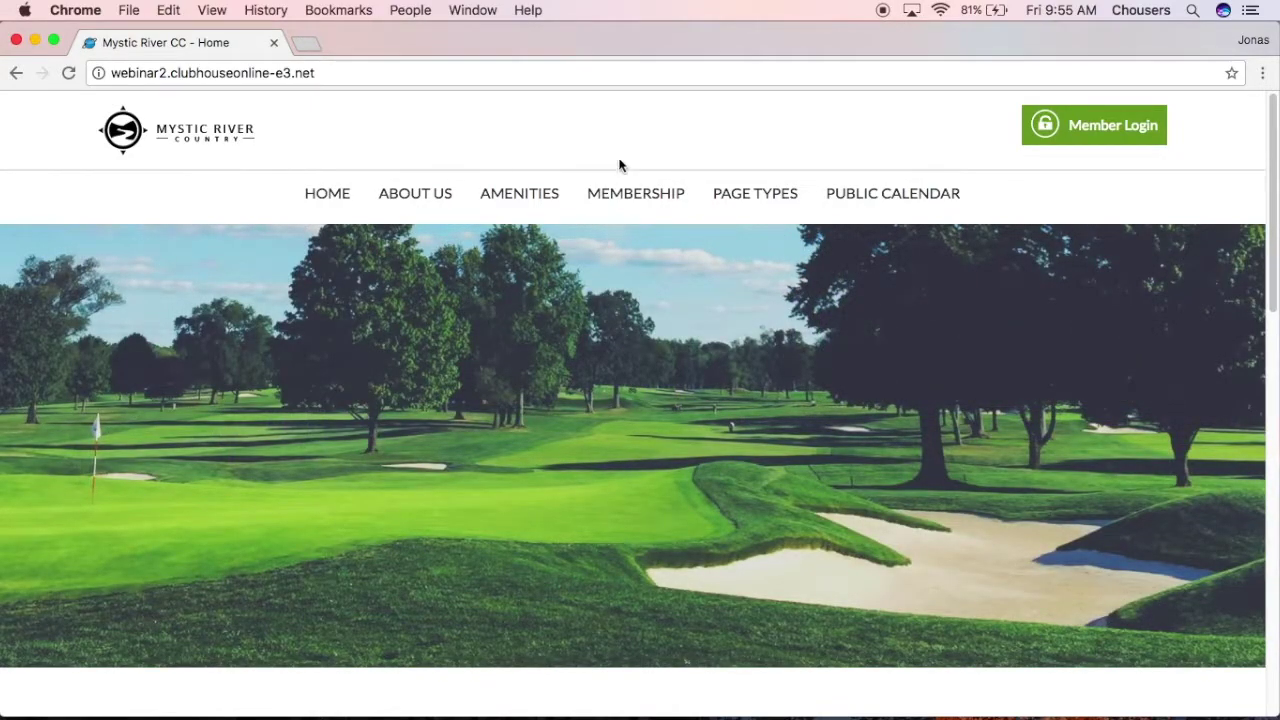
# Step: Log in to the club website with the member's username and password
pyautogui.click(1122, 140)
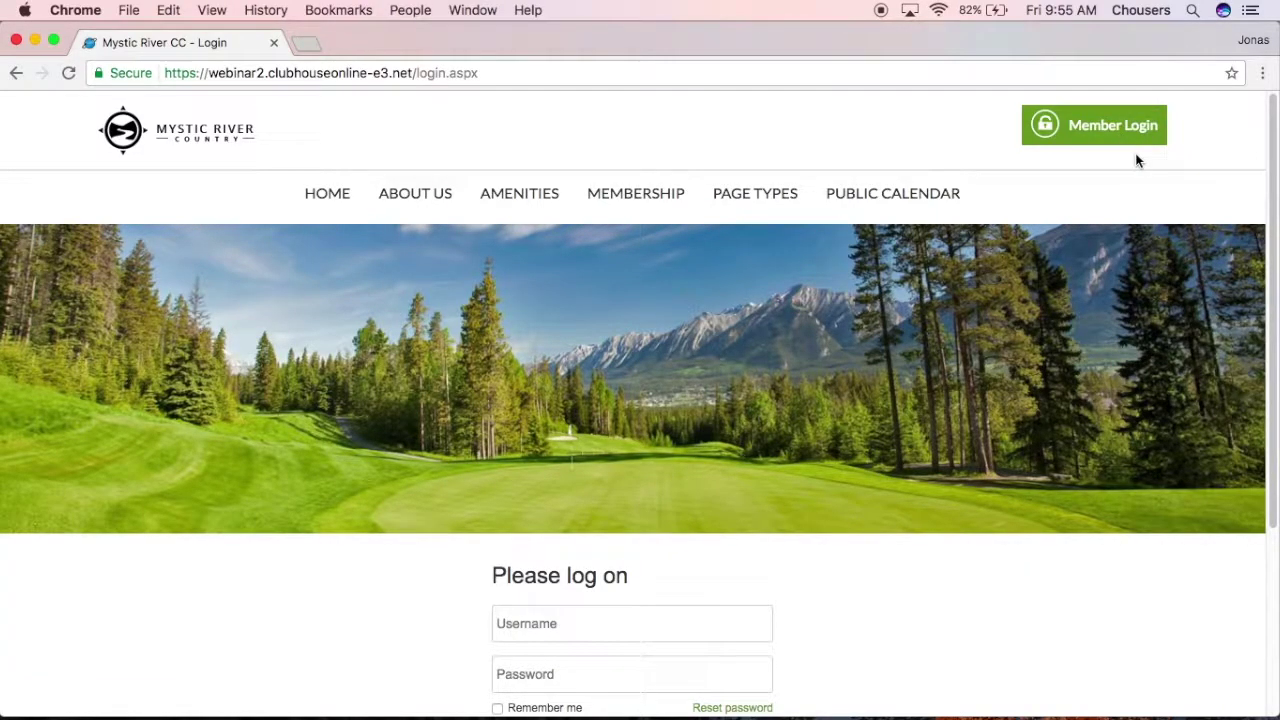
pyautogui.scroll(-1, 1135, 160)
pyautogui.click(650, 588)
pyautogui.write('alyssa')
pyautogui.press('Tab')
pyautogui.write('•••••••')
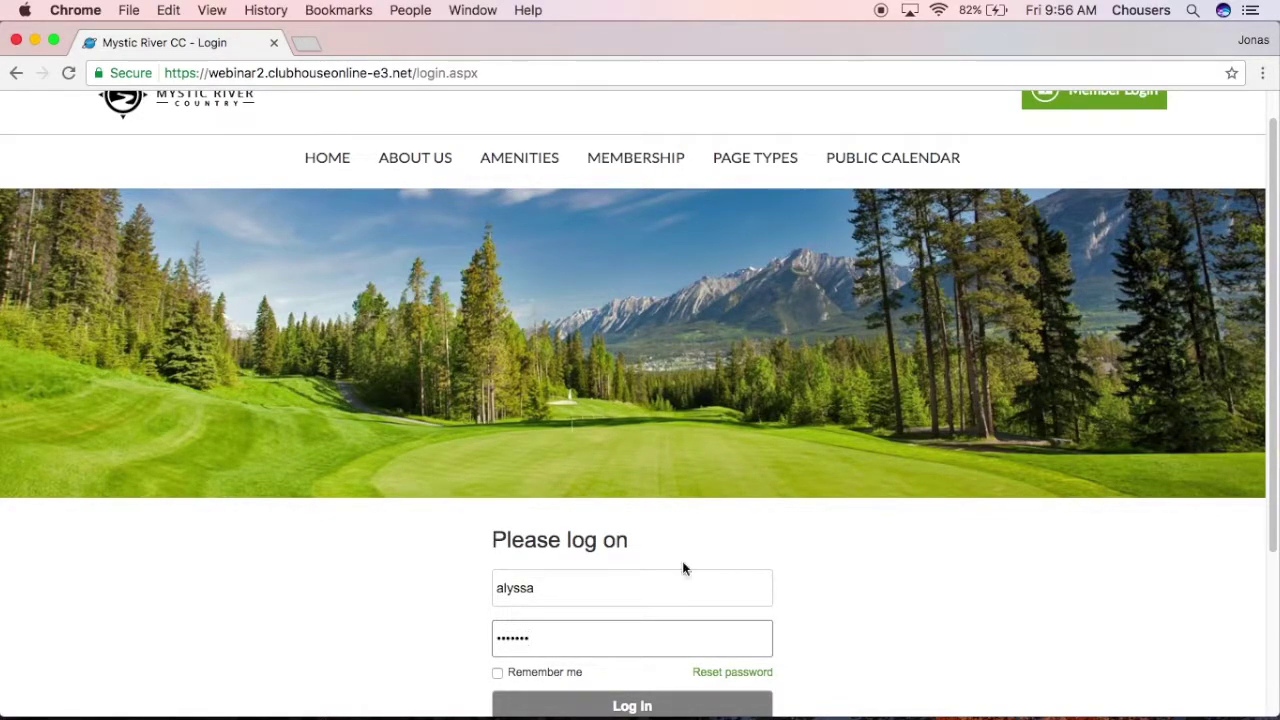
pyautogui.click(634, 704)
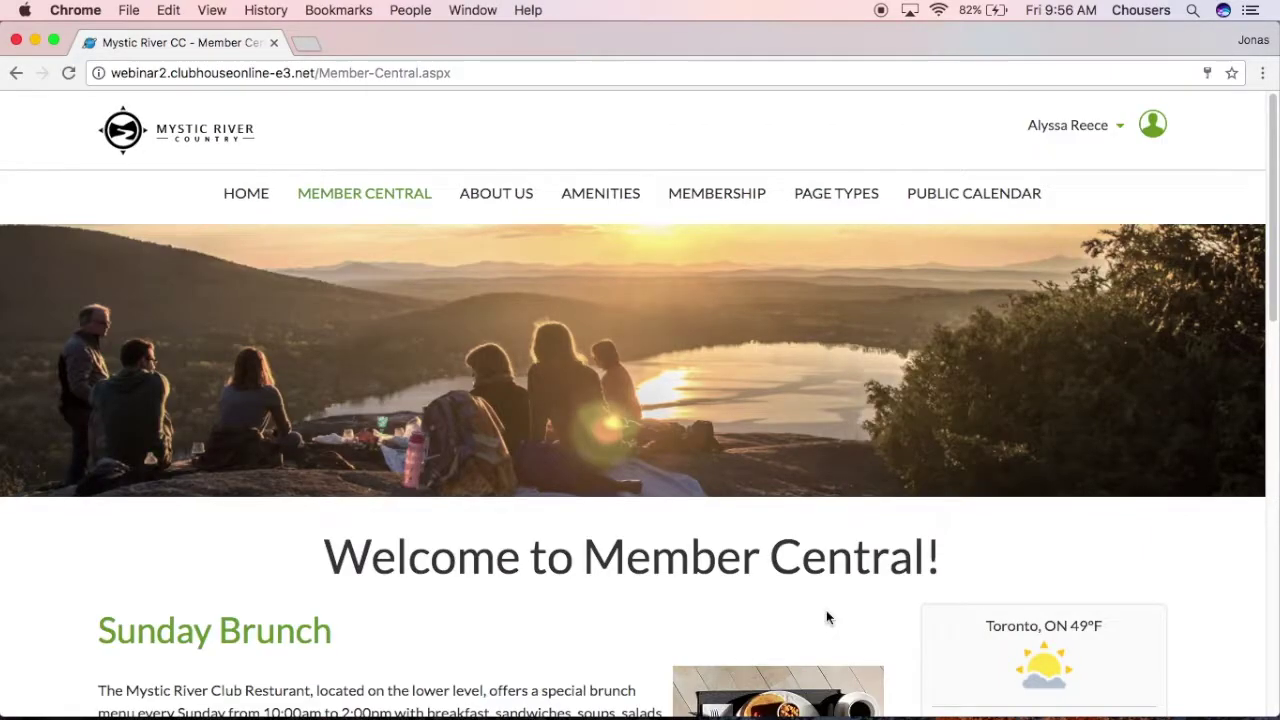
# Step: Switch from the member site to Club Central through the account menu
pyautogui.click(1100, 128)
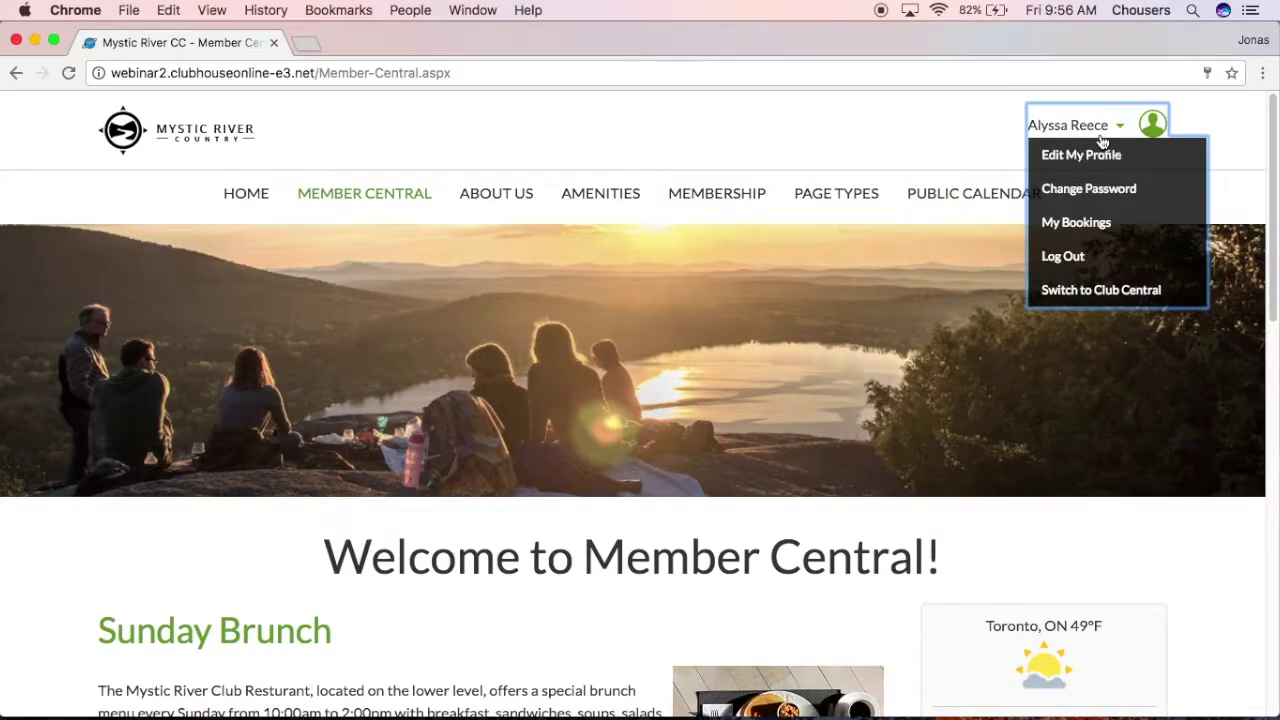
pyautogui.click(1108, 290)
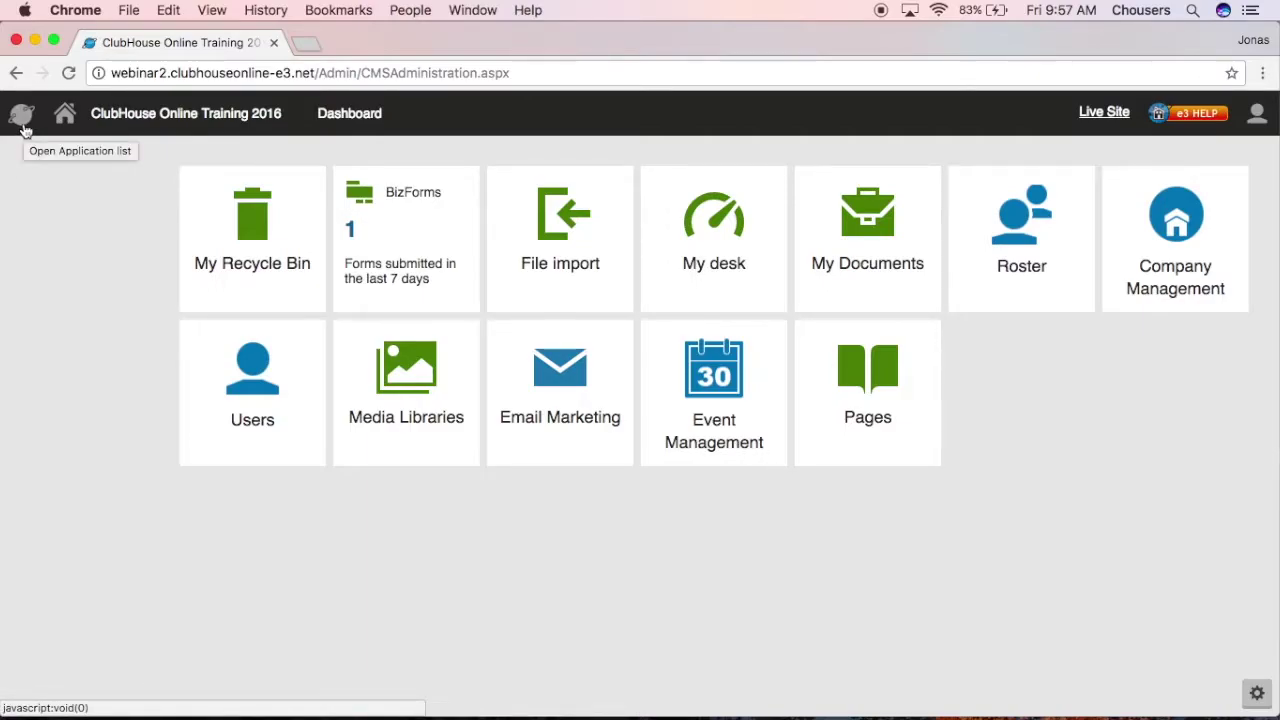
# Step: Search the Applications list for 'biz', then open the BizForms tile from the dashboard
pyautogui.click(24, 128)
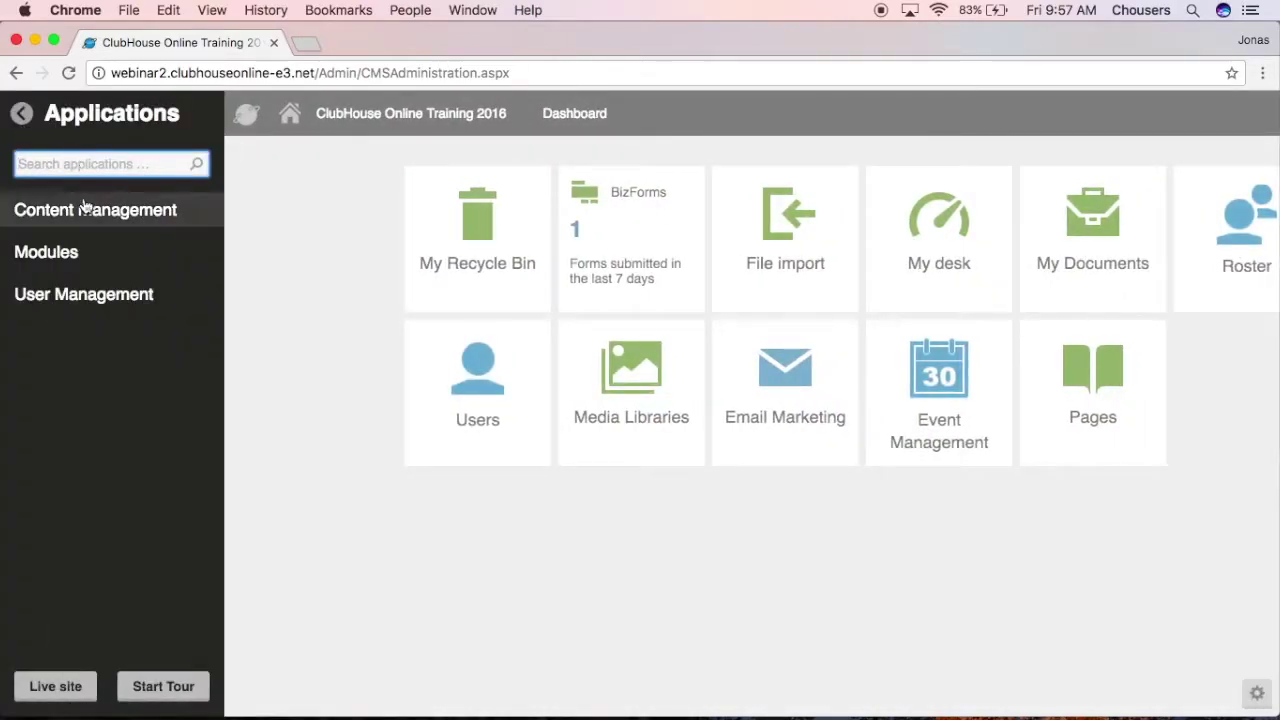
pyautogui.click(84, 207)
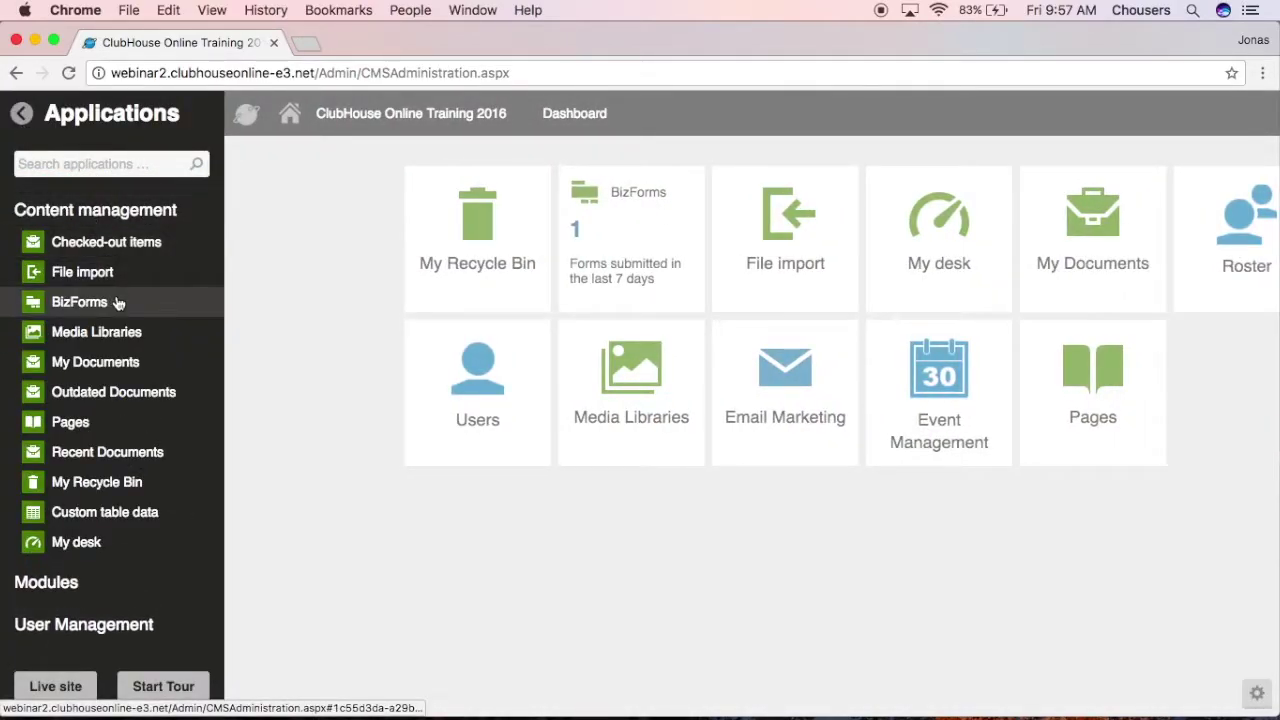
pyautogui.click(147, 170)
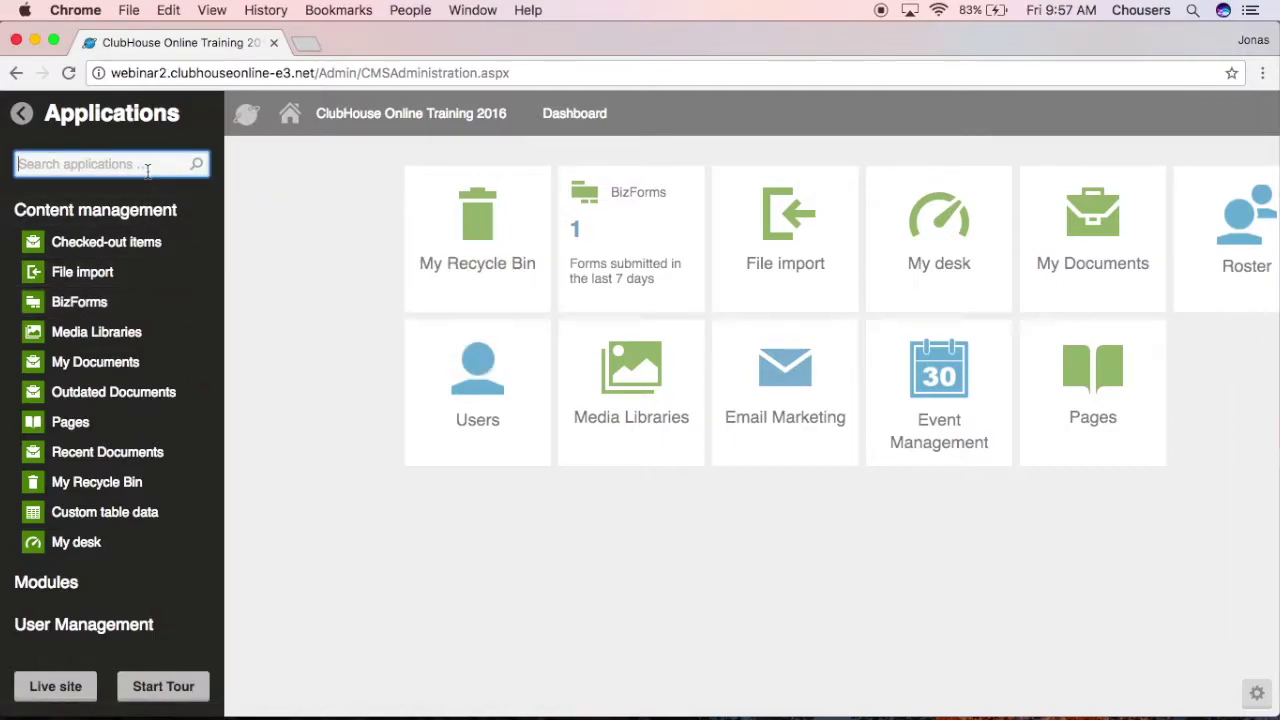
pyautogui.write('biz')
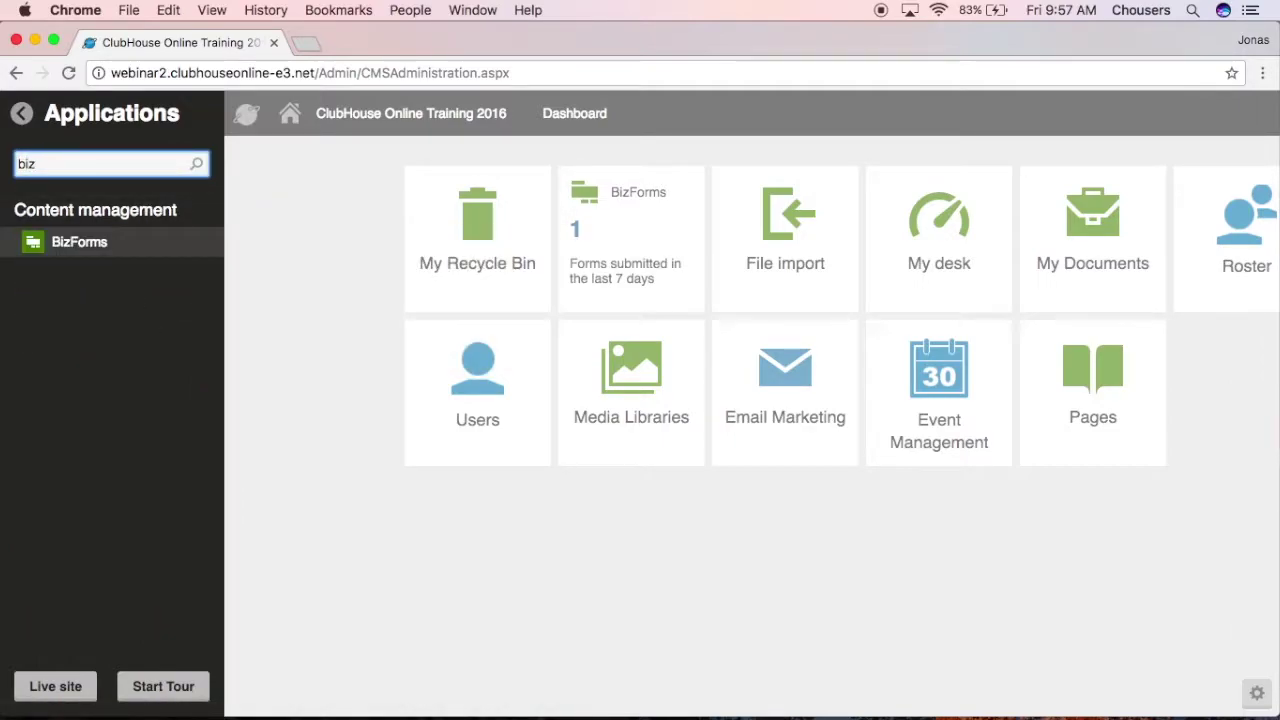
pyautogui.click(289, 226)
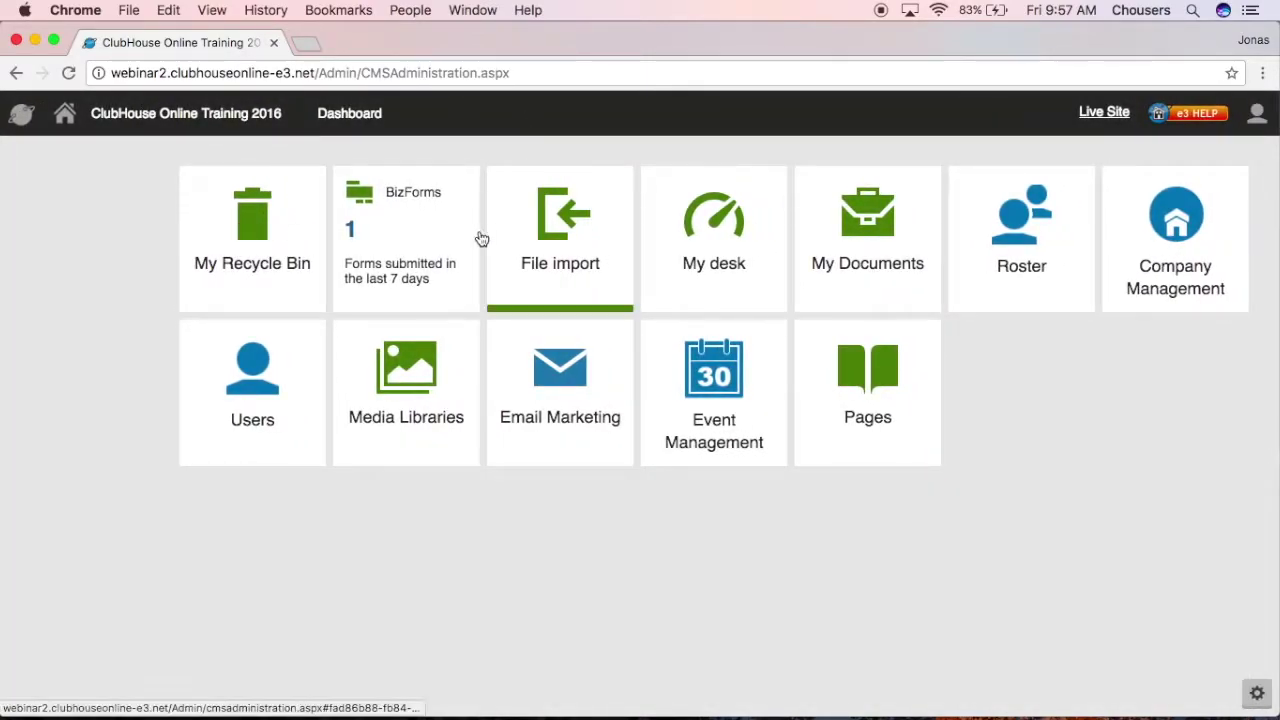
pyautogui.click(412, 230)
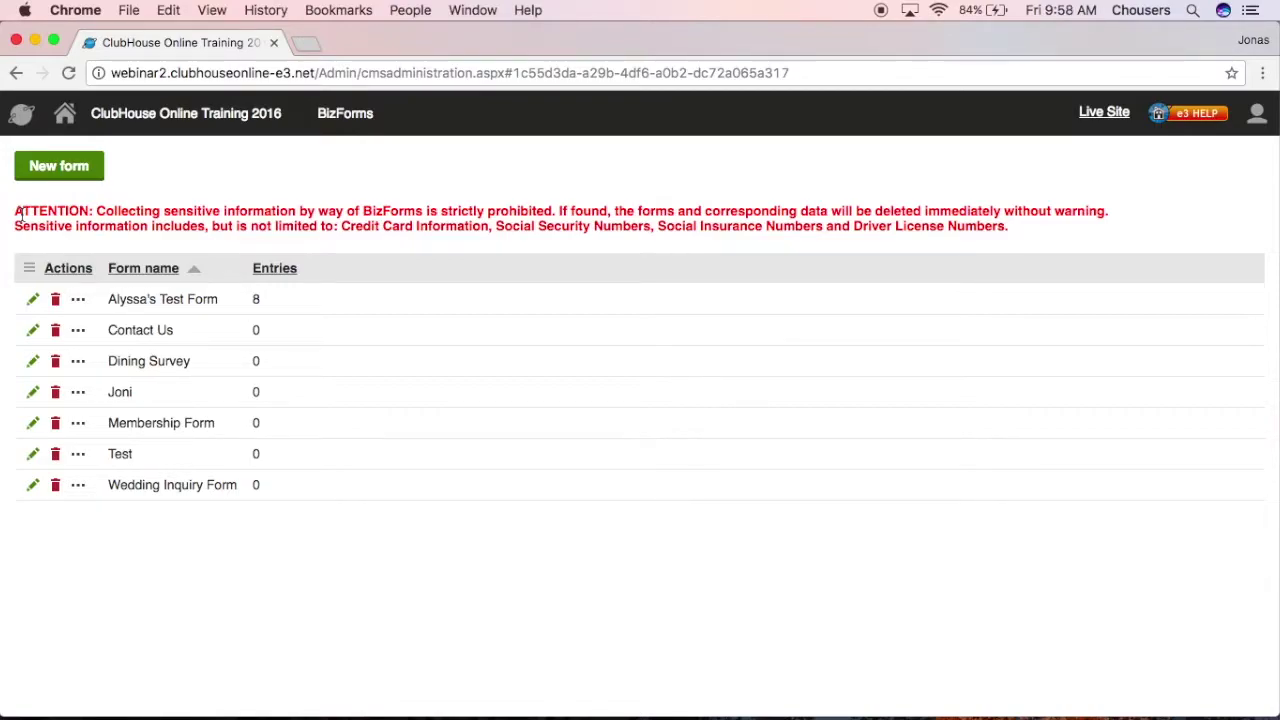
# Step: Create a new form with display name 'Membership Inquiry' and save it
pyautogui.click(63, 178)
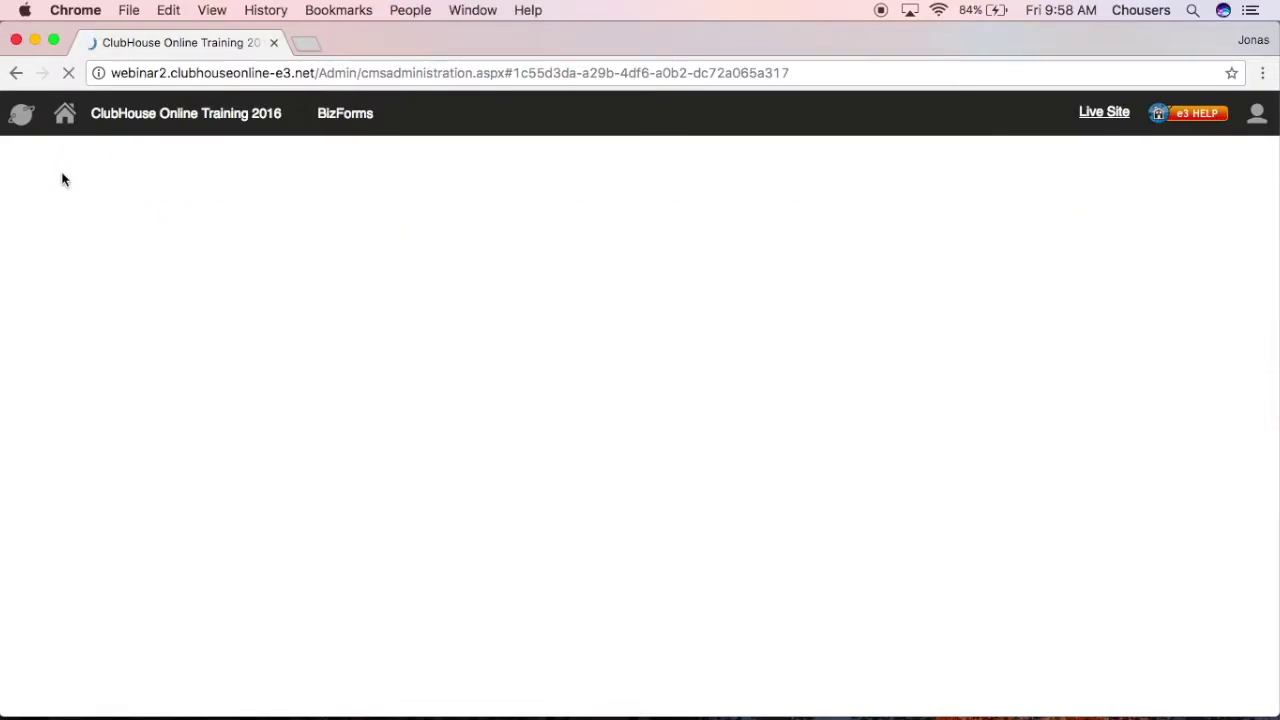
pyautogui.click(294, 265)
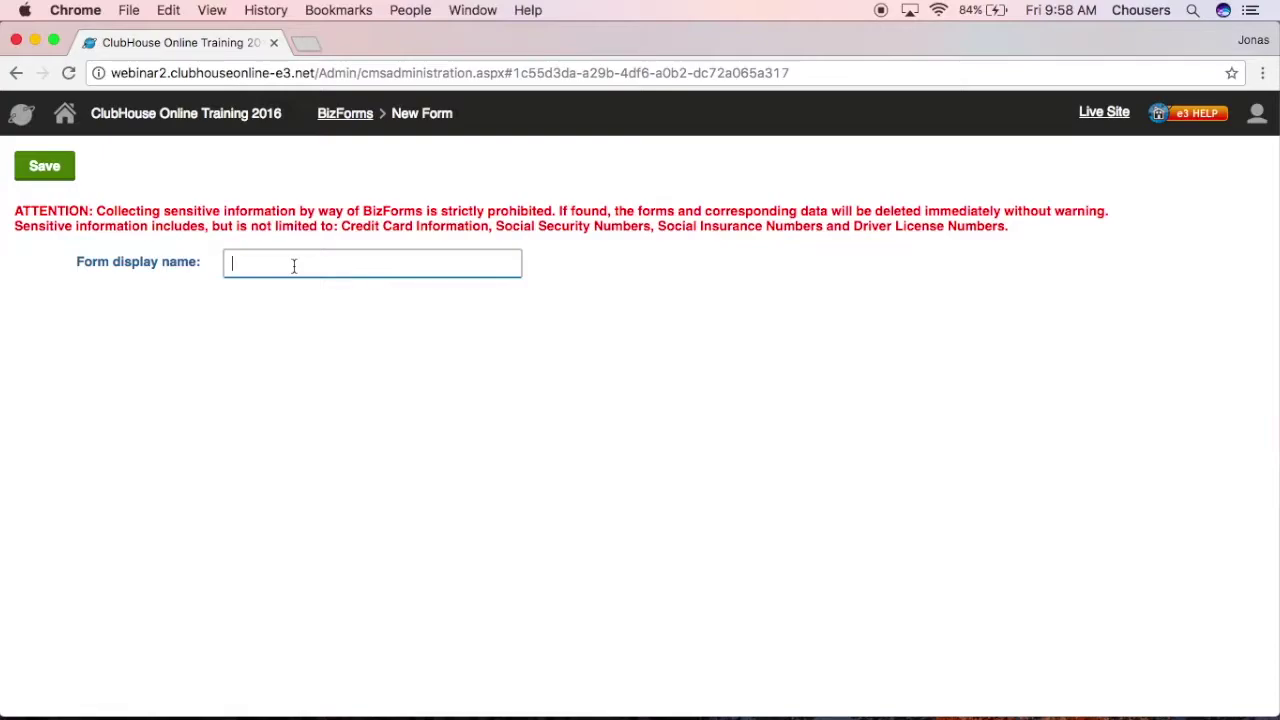
pyautogui.write('Membership Inquiry')
pyautogui.click(44, 166)
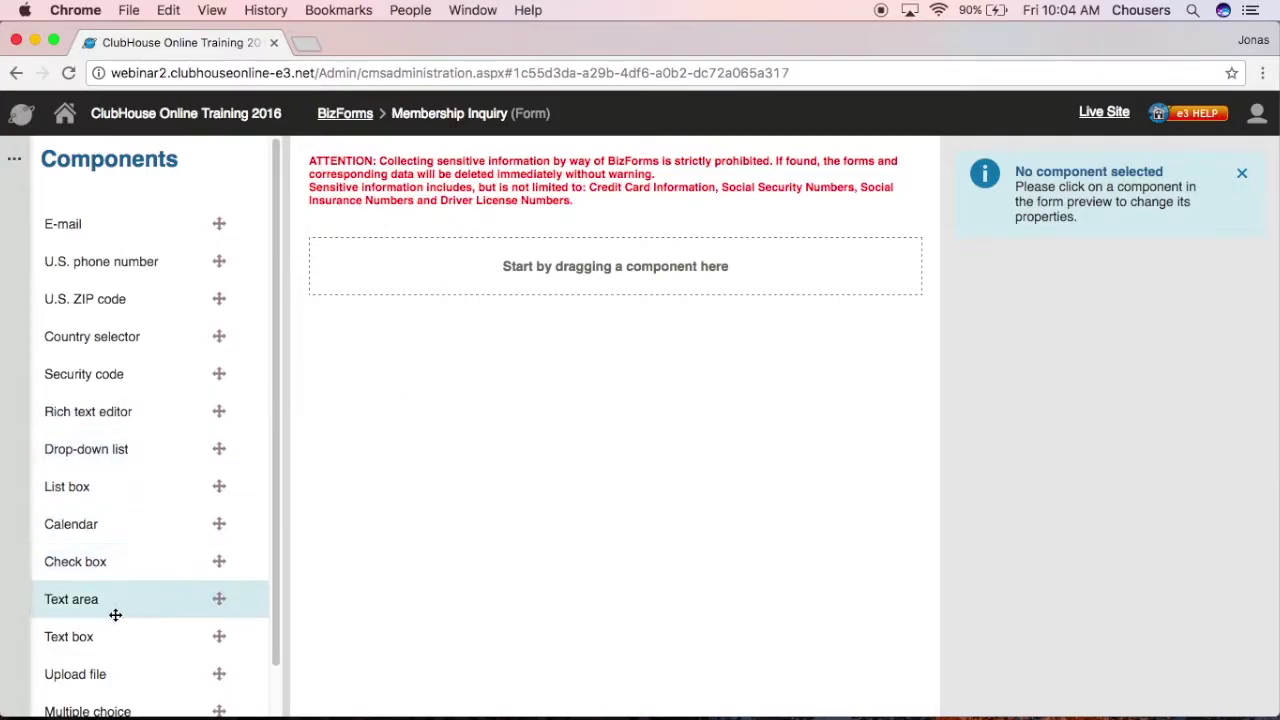
# Step: Add a text box labelled 'Name', marked required, with default value 'Ex. John Smith'
pyautogui.moveTo(106, 634); pyautogui.dragTo(505, 274)
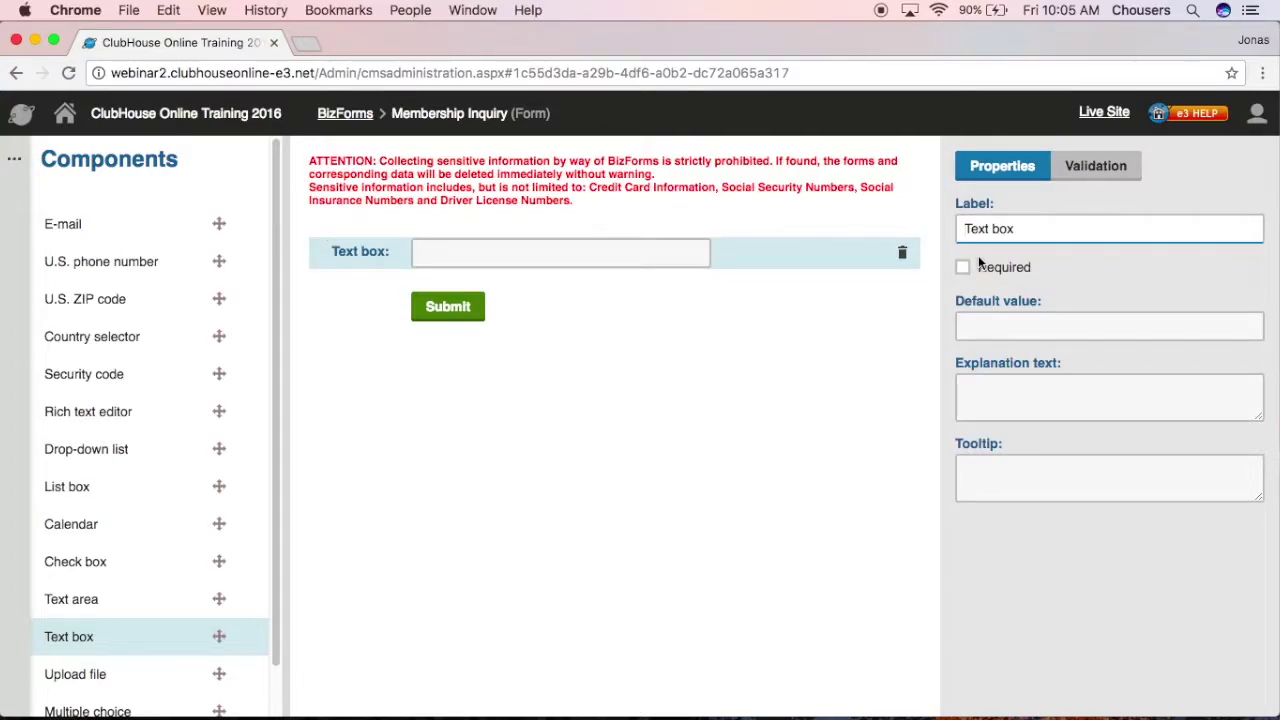
pyautogui.moveTo(1031, 228); pyautogui.dragTo(963, 228)
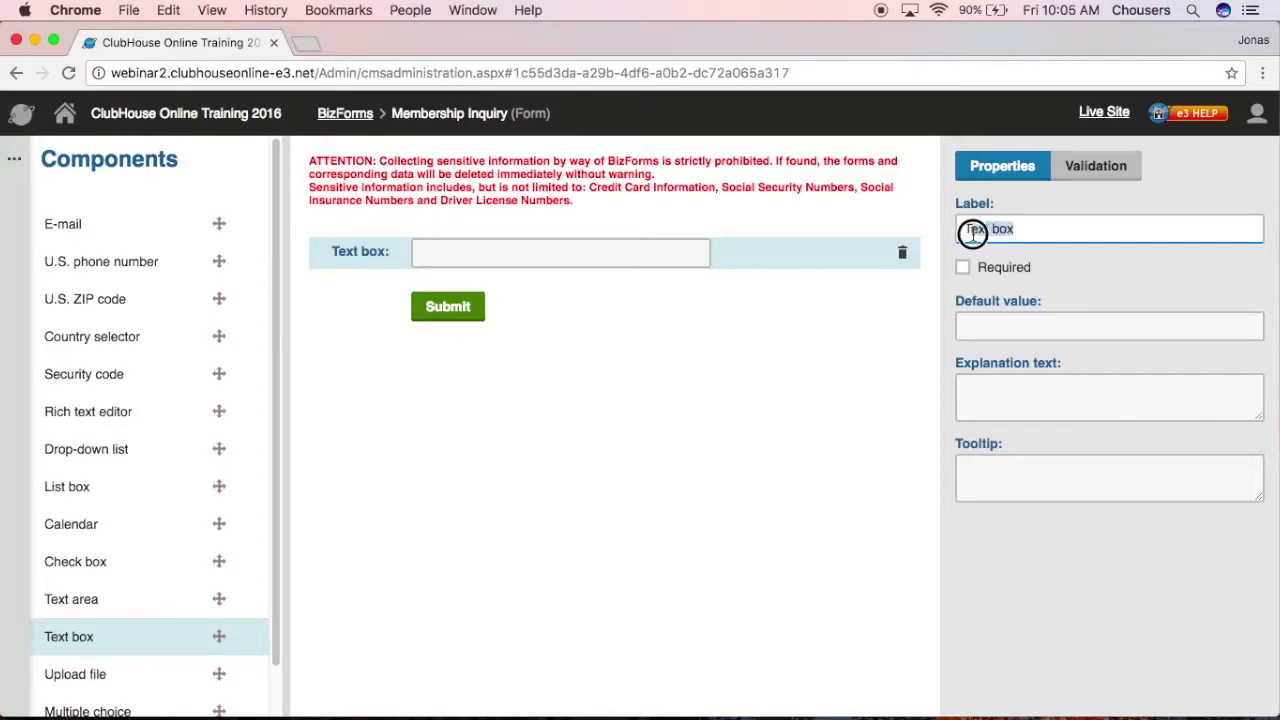
pyautogui.write('T')
pyautogui.press('BackSpace')
pyautogui.write('Name')
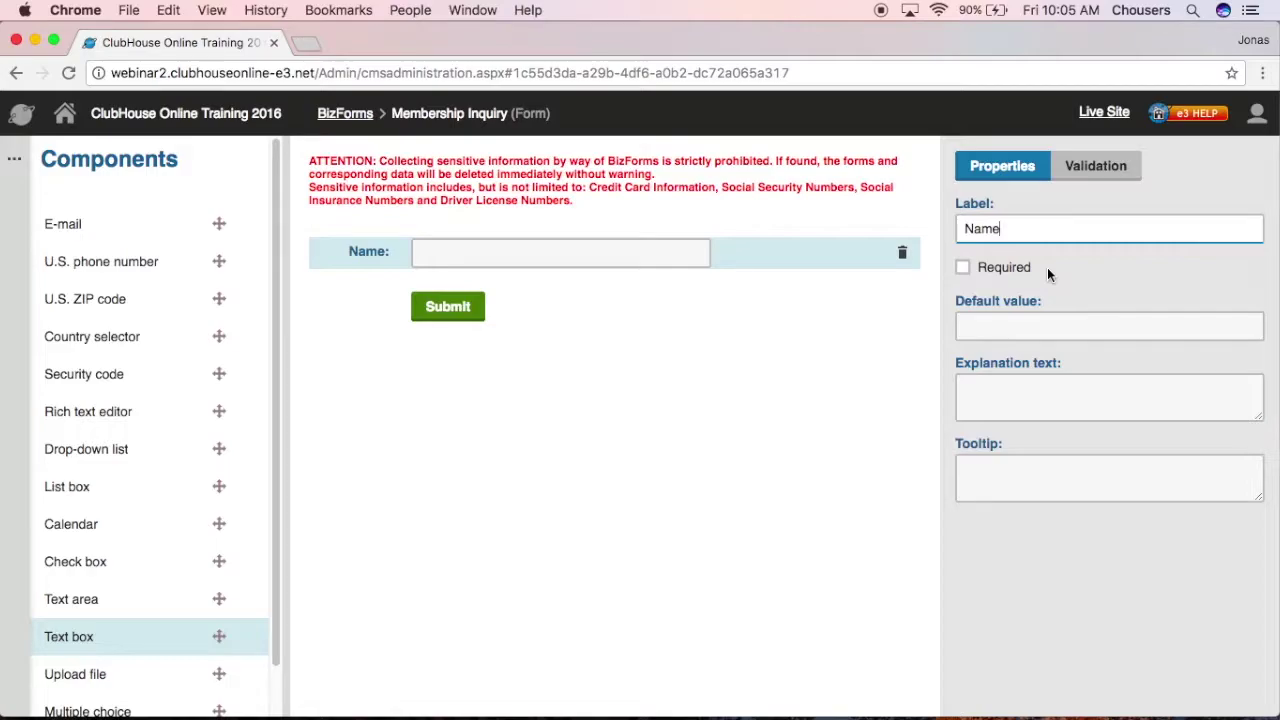
pyautogui.click(966, 270)
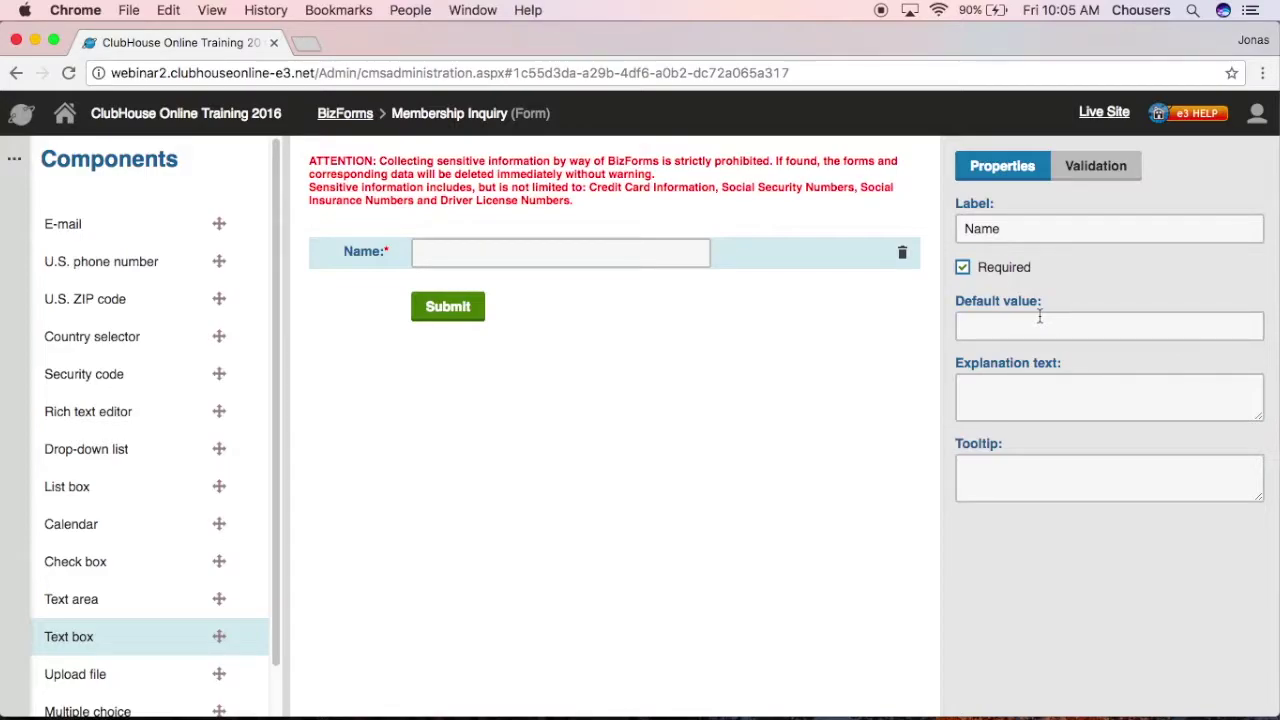
pyautogui.click(1021, 329)
pyautogui.write('Ex. John Smit')
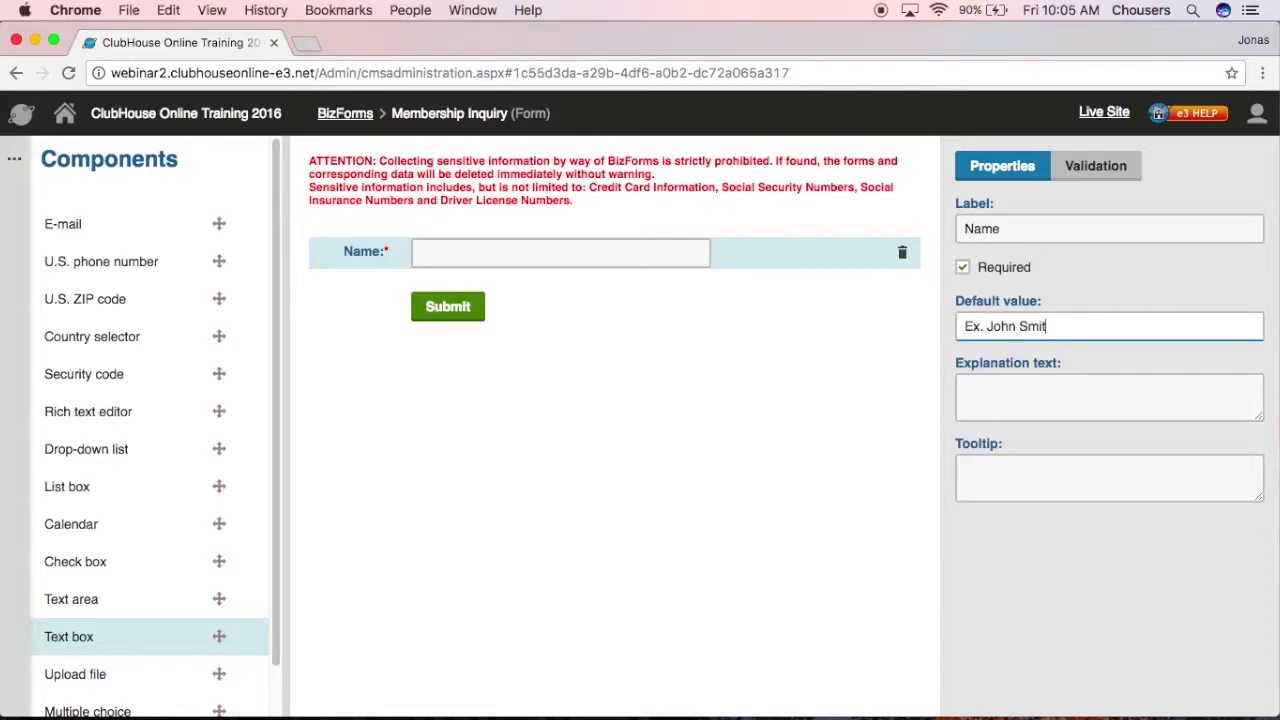
pyautogui.write('h')
pyautogui.click(1129, 390)
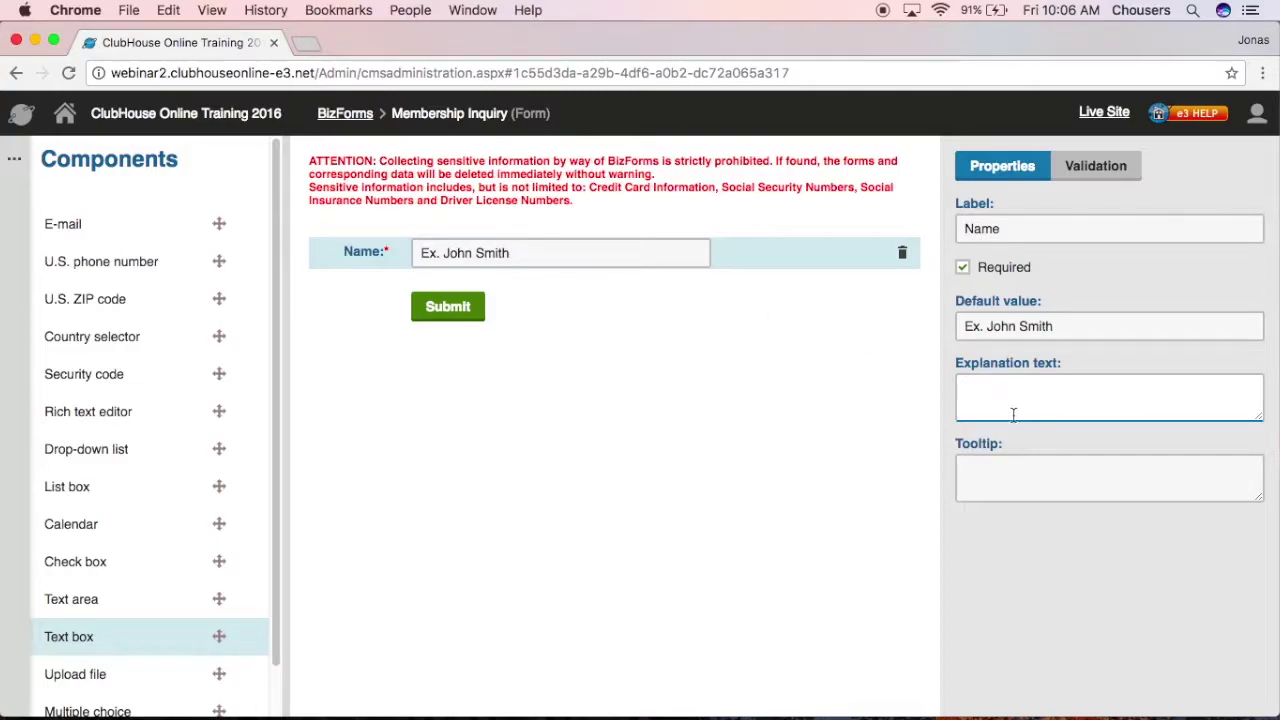
# Step: Enter 'First & Last Name' as Name's explanation text and 'Please enter your full name' as its tooltip
pyautogui.write('First & Last Name')
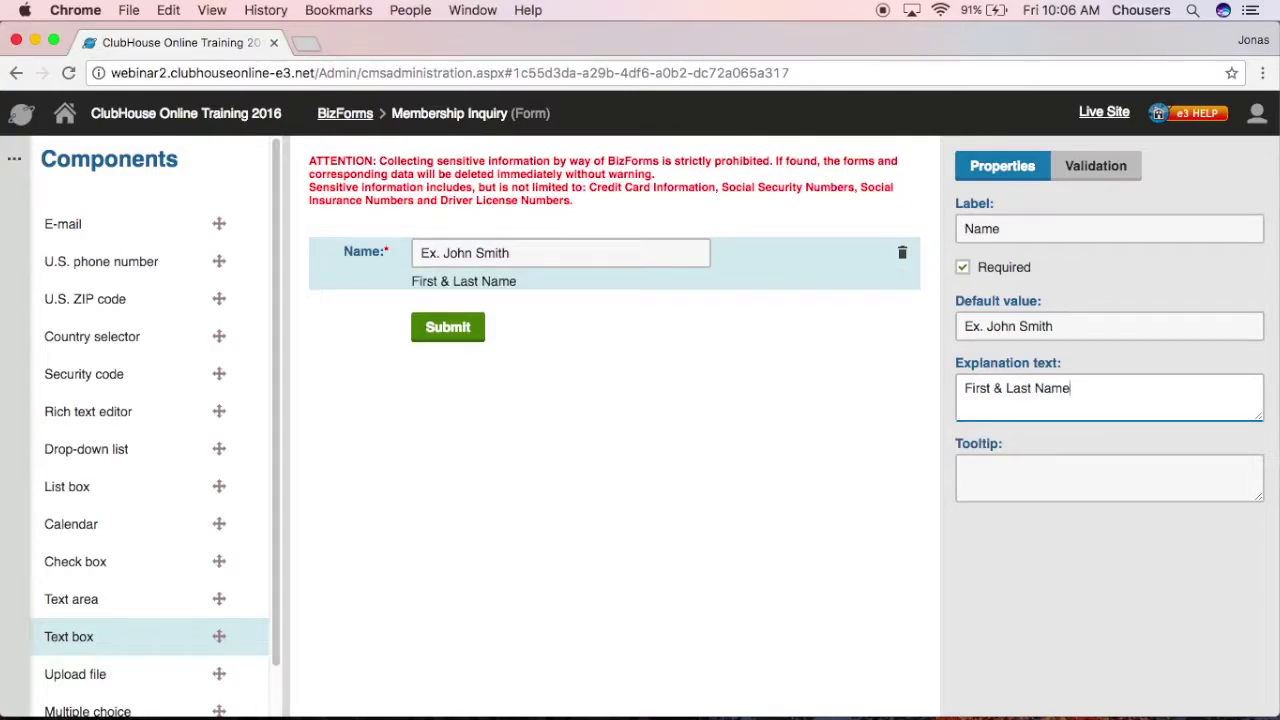
pyautogui.click(1138, 482)
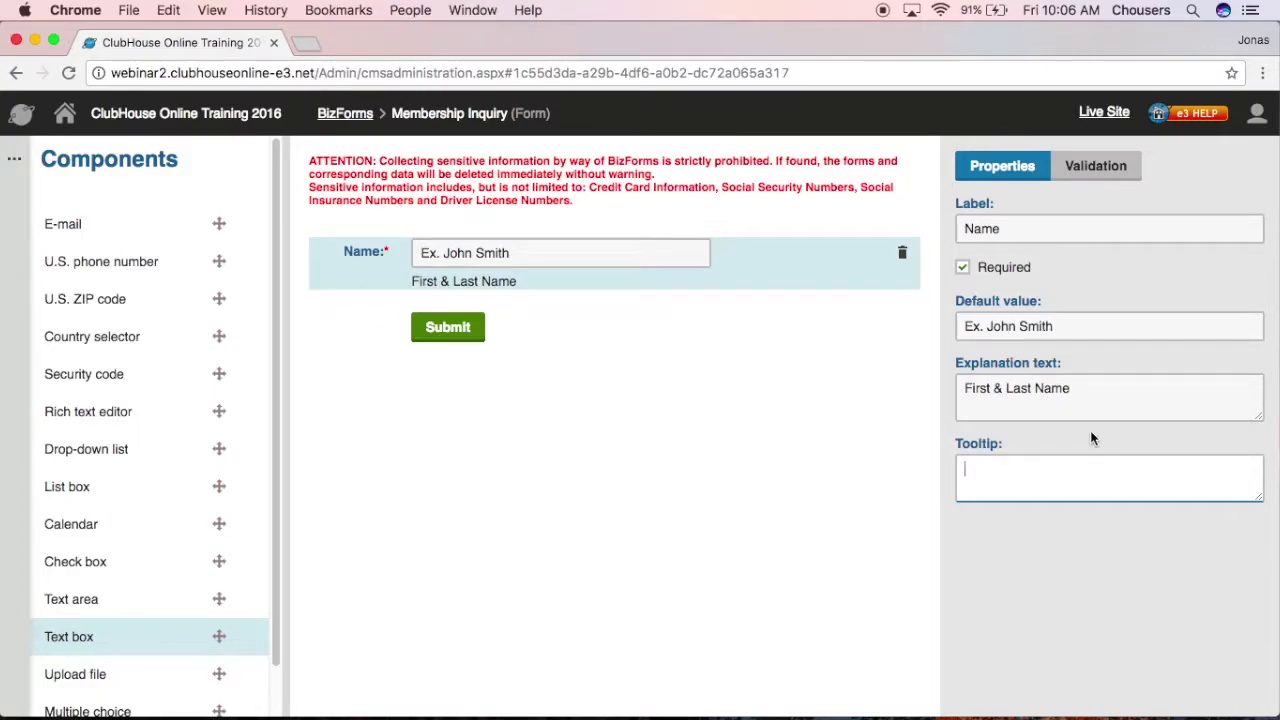
pyautogui.write('Please enter your full name')
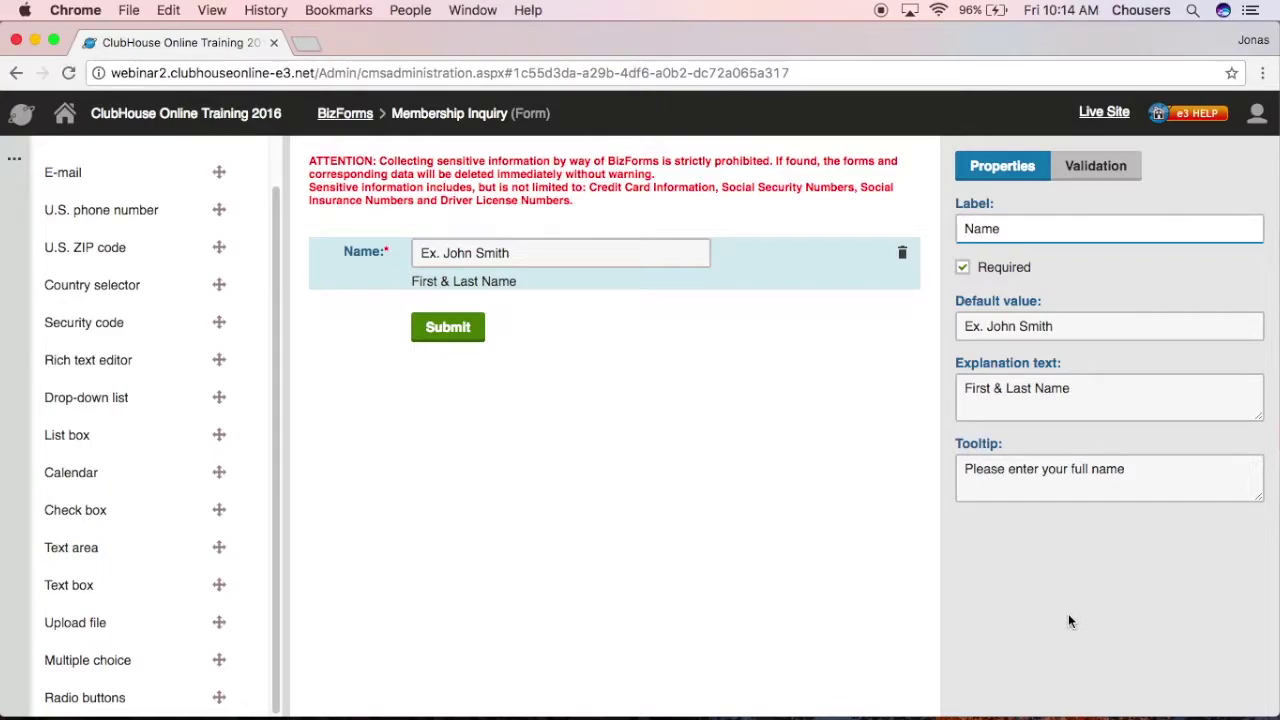
# Step: Add a Multiple choice field below Name, ticking Required and then unticking it
pyautogui.moveTo(112, 651); pyautogui.dragTo(470, 311)
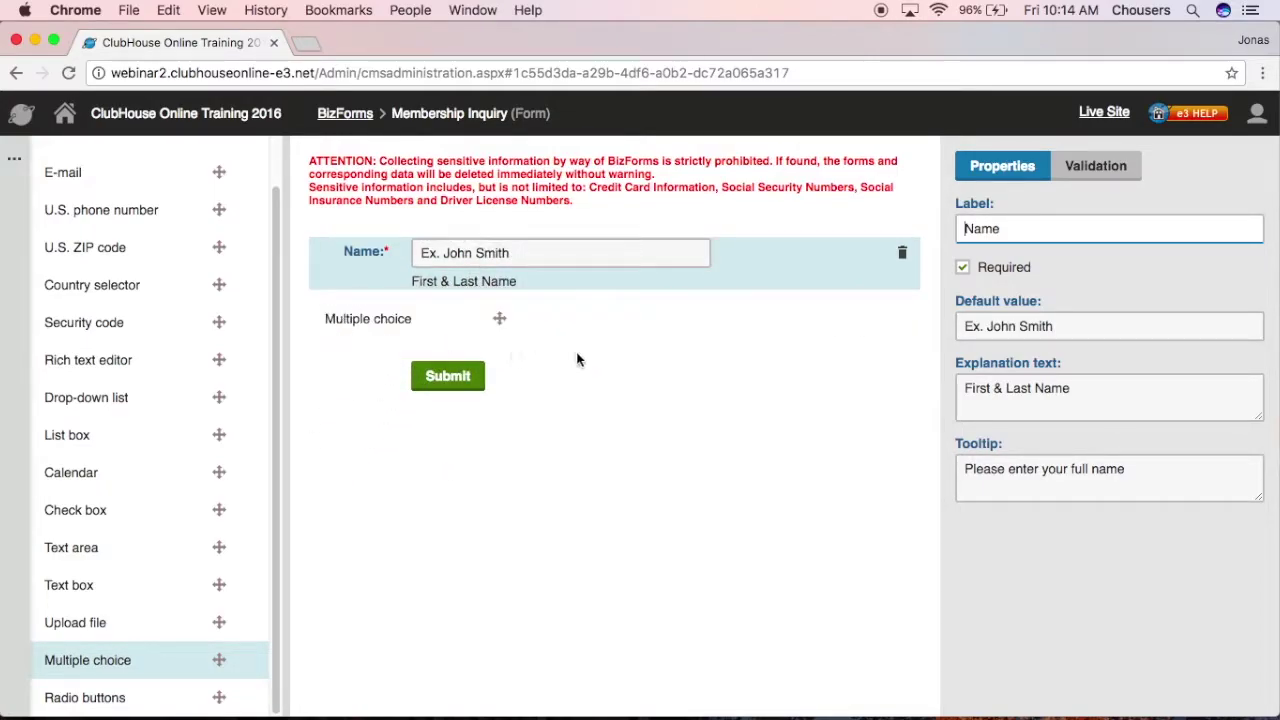
pyautogui.click(537, 309)
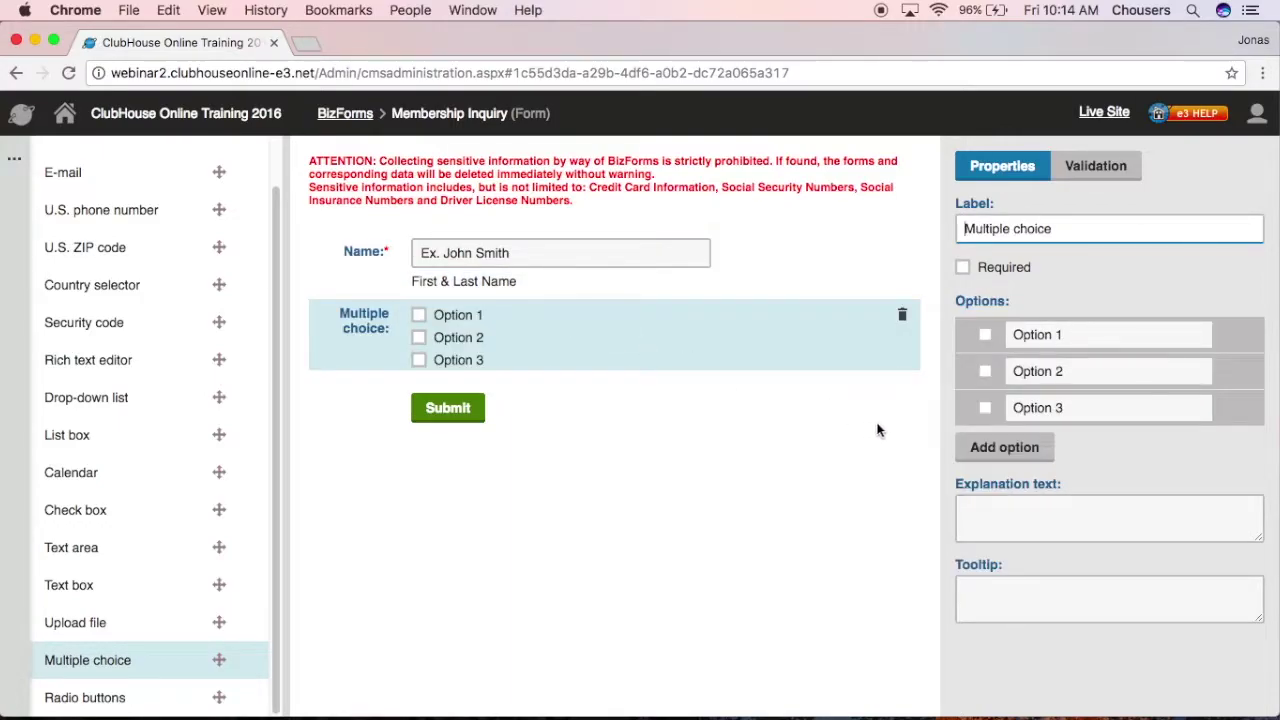
pyautogui.moveTo(1139, 322)
pyautogui.click(964, 271)
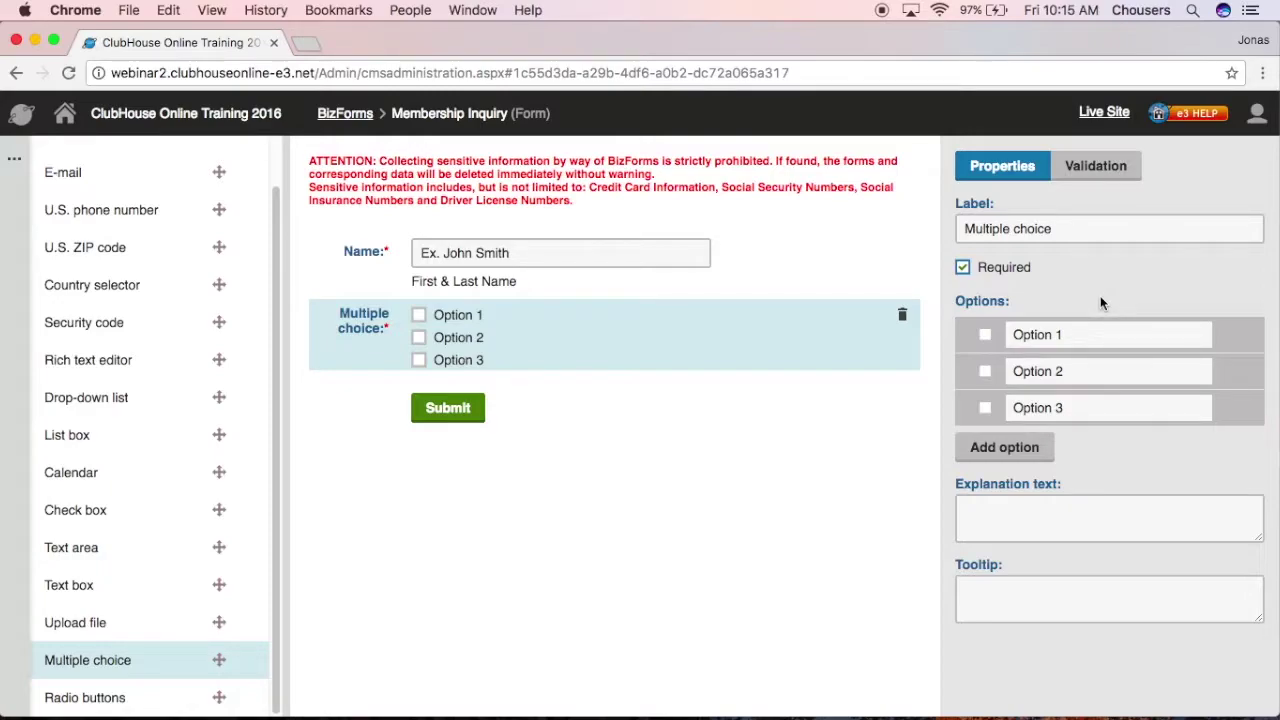
pyautogui.click(963, 268)
# Step: Delete the Multiple choice field and confirm the removal
pyautogui.click(905, 318)
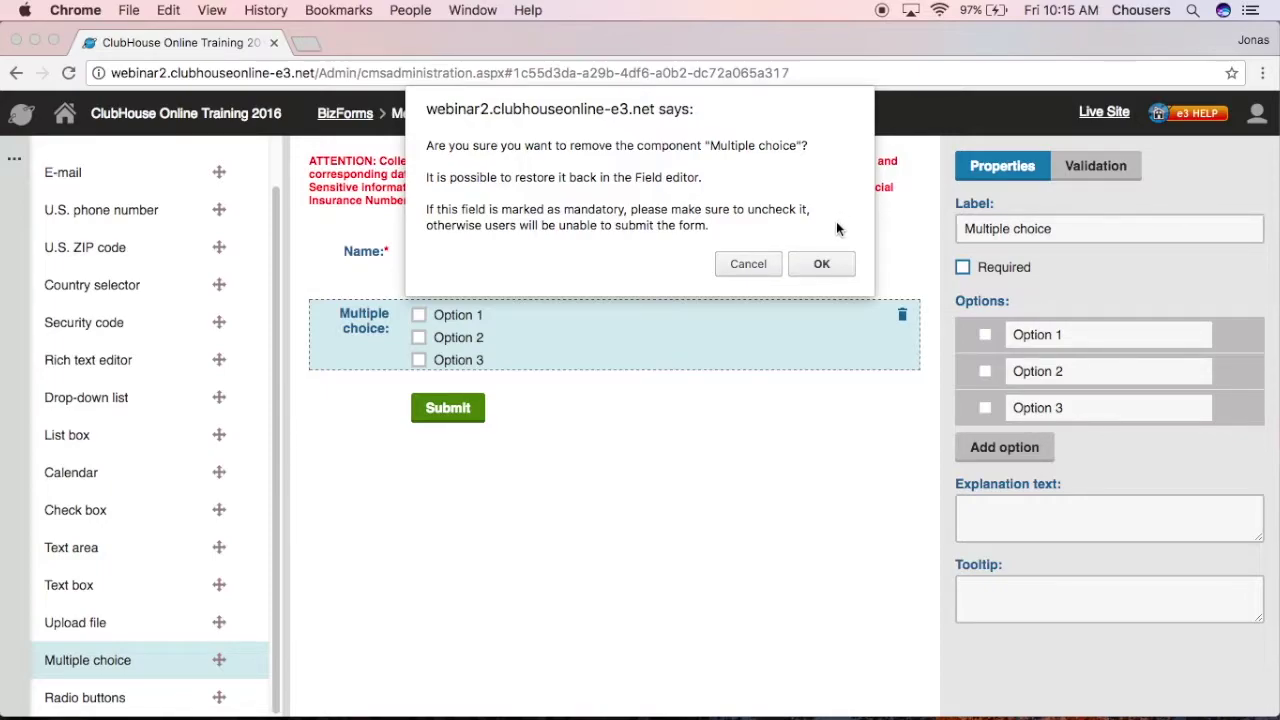
pyautogui.click(823, 264)
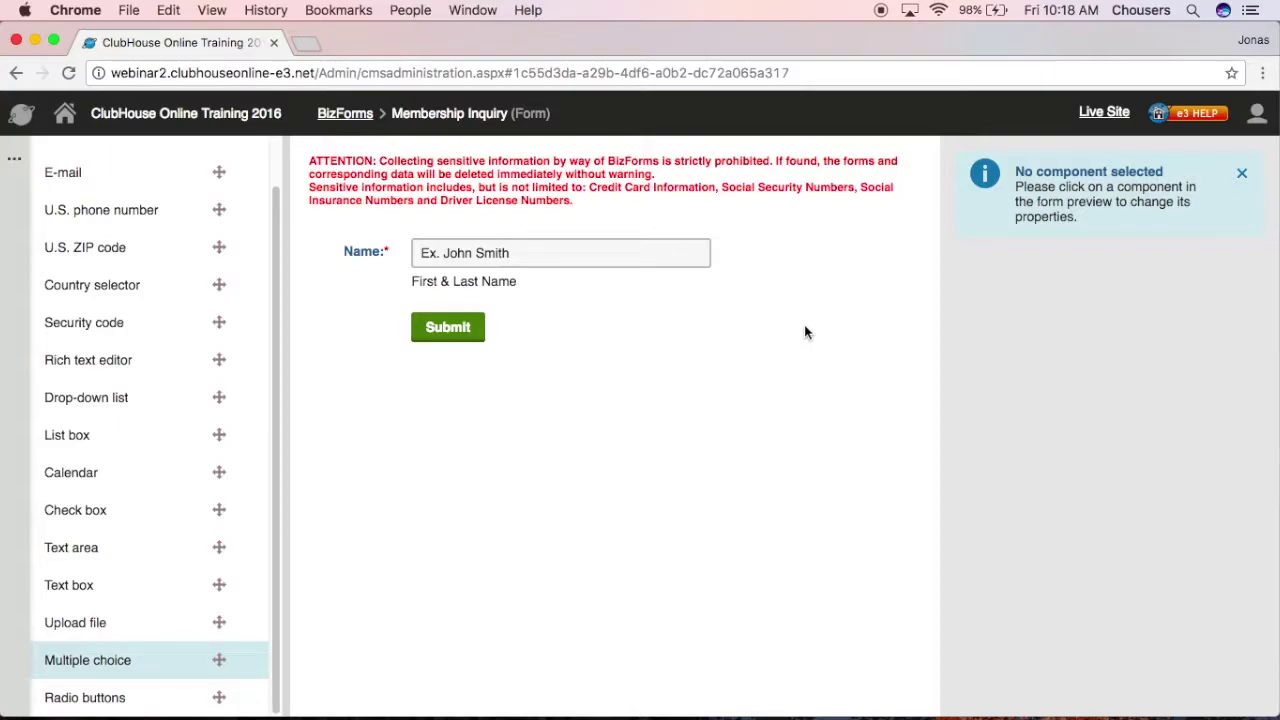
# Step: Add a U.S. phone number field above Submit, labelled 'Phone Number' and marked required
pyautogui.moveTo(109, 205); pyautogui.dragTo(476, 314)
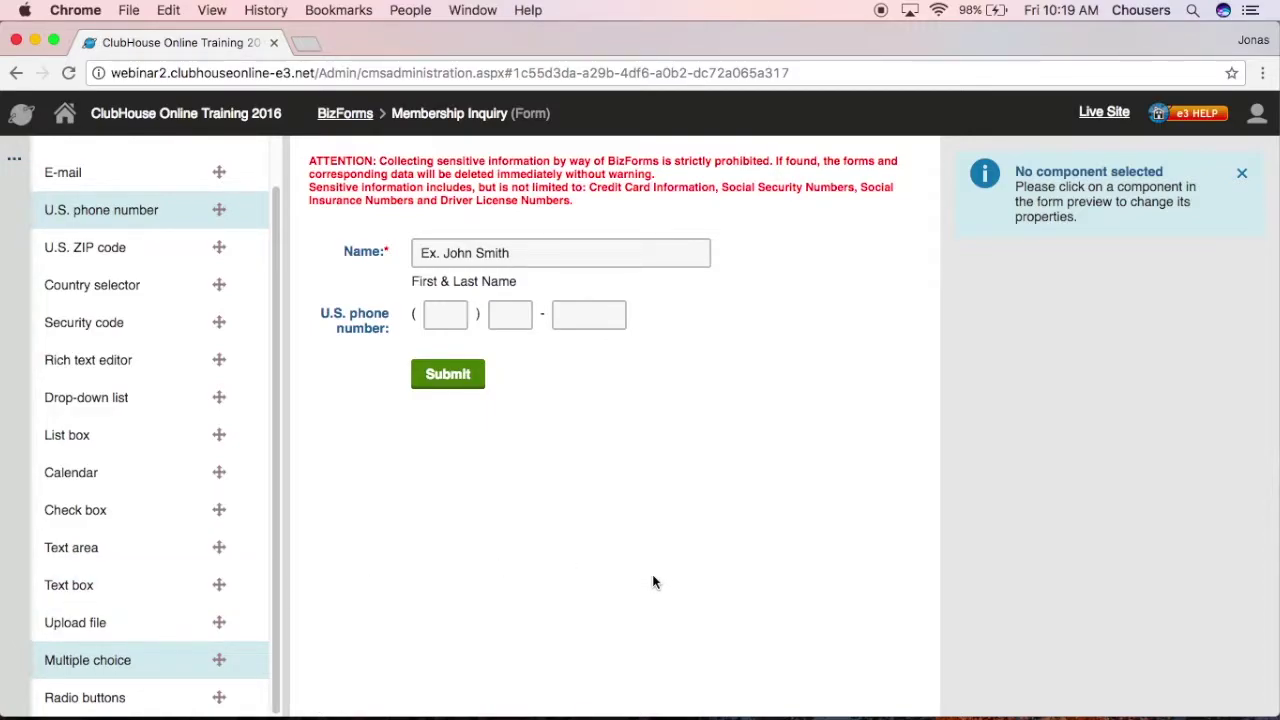
pyautogui.click(691, 310)
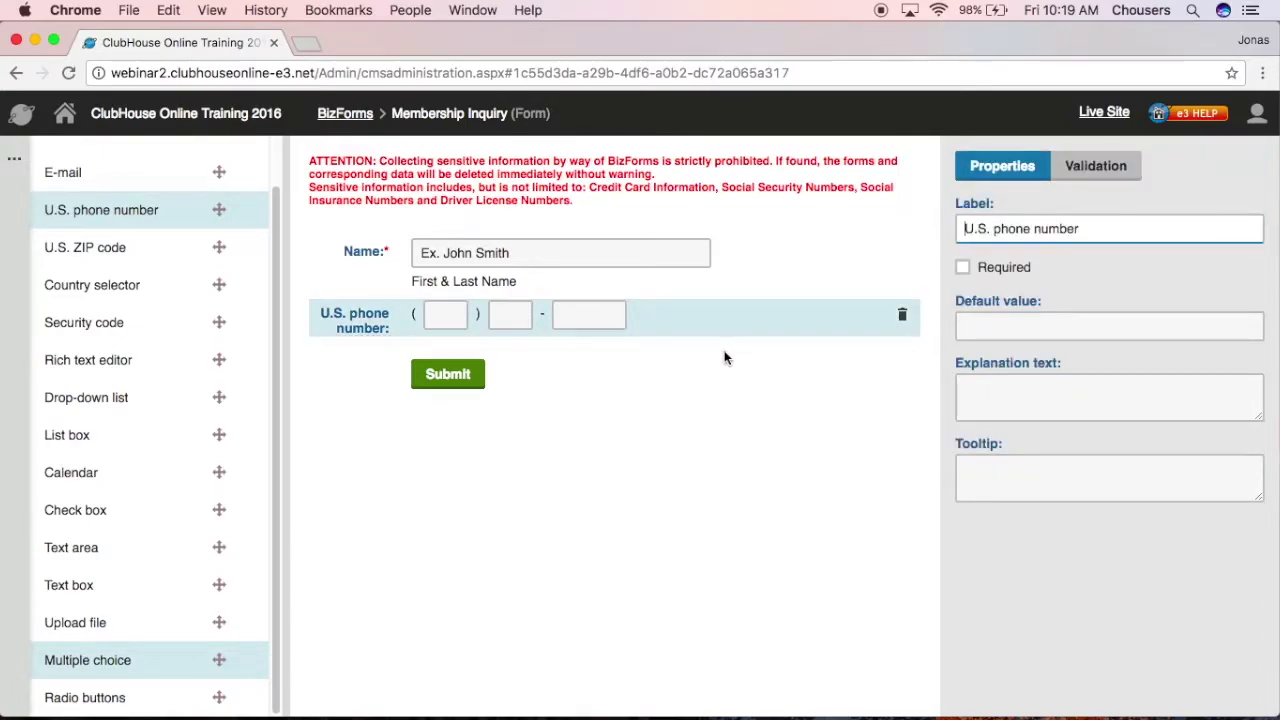
pyautogui.tripleClick(1113, 227)
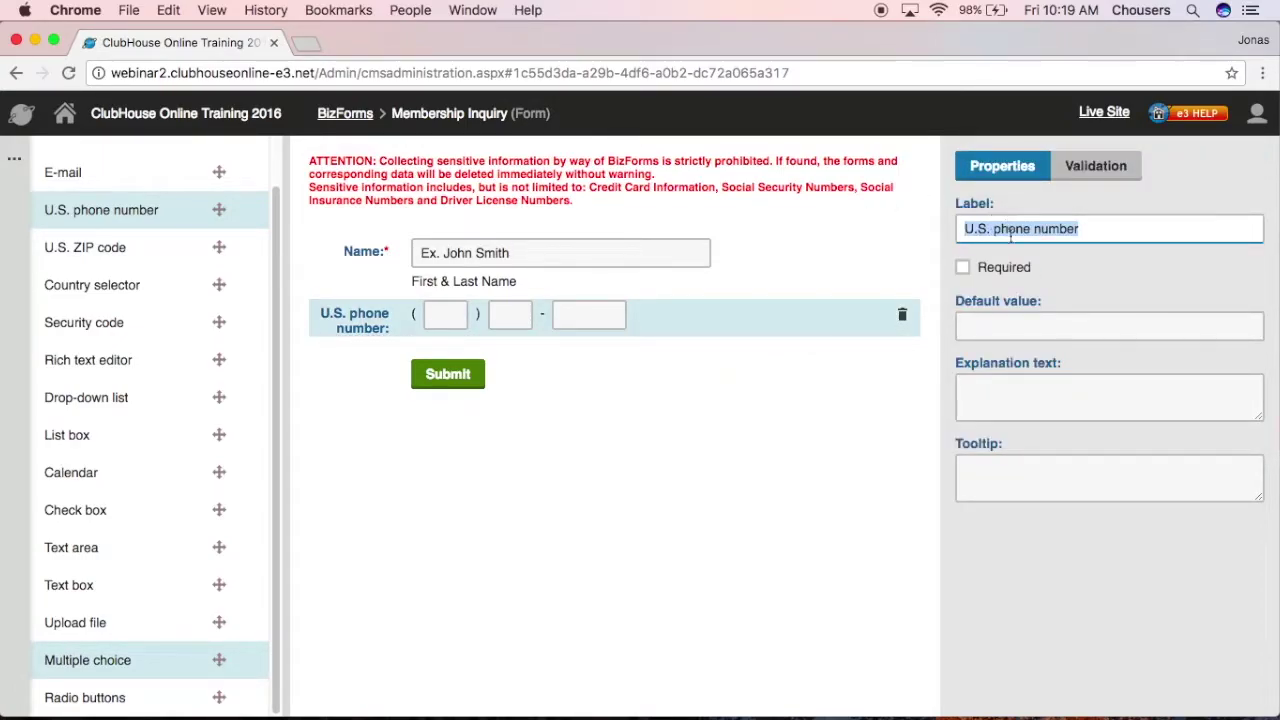
pyautogui.write('Phone Number')
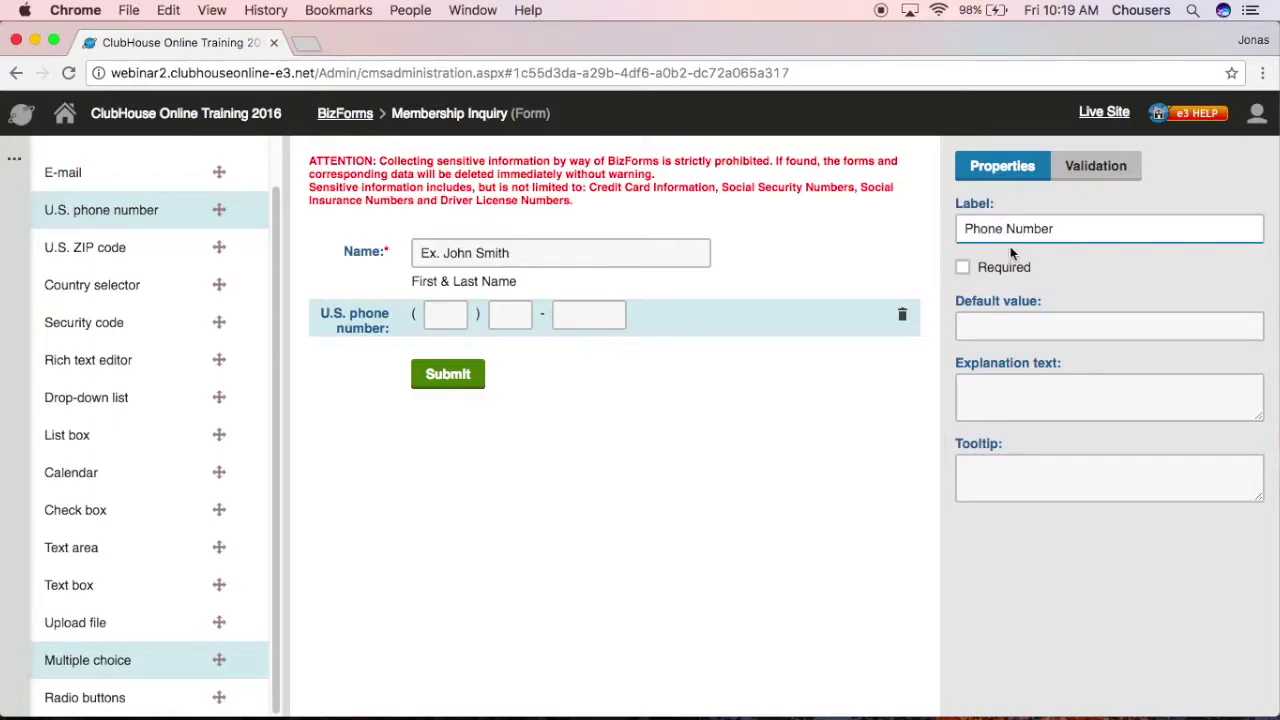
pyautogui.click(964, 268)
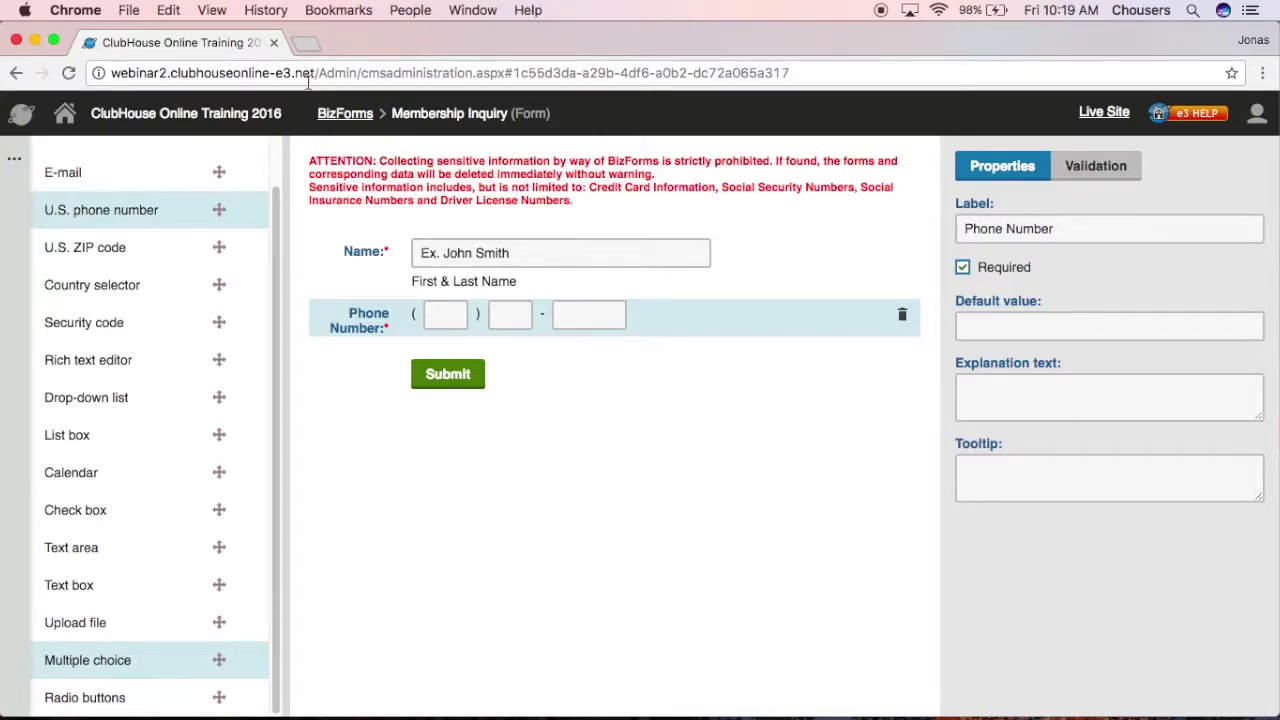
# Step: Add a required E-mail field below Phone Number, then a Radio buttons field beneath it
pyautogui.moveTo(81, 180); pyautogui.dragTo(452, 368)
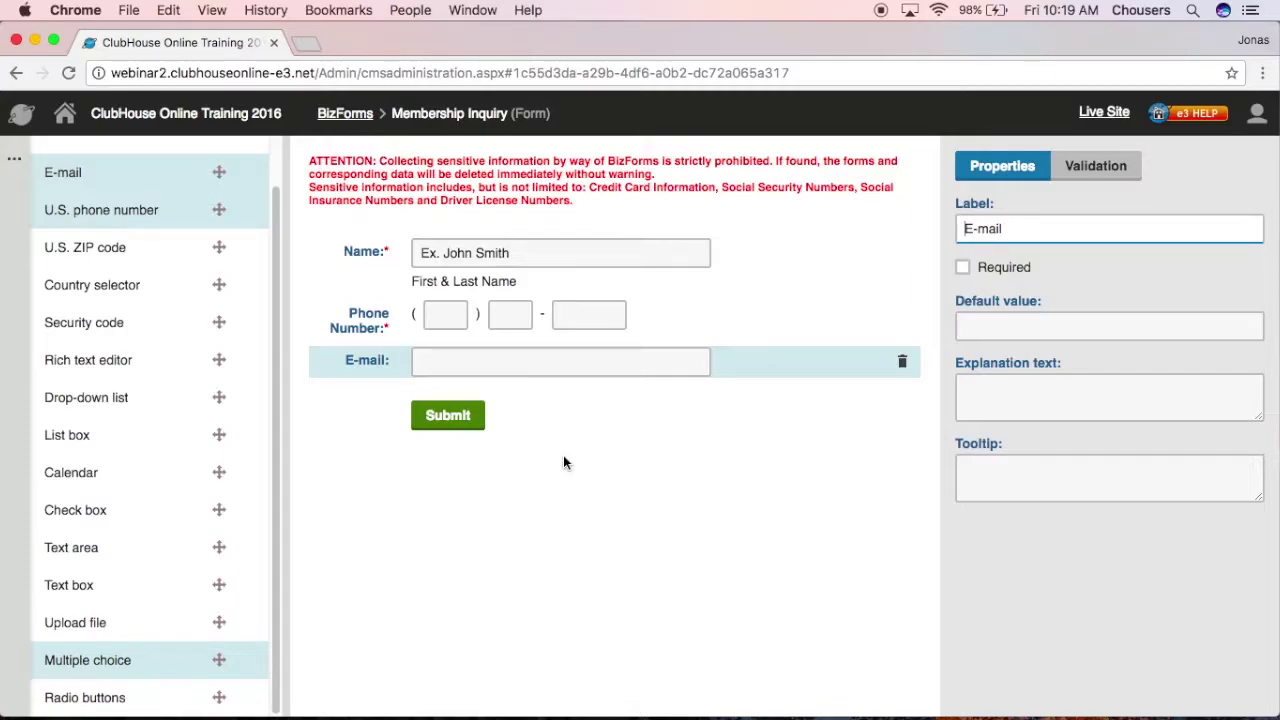
pyautogui.click(962, 268)
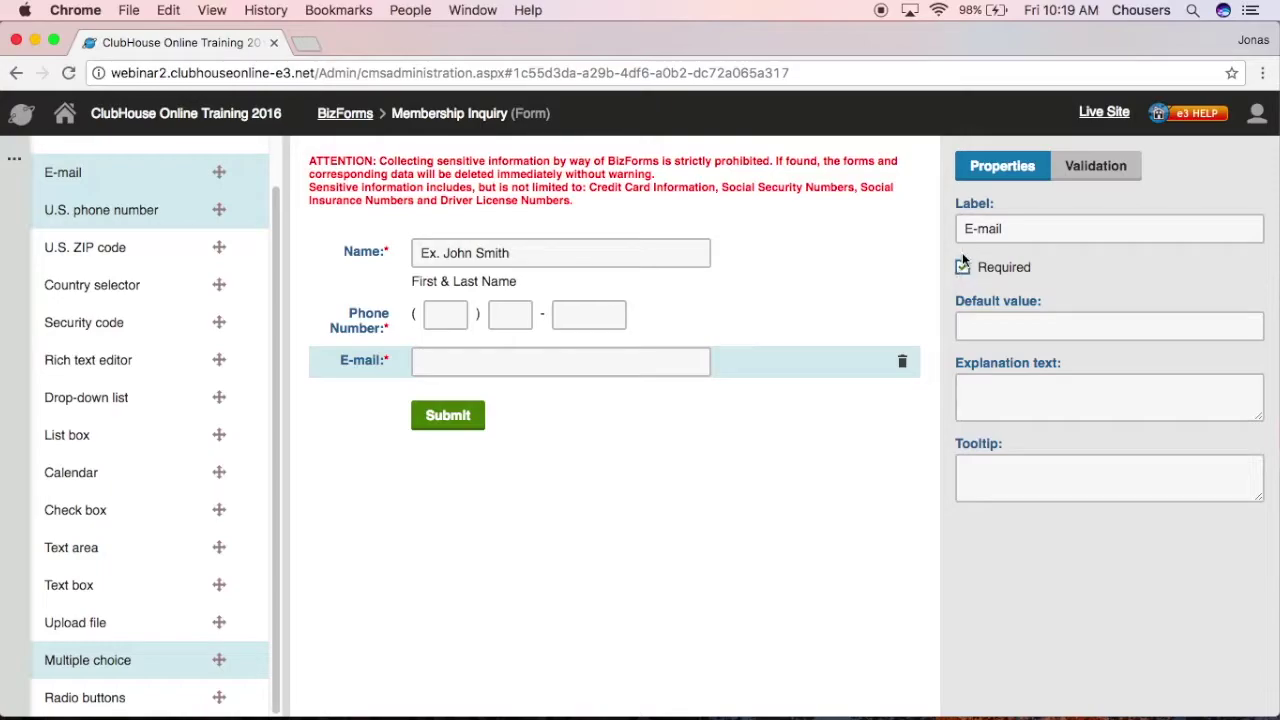
pyautogui.moveTo(82, 695); pyautogui.dragTo(462, 400)
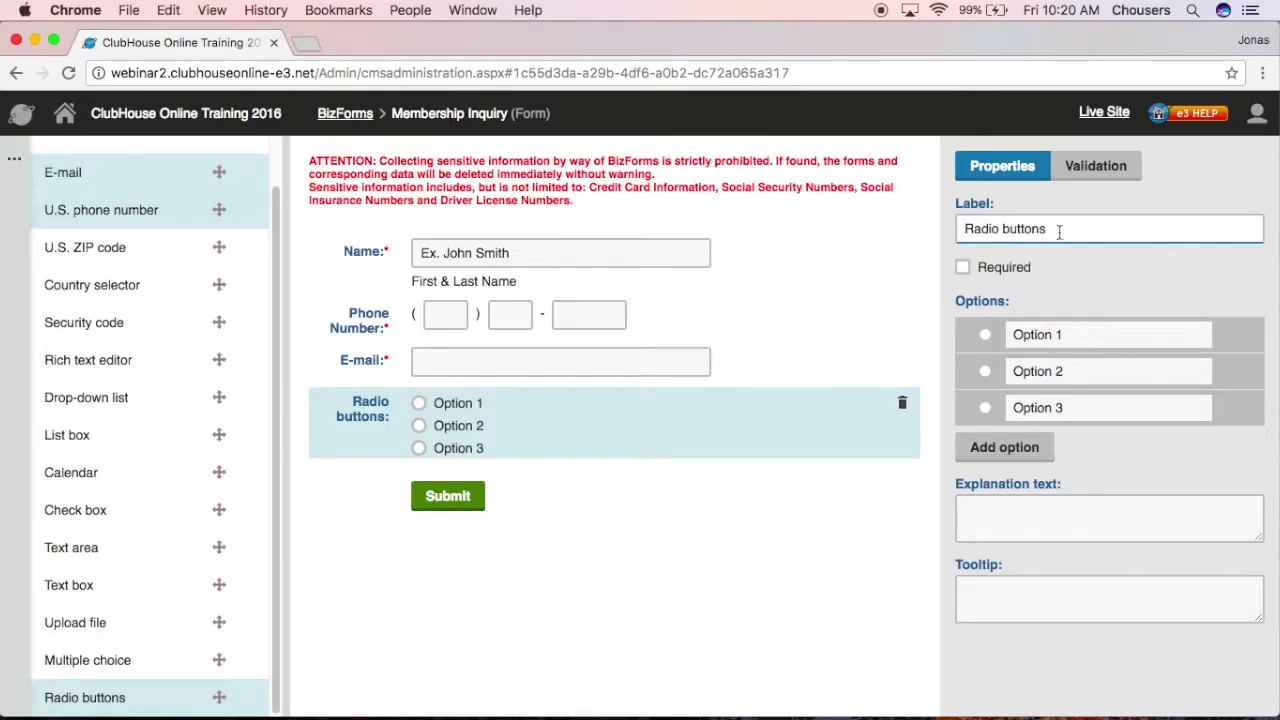
# Step: Label the radio field 'Preferred method of contact' and rename its first choice to Phone
pyautogui.moveTo(1058, 230); pyautogui.dragTo(966, 228)
pyautogui.write('Preferred method of co')
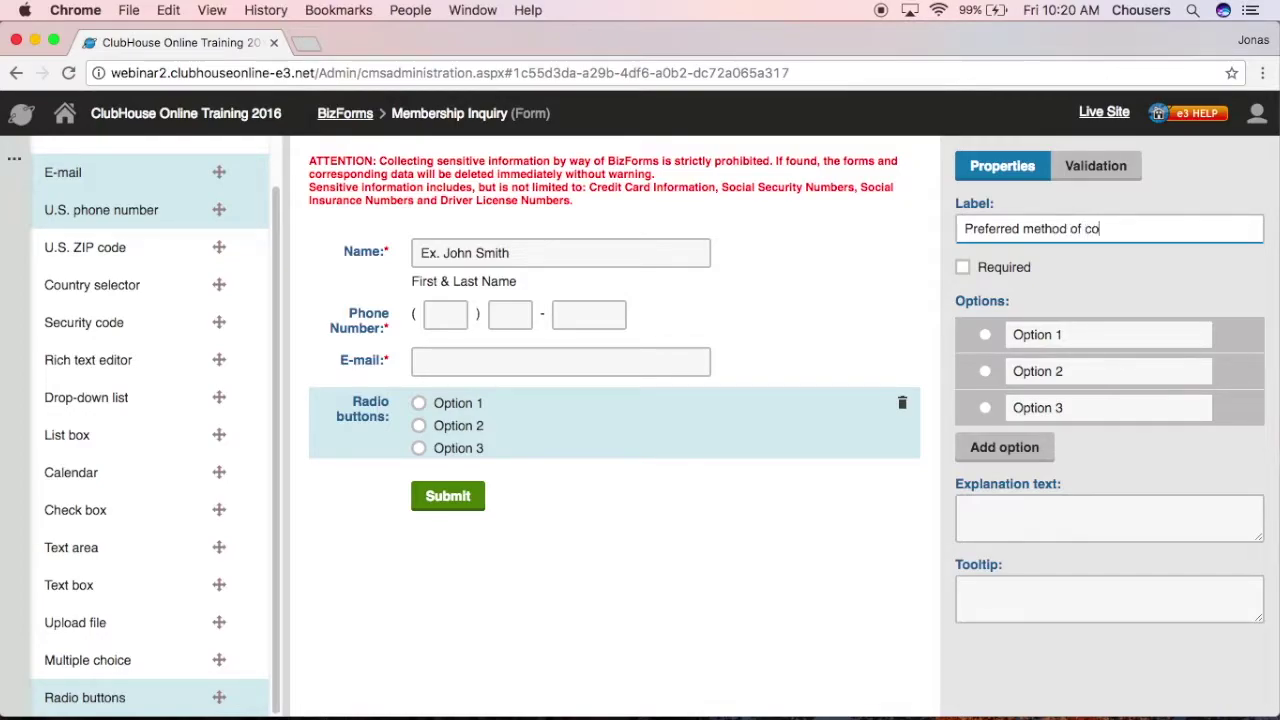
pyautogui.write('ntact')
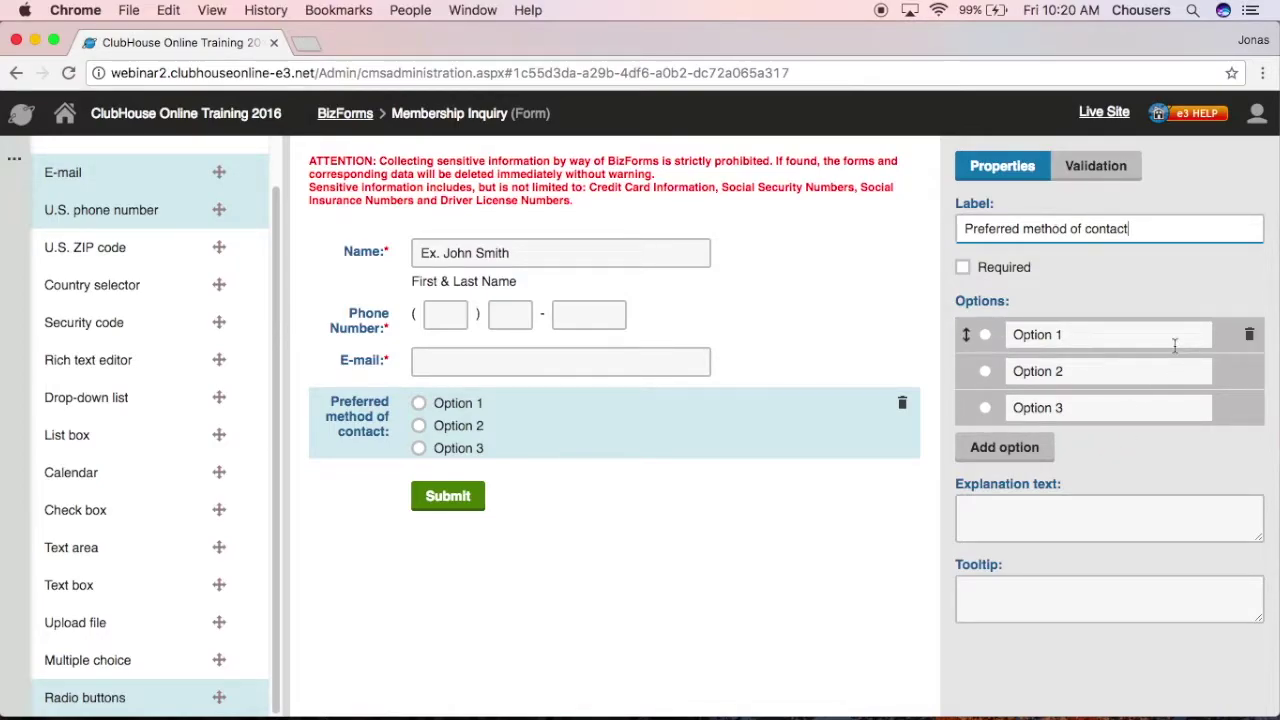
pyautogui.click(1175, 345)
pyautogui.press('BackSpace')
pyautogui.press('BackSpace')
pyautogui.press('BackSpace')
pyautogui.press('BackSpace')
pyautogui.press('BackSpace')
pyautogui.press('BackSpace')
pyautogui.press('BackSpace')
pyautogui.press('BackSpace')
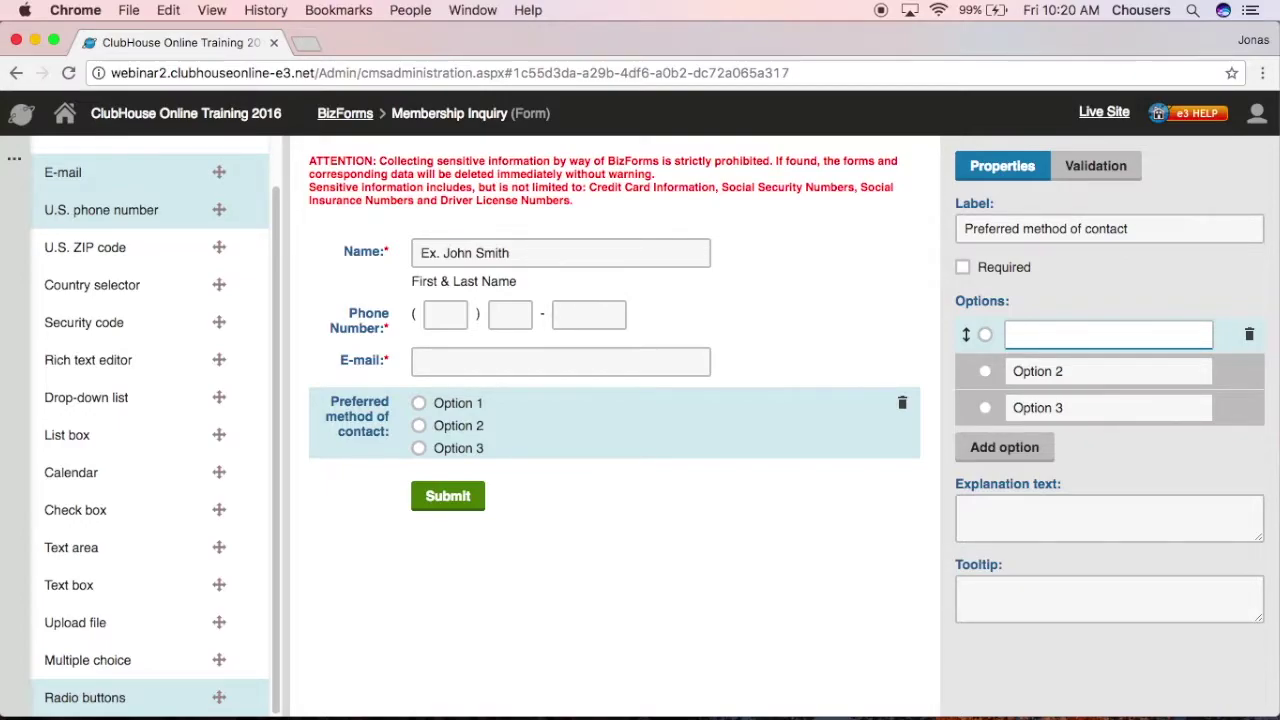
pyautogui.write('Phone')
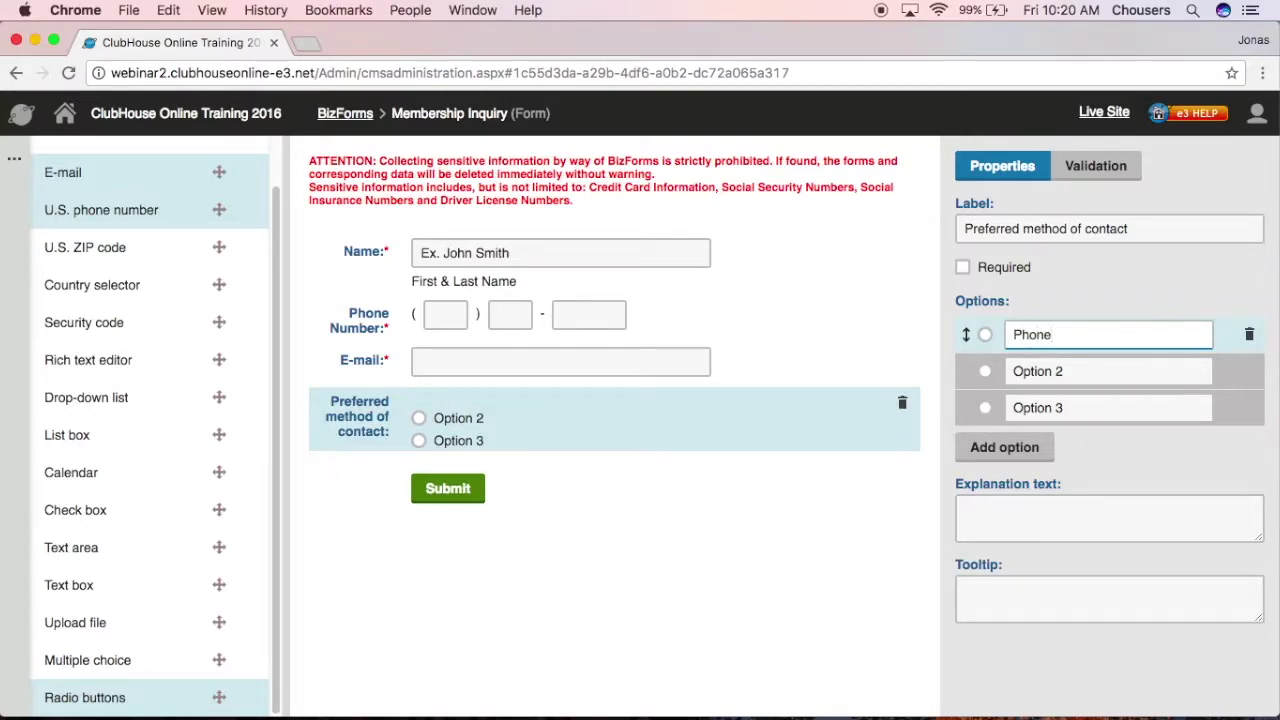
# Step: Rename the second choice to E-mail and delete the unused third option
pyautogui.click(1133, 376)
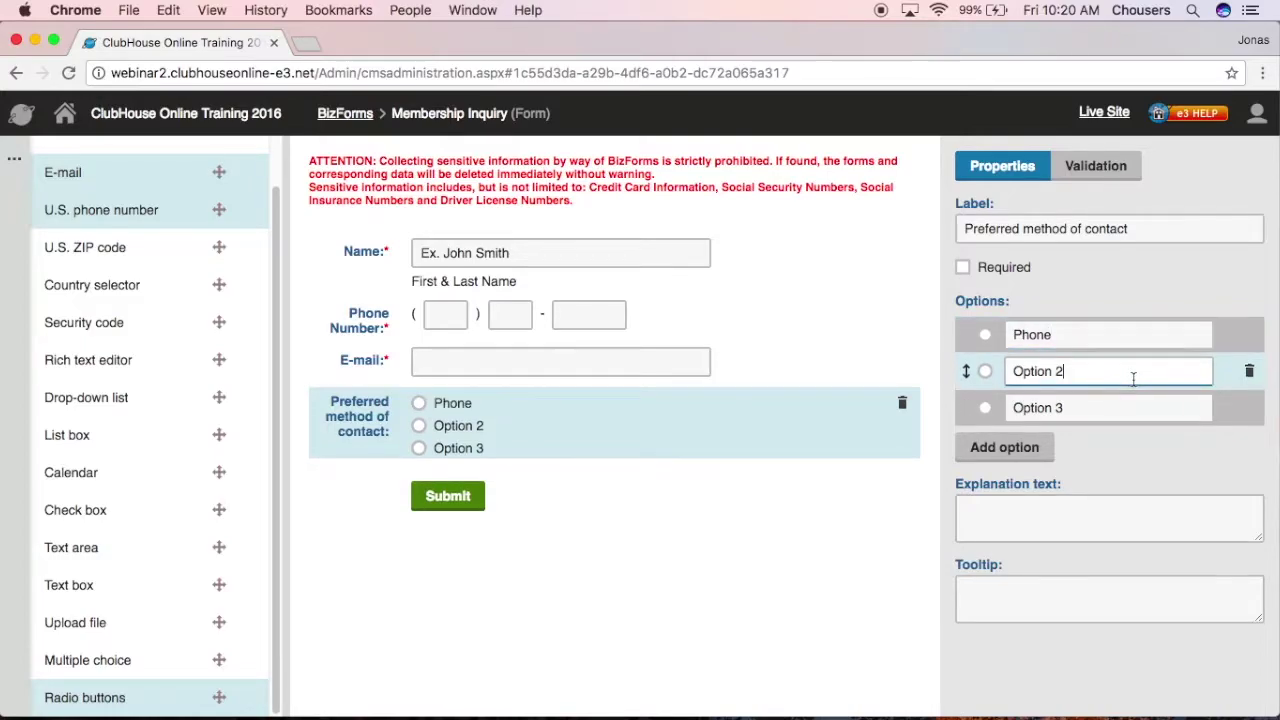
pyautogui.press('BackSpace')
pyautogui.press('BackSpace')
pyautogui.press('BackSpace')
pyautogui.press('BackSpace')
pyautogui.press('BackSpace')
pyautogui.press('BackSpace')
pyautogui.press('BackSpace')
pyautogui.press('BackSpace')
pyautogui.write('E-mail')
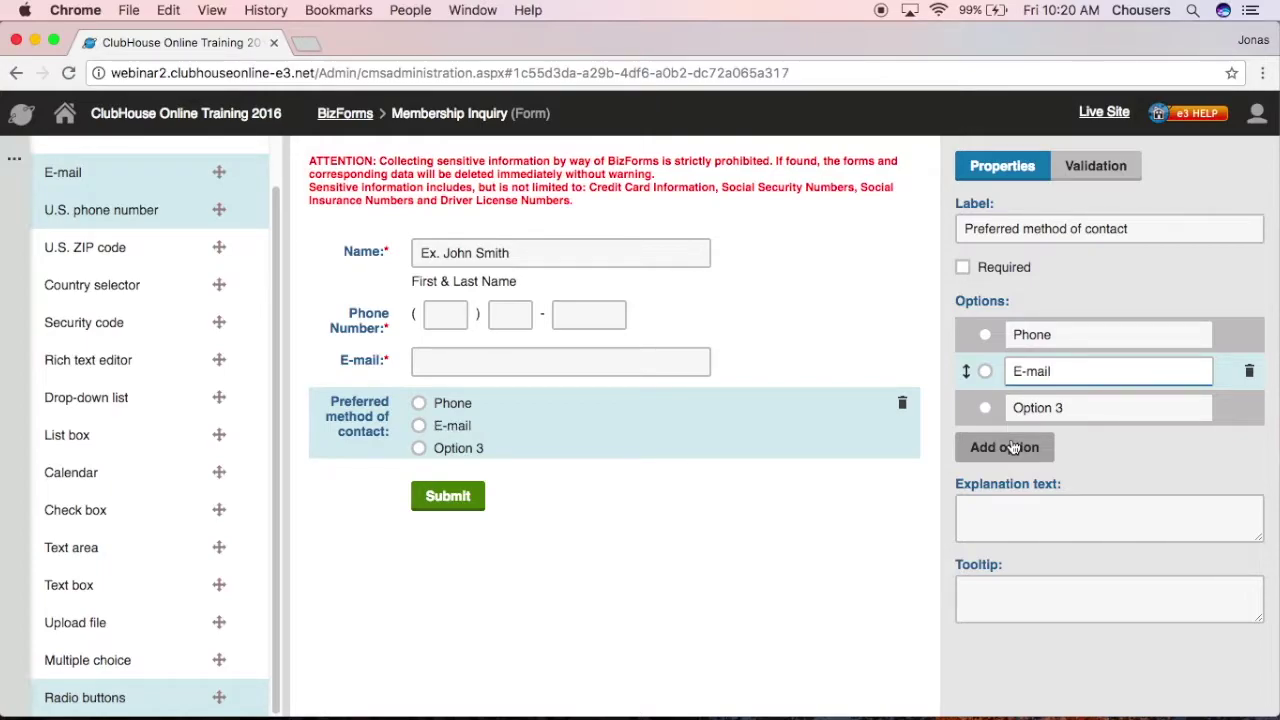
pyautogui.moveTo(1221, 411)
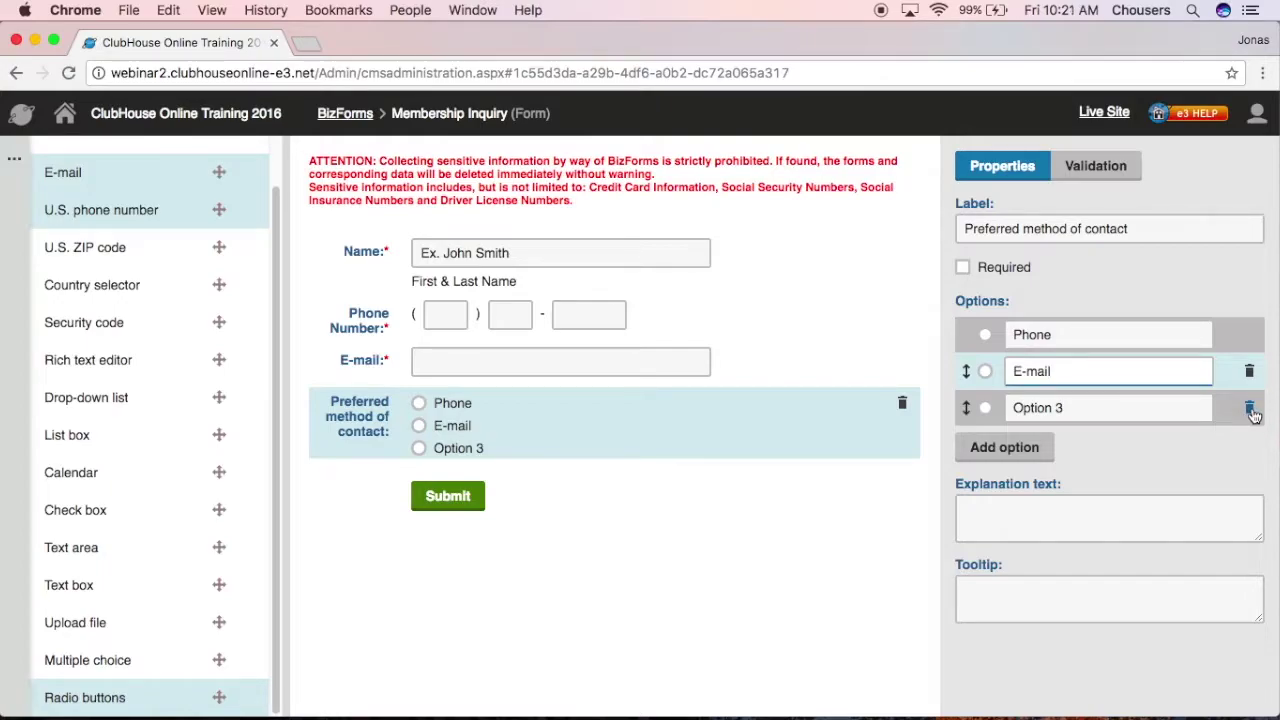
pyautogui.click(1249, 410)
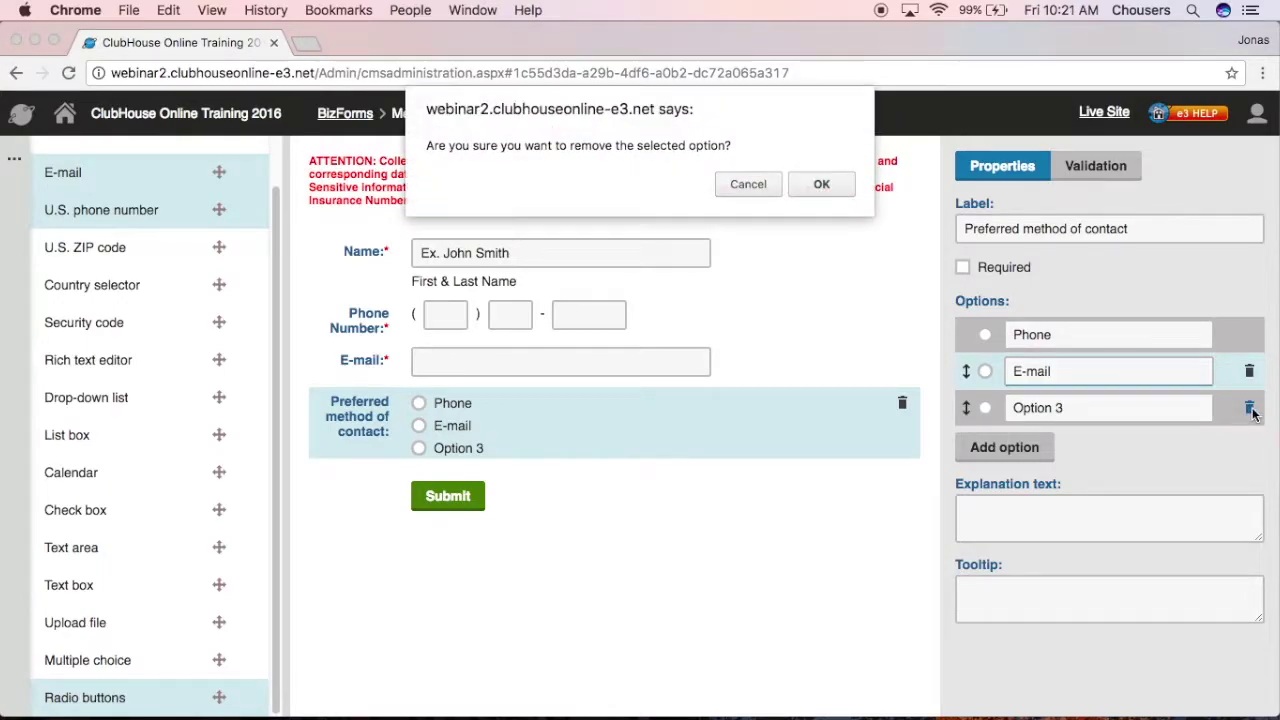
pyautogui.click(805, 186)
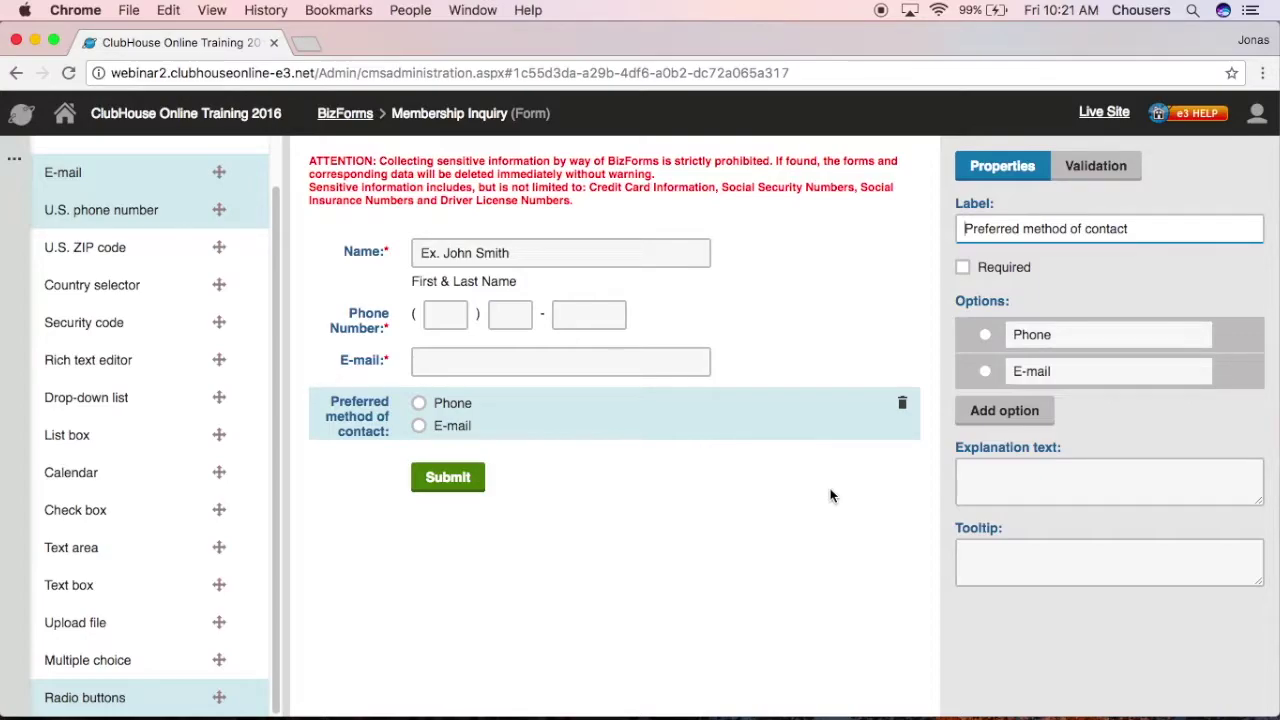
# Step: Add a drop-down field labelled 'Membership Type' below the contact-method question
pyautogui.click(104, 403)
pyautogui.moveTo(104, 403); pyautogui.dragTo(545, 453)
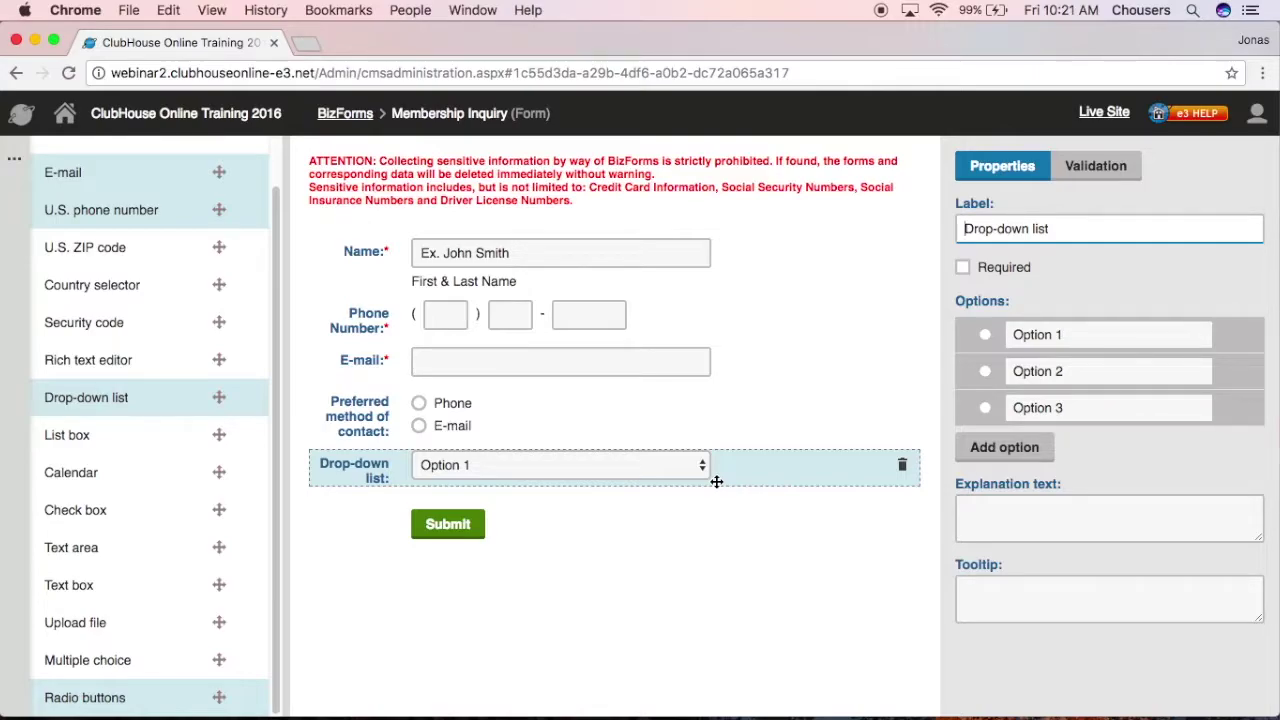
pyautogui.moveTo(1052, 228); pyautogui.dragTo(947, 226)
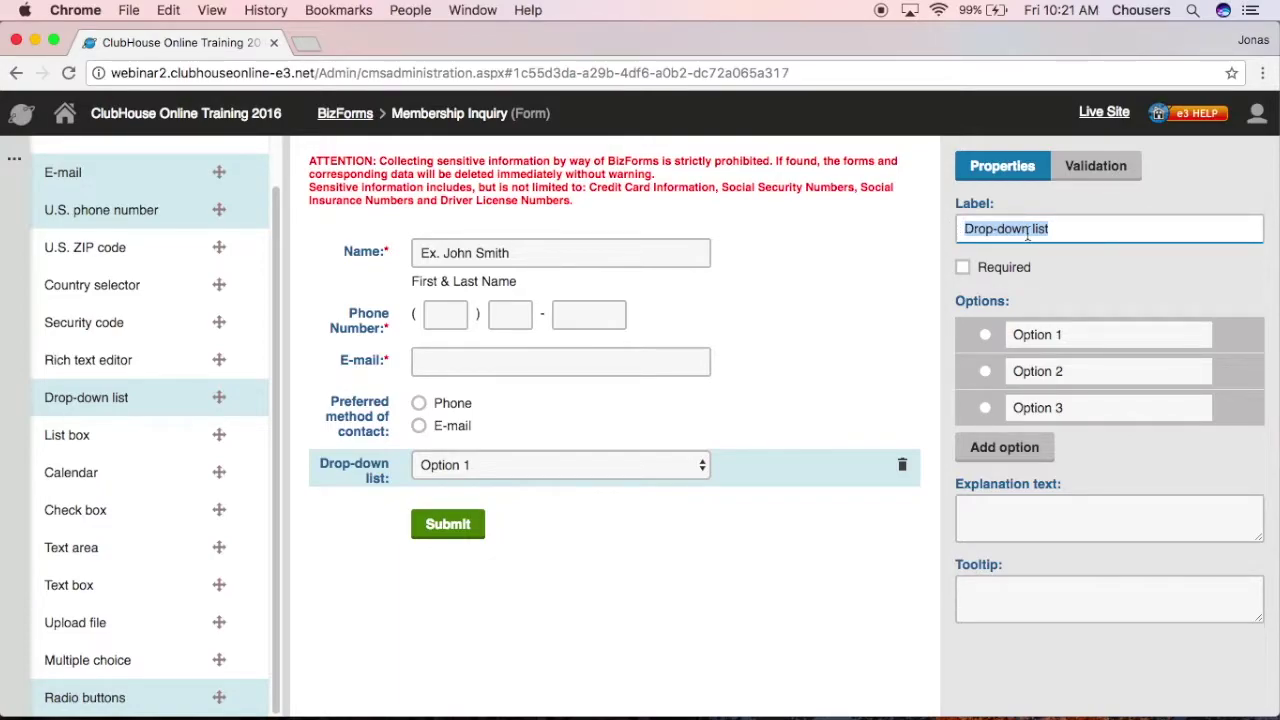
pyautogui.write('Member')
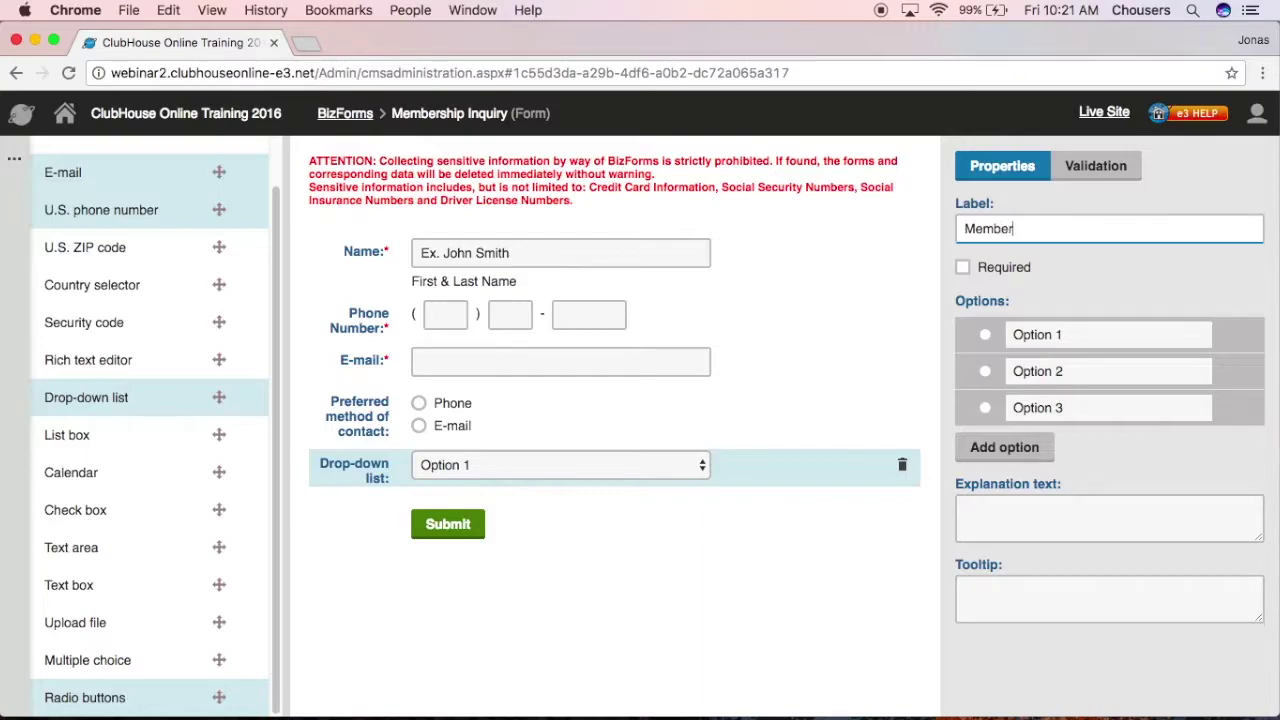
pyautogui.write('ship Type')
# Step: Name its options Full, Social, Family and Corporate Golf Membership, adding a fourth option
pyautogui.moveTo(1095, 337); pyautogui.dragTo(1003, 337)
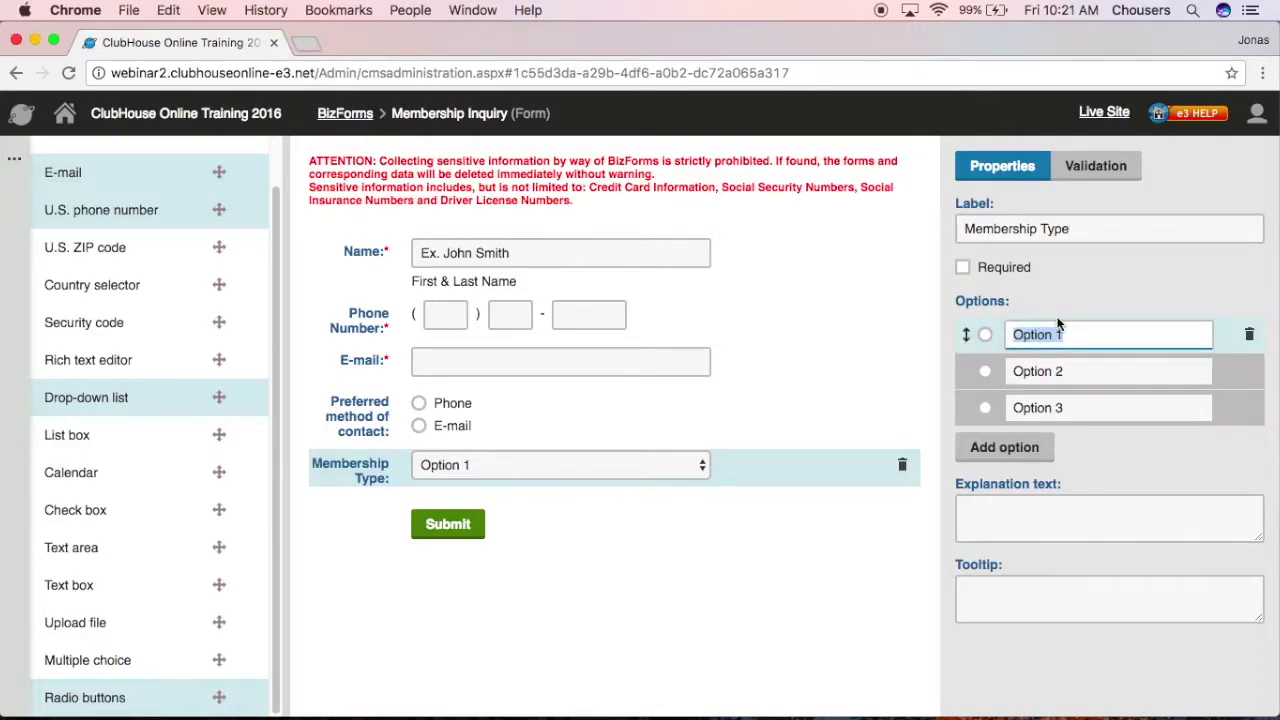
pyautogui.write('Full Membership')
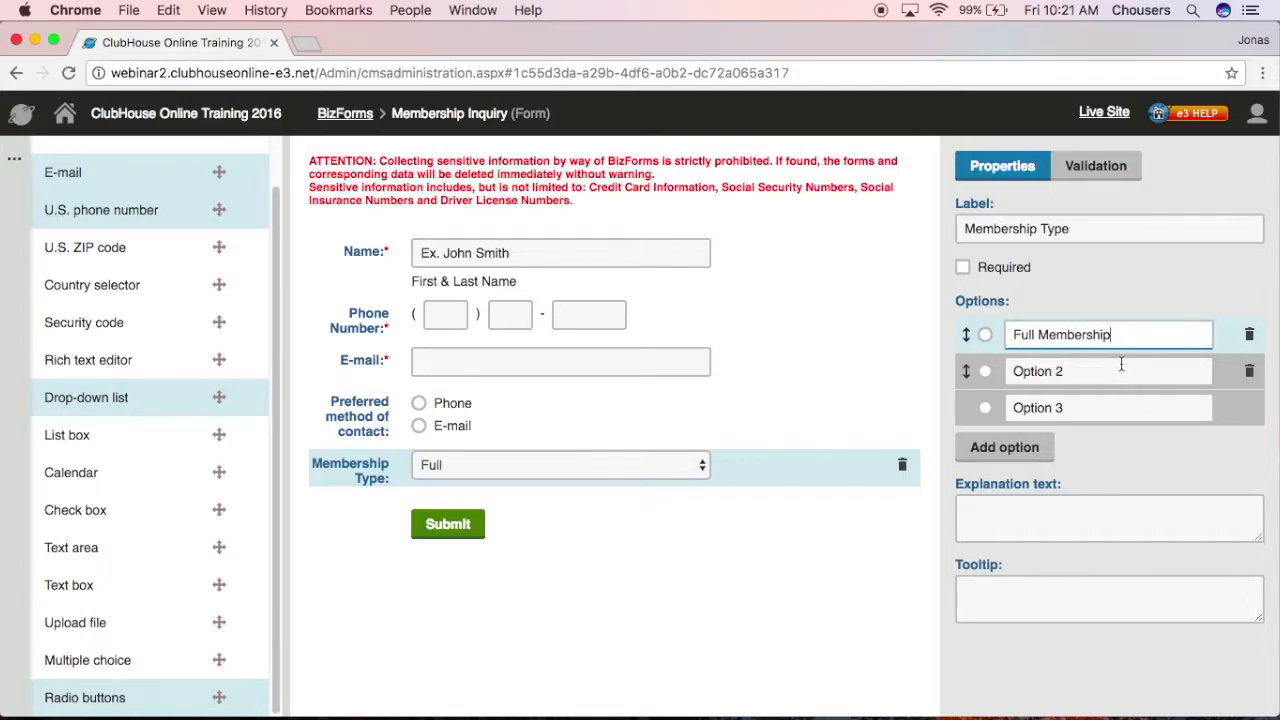
pyautogui.moveTo(1015, 370); pyautogui.dragTo(1081, 370)
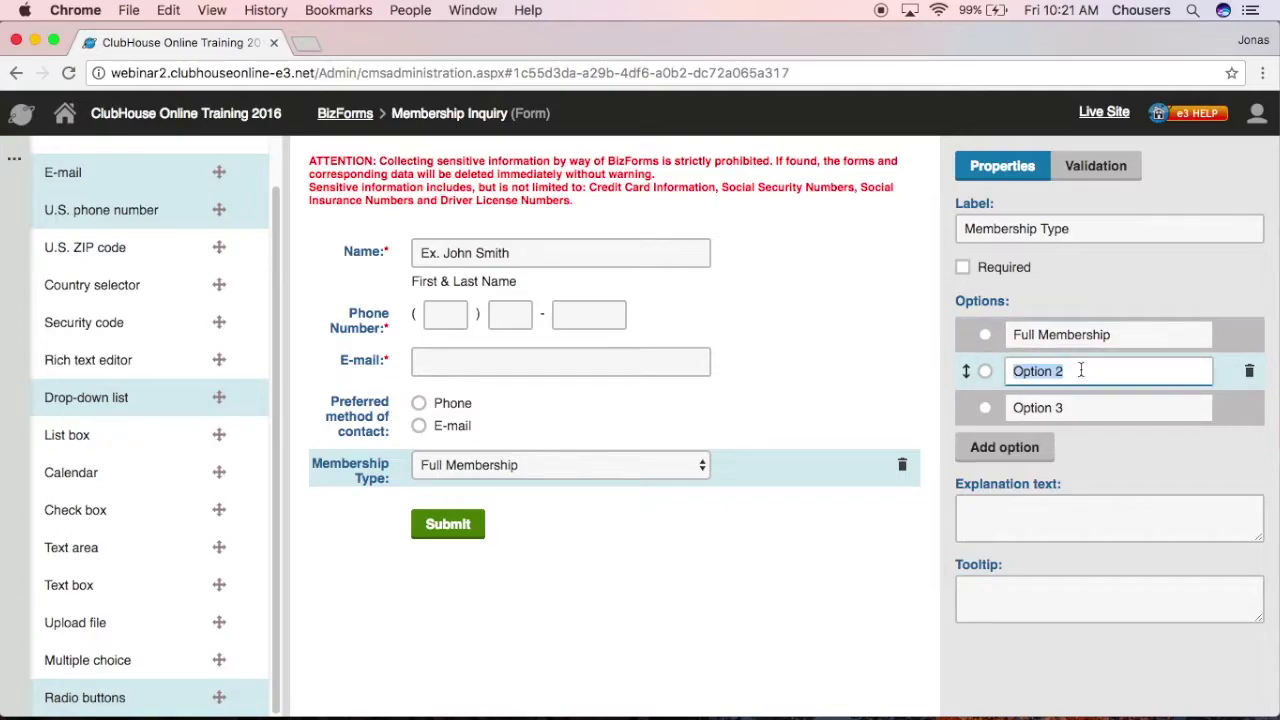
pyautogui.write('Social Membership')
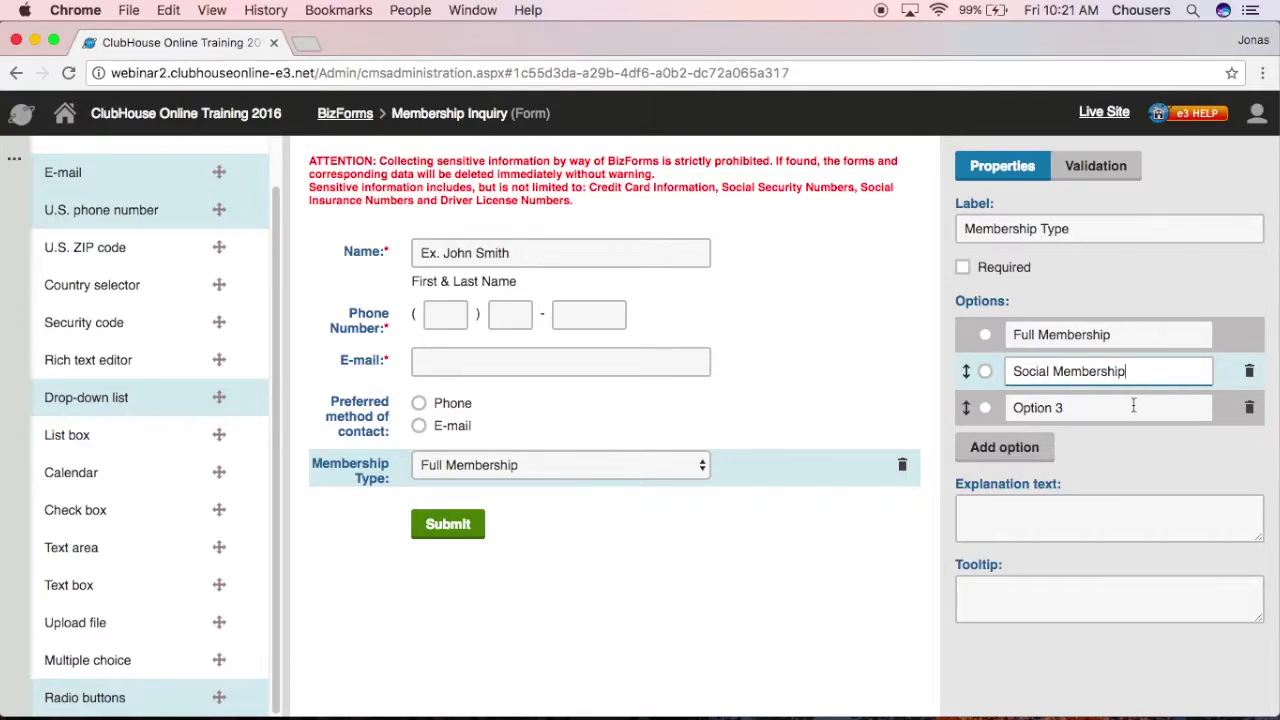
pyautogui.click(1025, 407)
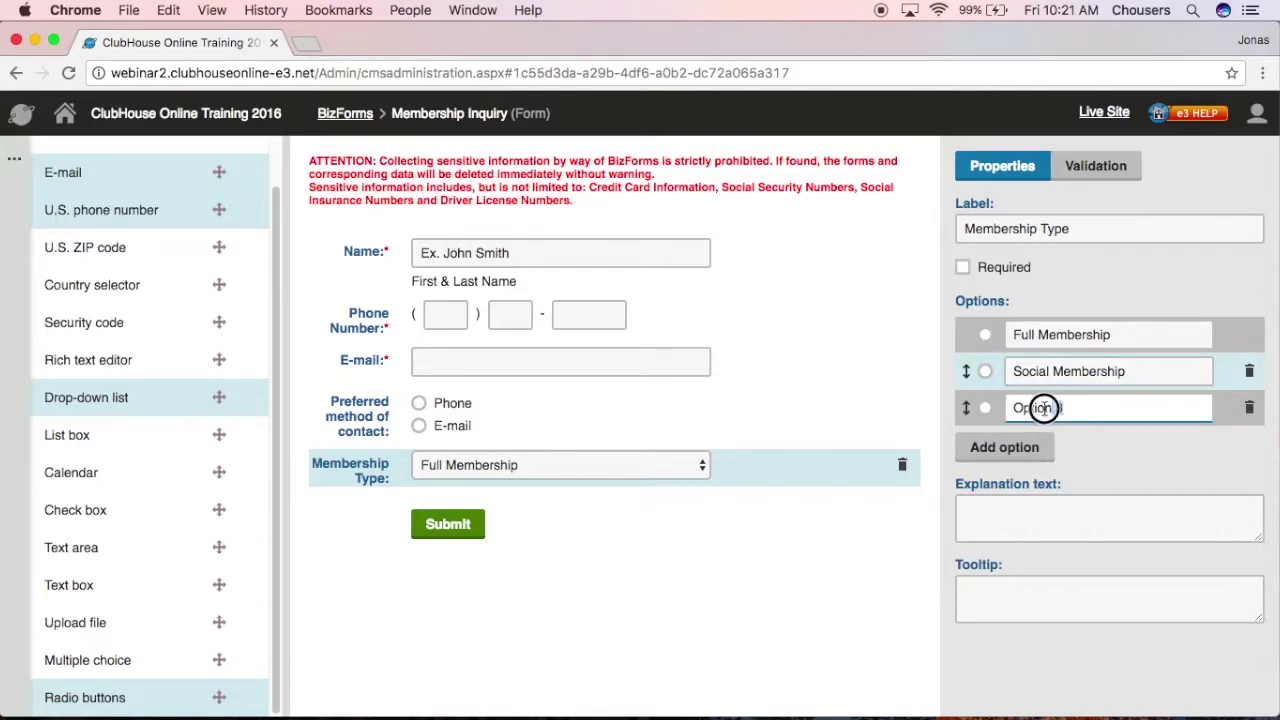
pyautogui.write('Family Membership')
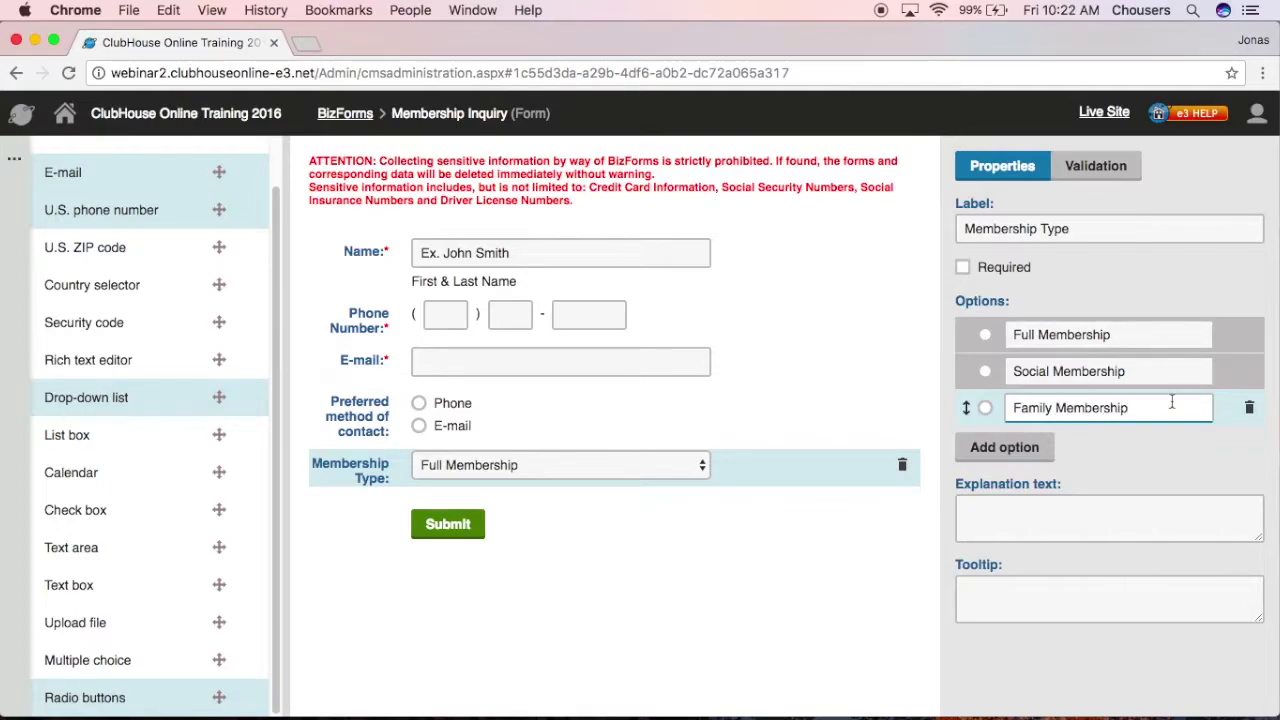
pyautogui.click(1030, 443)
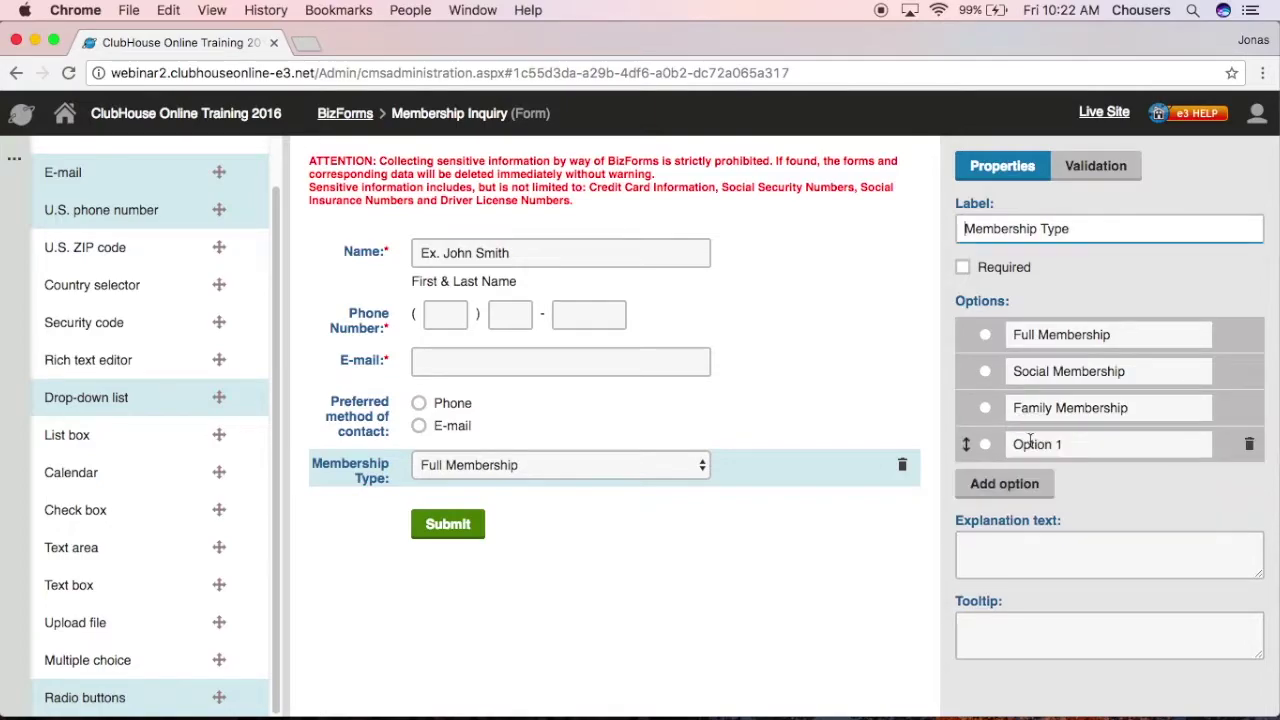
pyautogui.tripleClick(1078, 443)
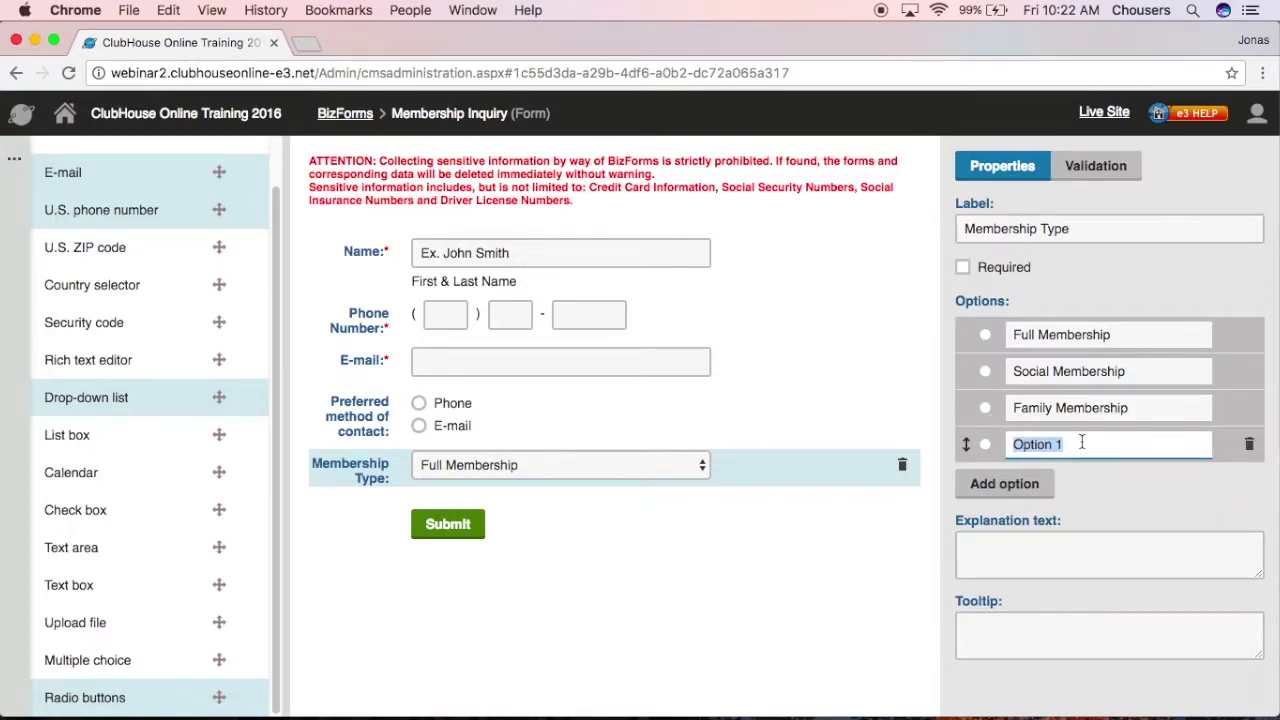
pyautogui.write('Corporate Go')
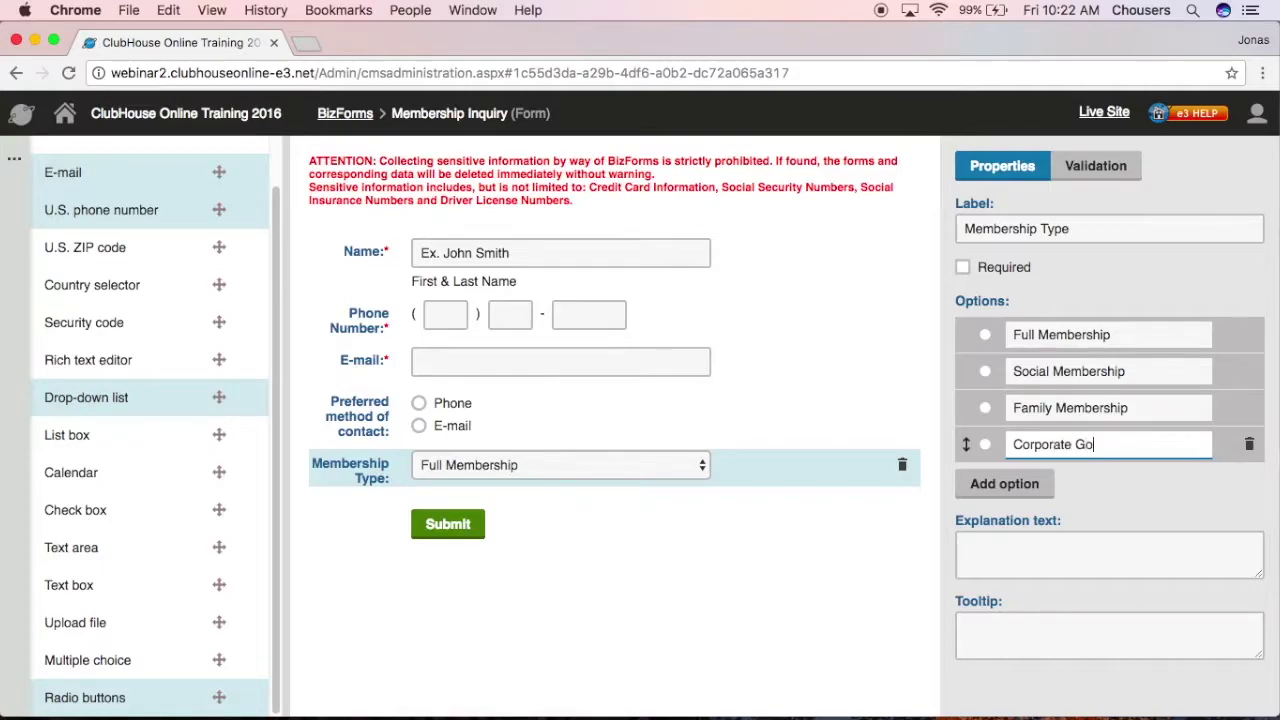
pyautogui.write('lf Membership')
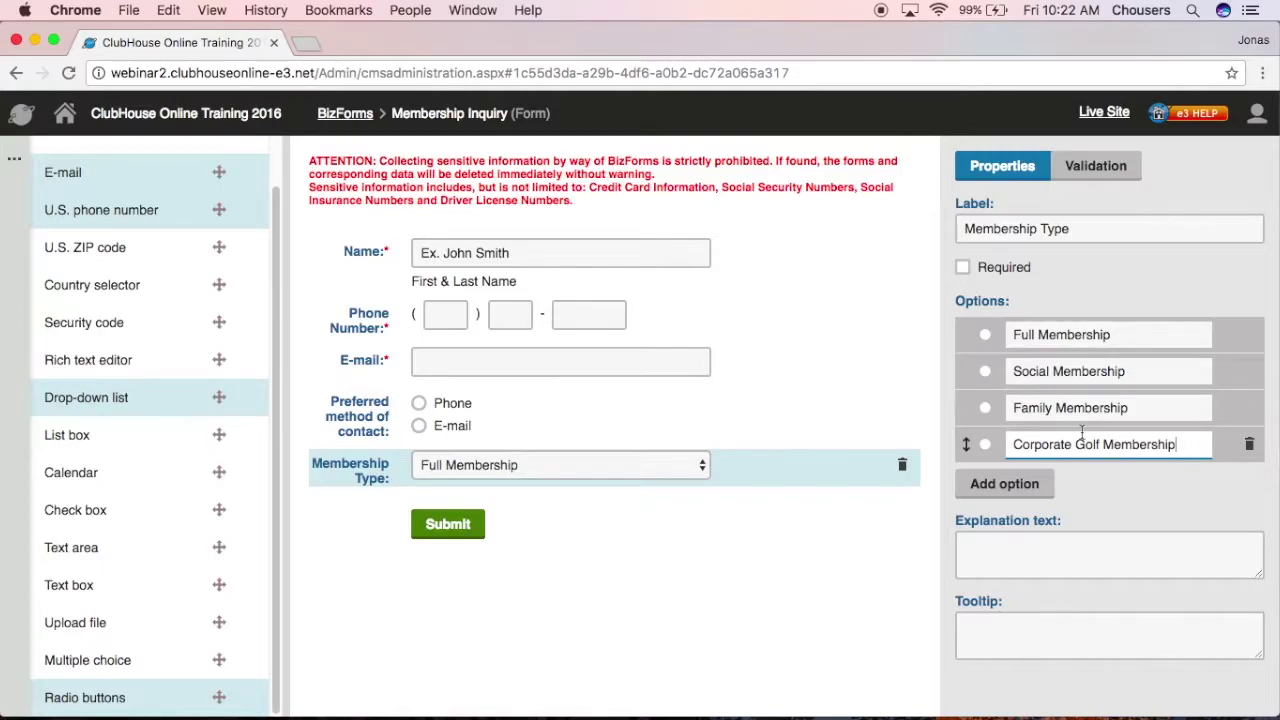
pyautogui.click(670, 412)
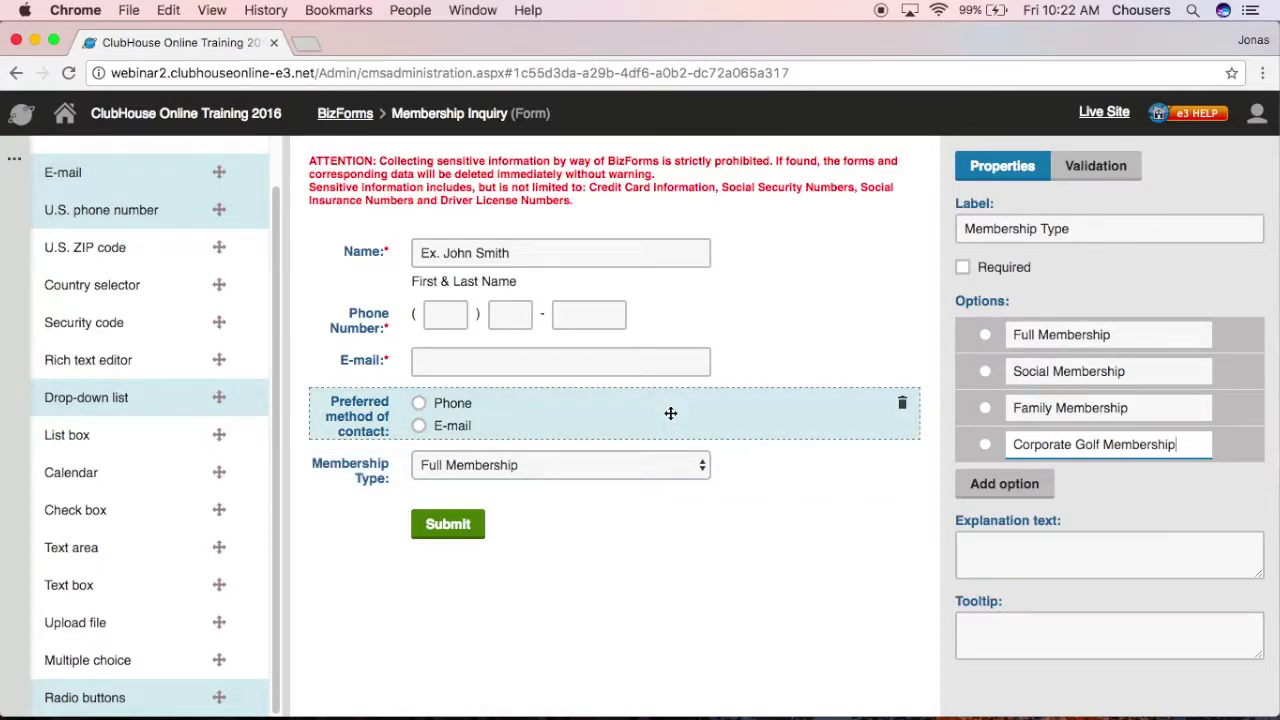
# Step: Make Preferred method of contact required and add a Text area field below Membership Type
pyautogui.click(963, 269)
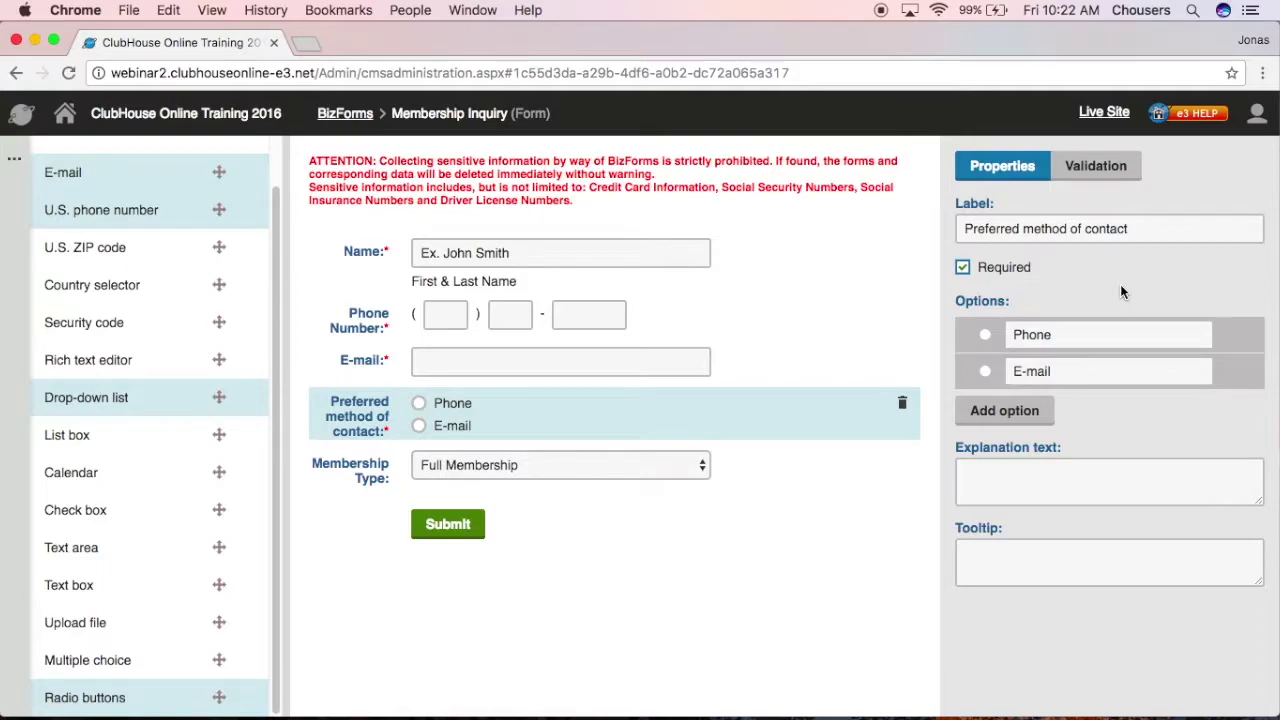
pyautogui.moveTo(97, 556); pyautogui.dragTo(481, 520)
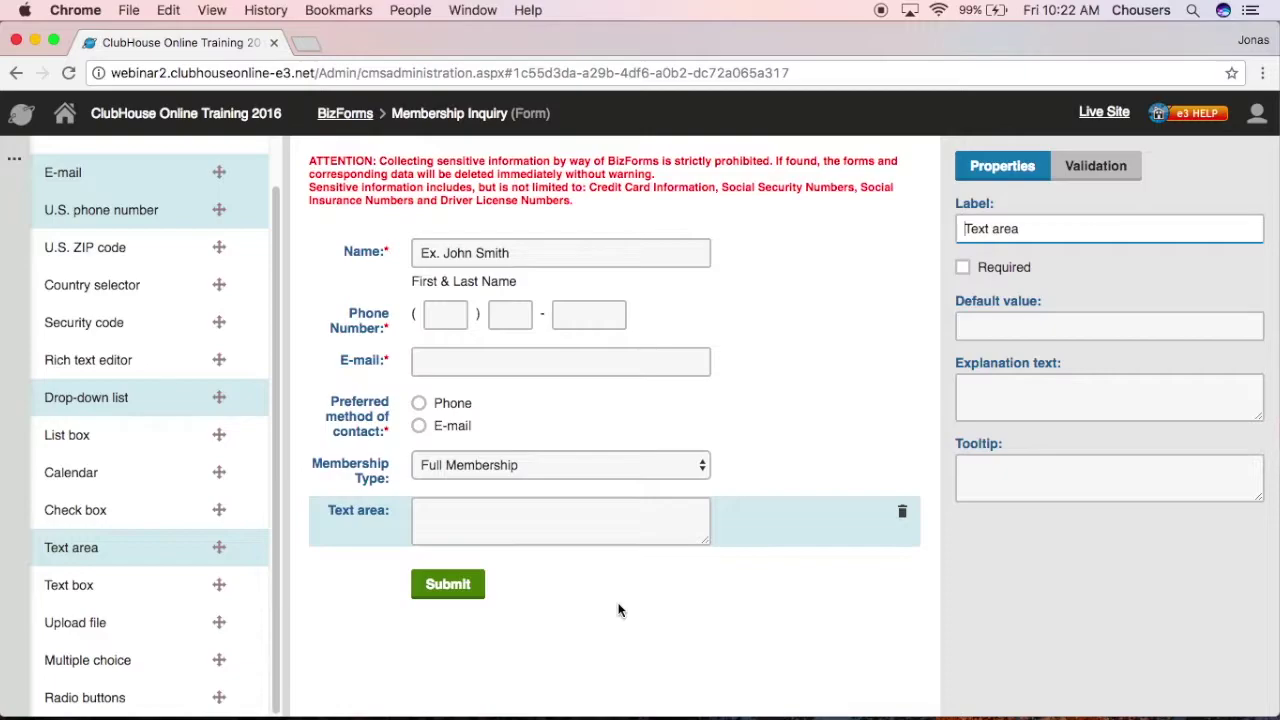
# Step: Make the new text area taller and label it 'Comments/Questions'
pyautogui.moveTo(707, 545); pyautogui.dragTo(709, 601)
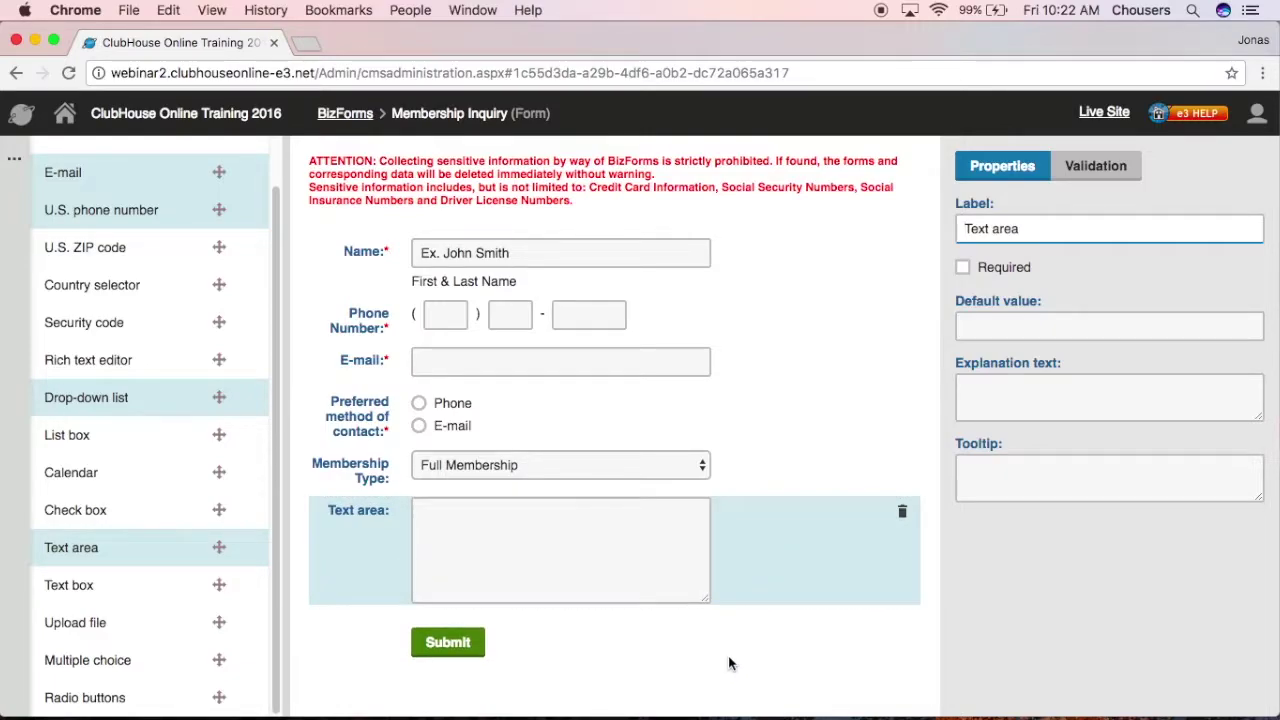
pyautogui.moveTo(1018, 229); pyautogui.dragTo(914, 229)
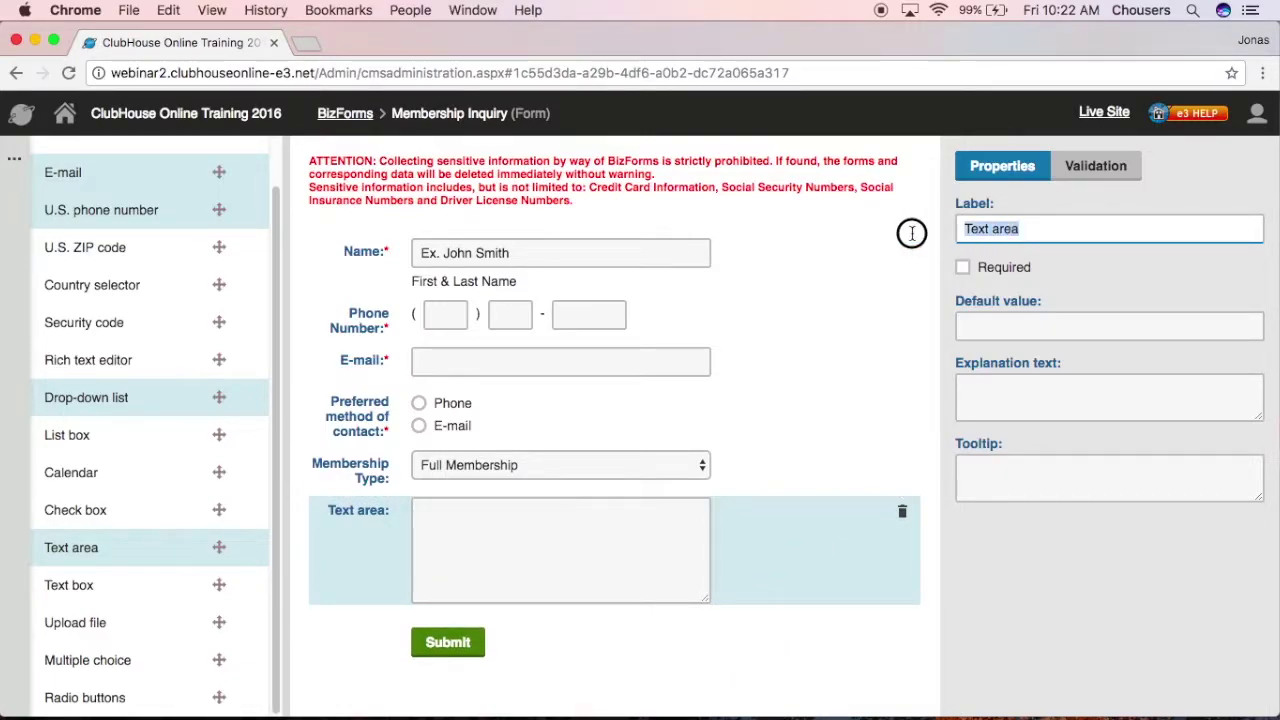
pyautogui.write('C')
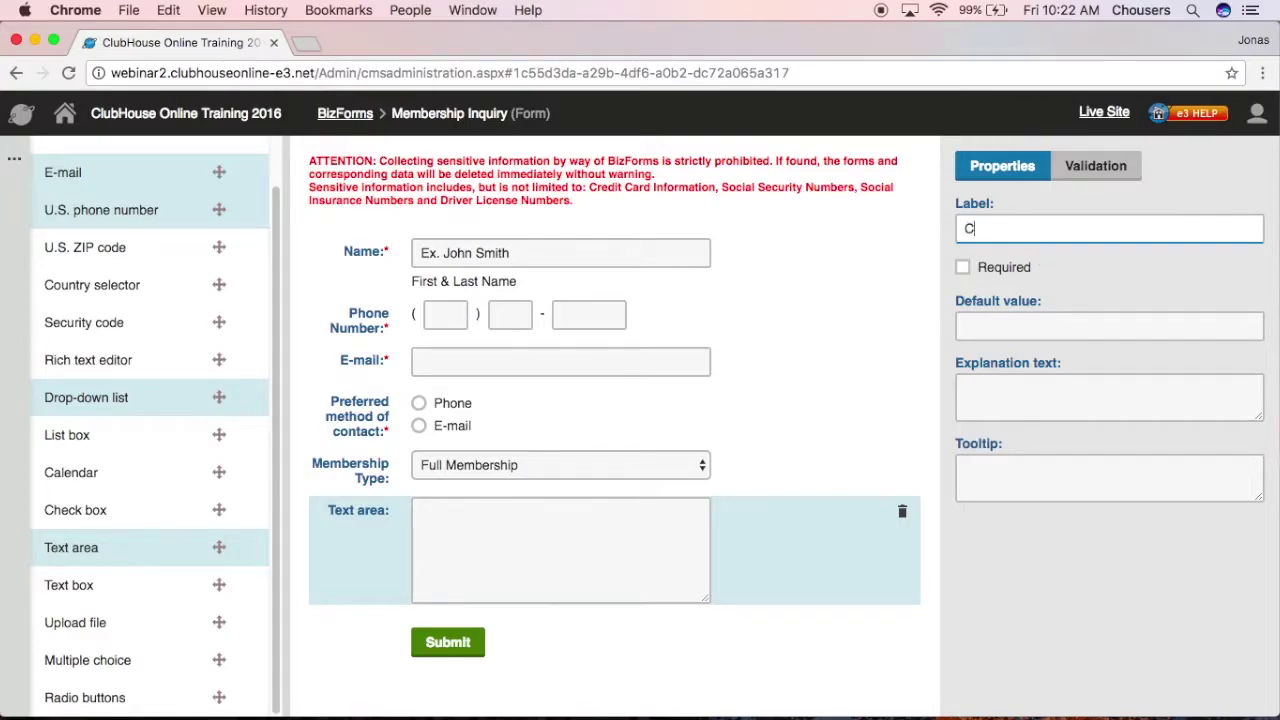
pyautogui.write('omments/Questions')
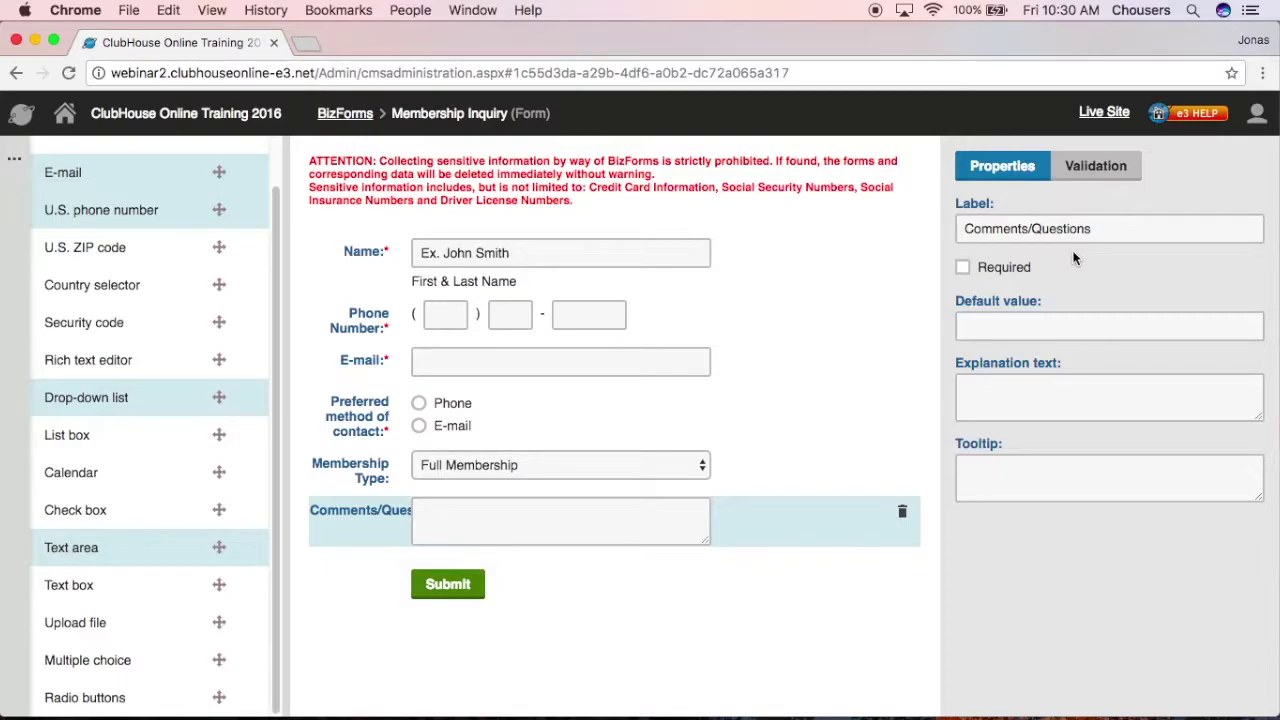
pyautogui.click(806, 357)
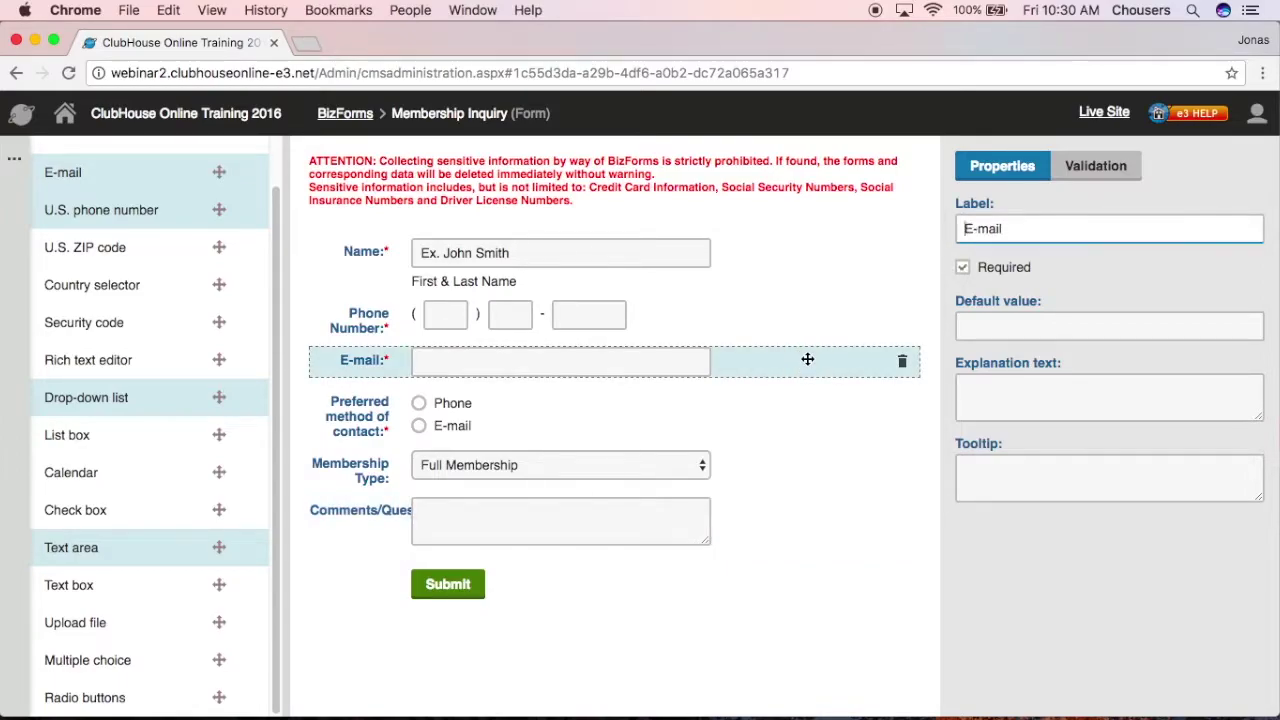
# Step: Add an E-mail format validation rule with the message 'Please enter a valid e-mail address.'
pyautogui.click(1096, 167)
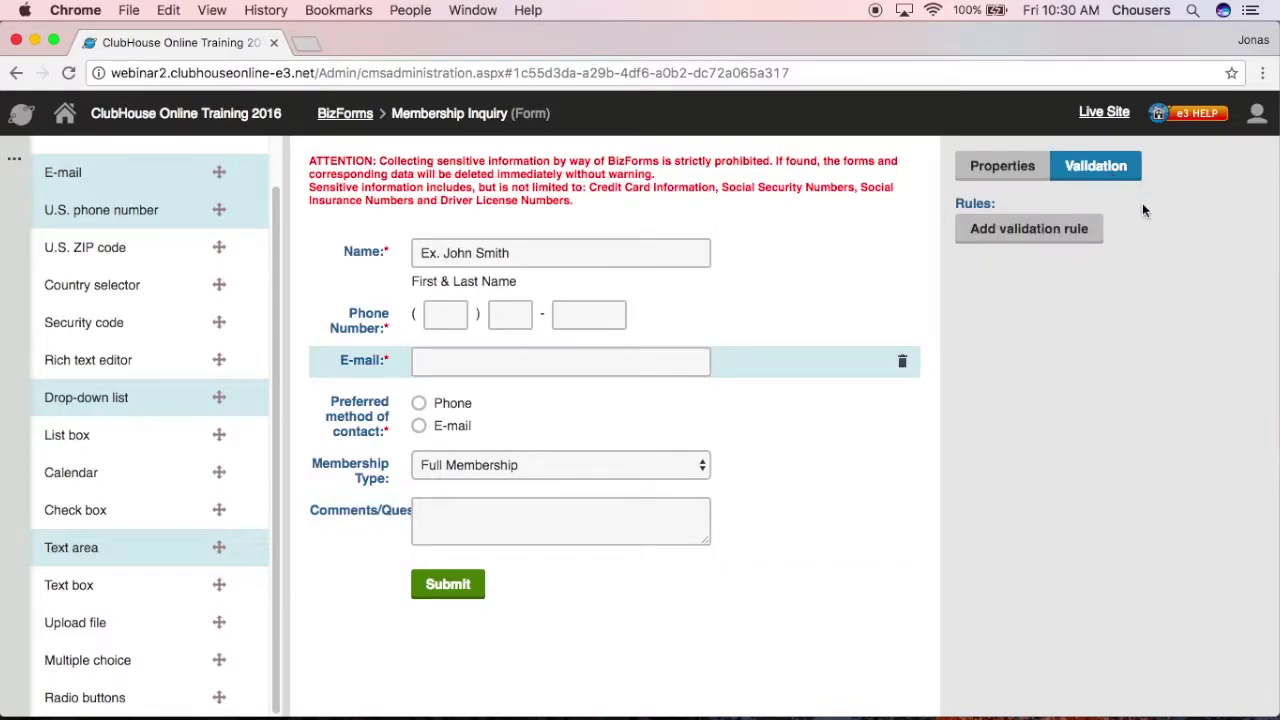
pyautogui.click(977, 240)
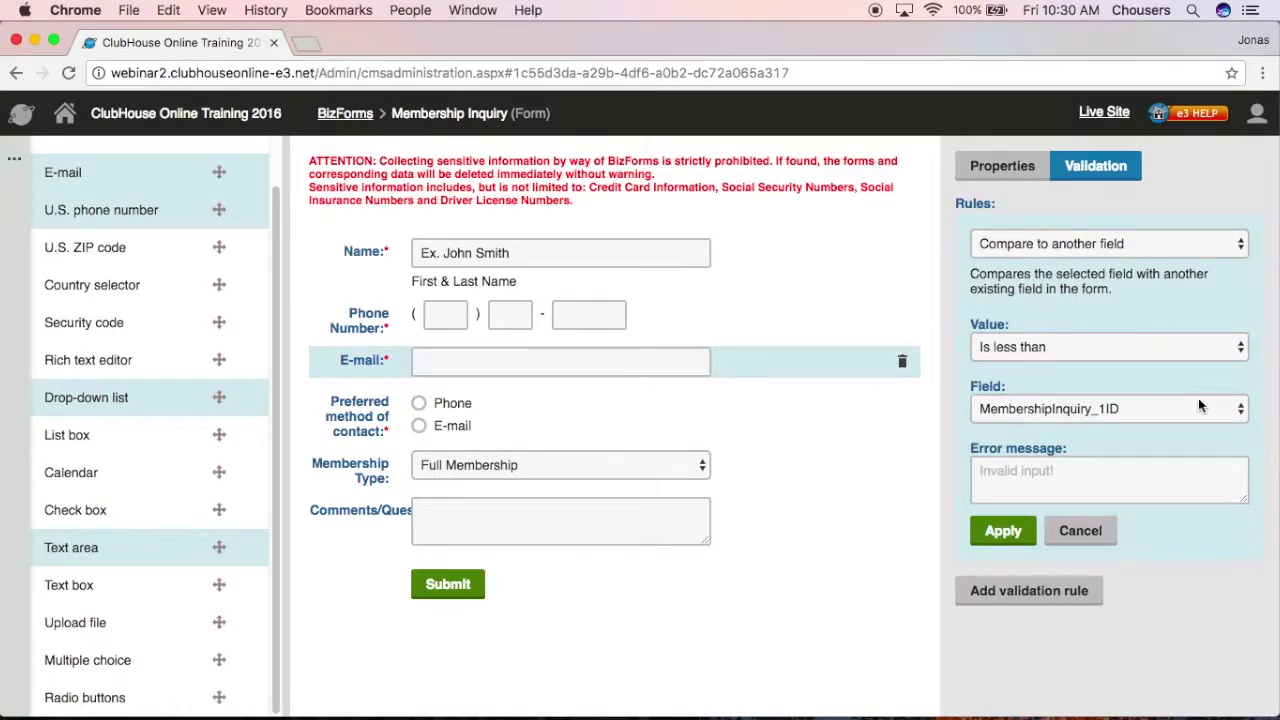
pyautogui.click(1201, 245)
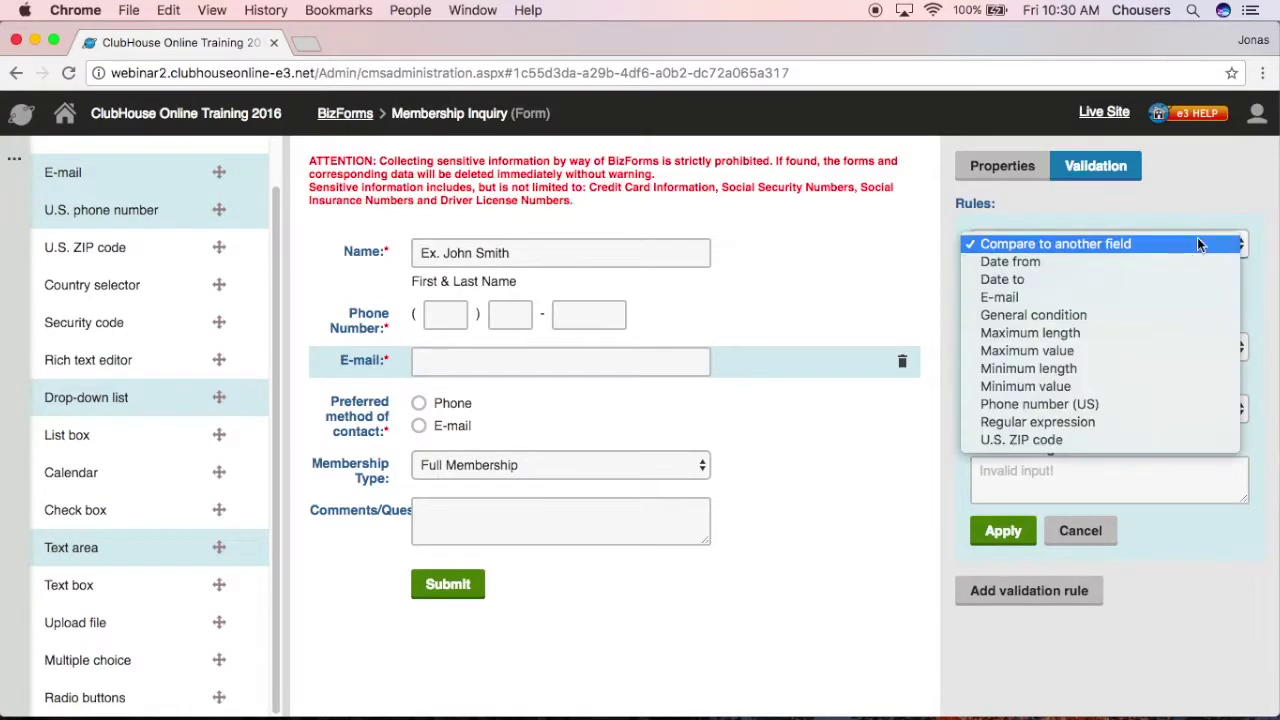
pyautogui.click(1091, 297)
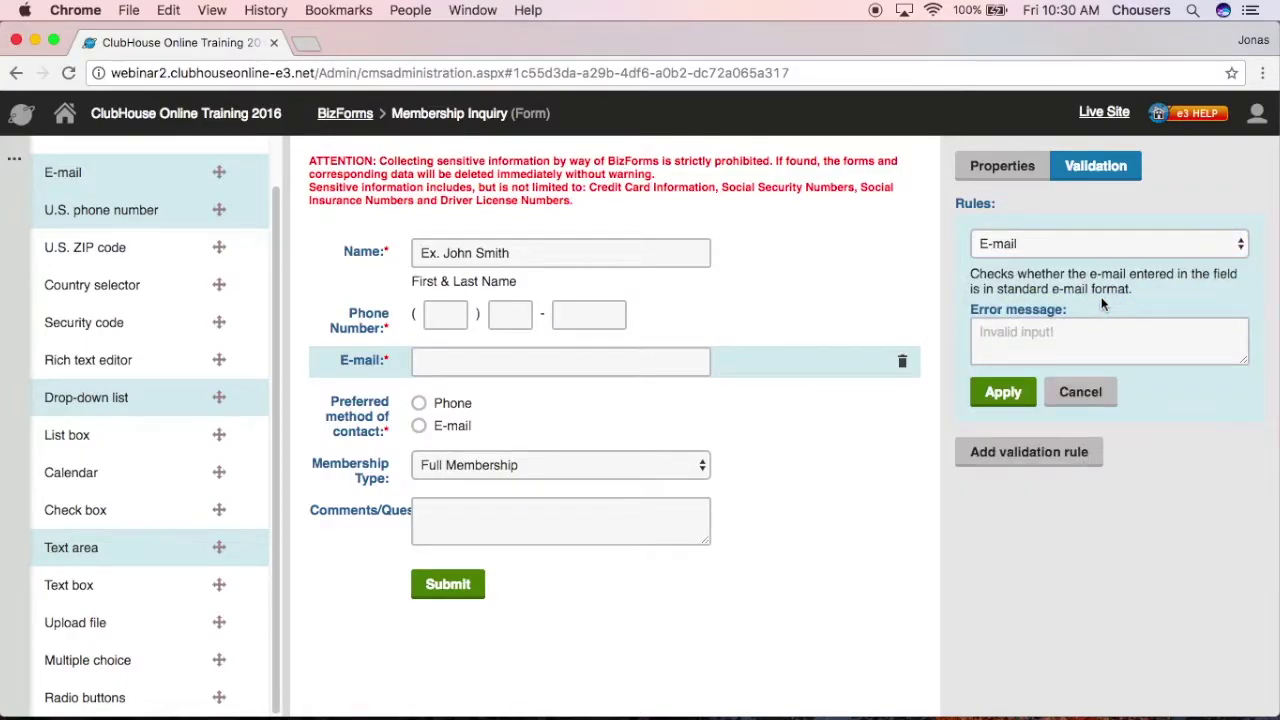
pyautogui.click(1158, 327)
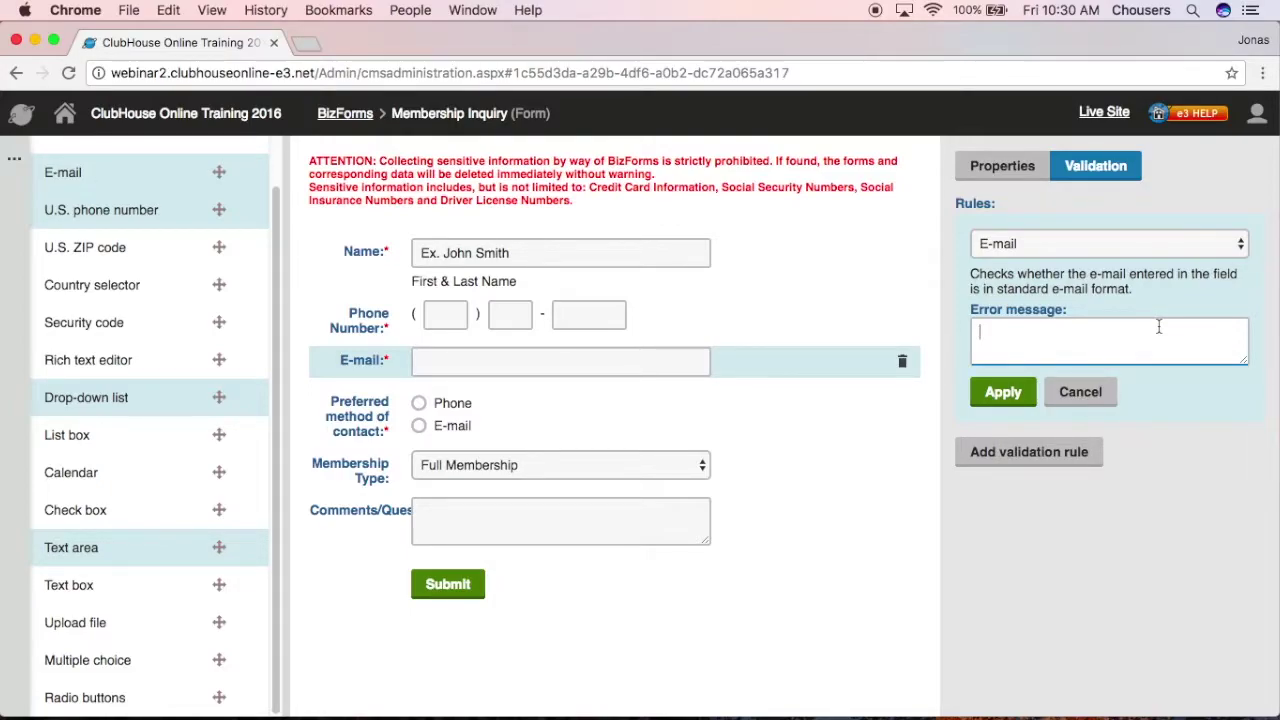
pyautogui.write('Please enter a valid e-mail address')
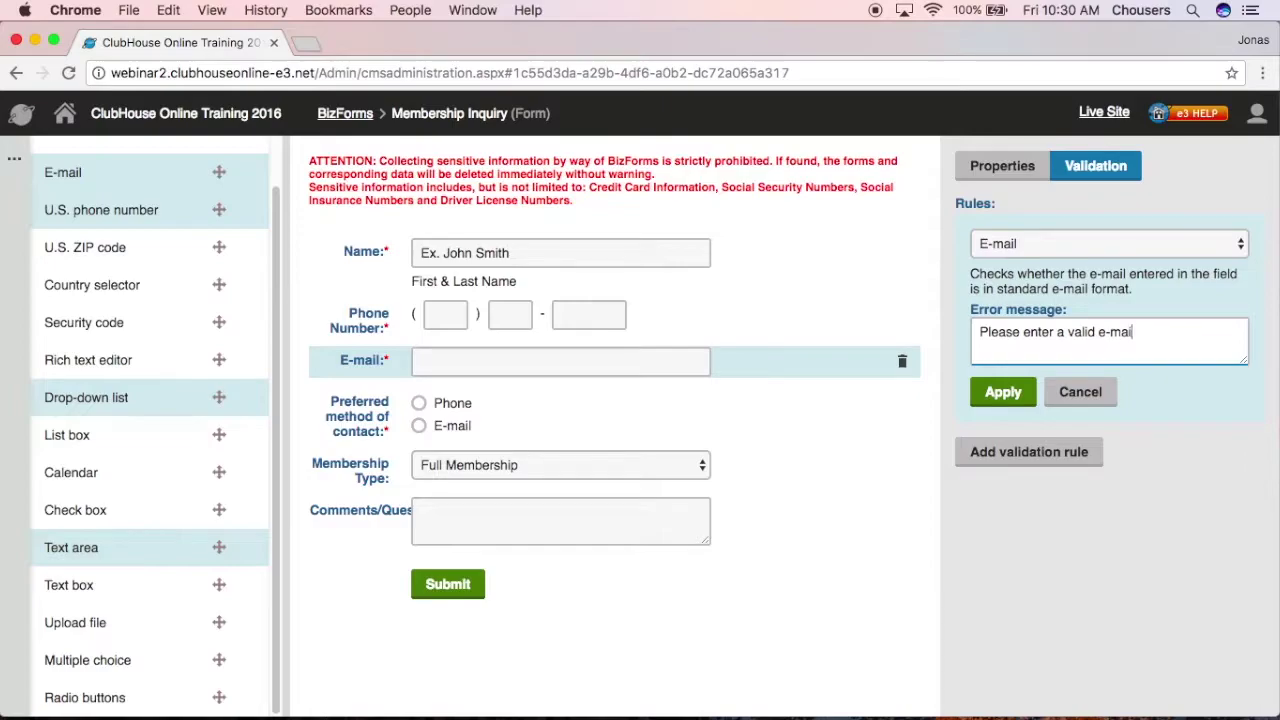
pyautogui.write('.')
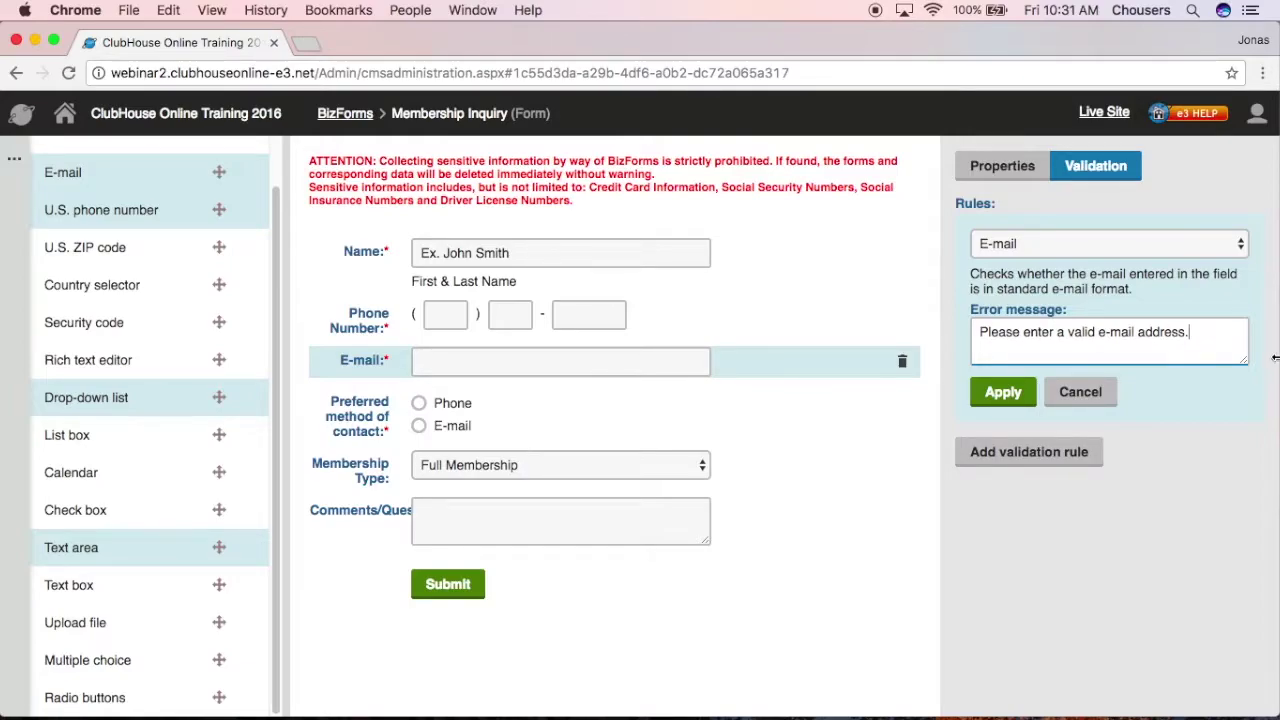
pyautogui.click(1031, 397)
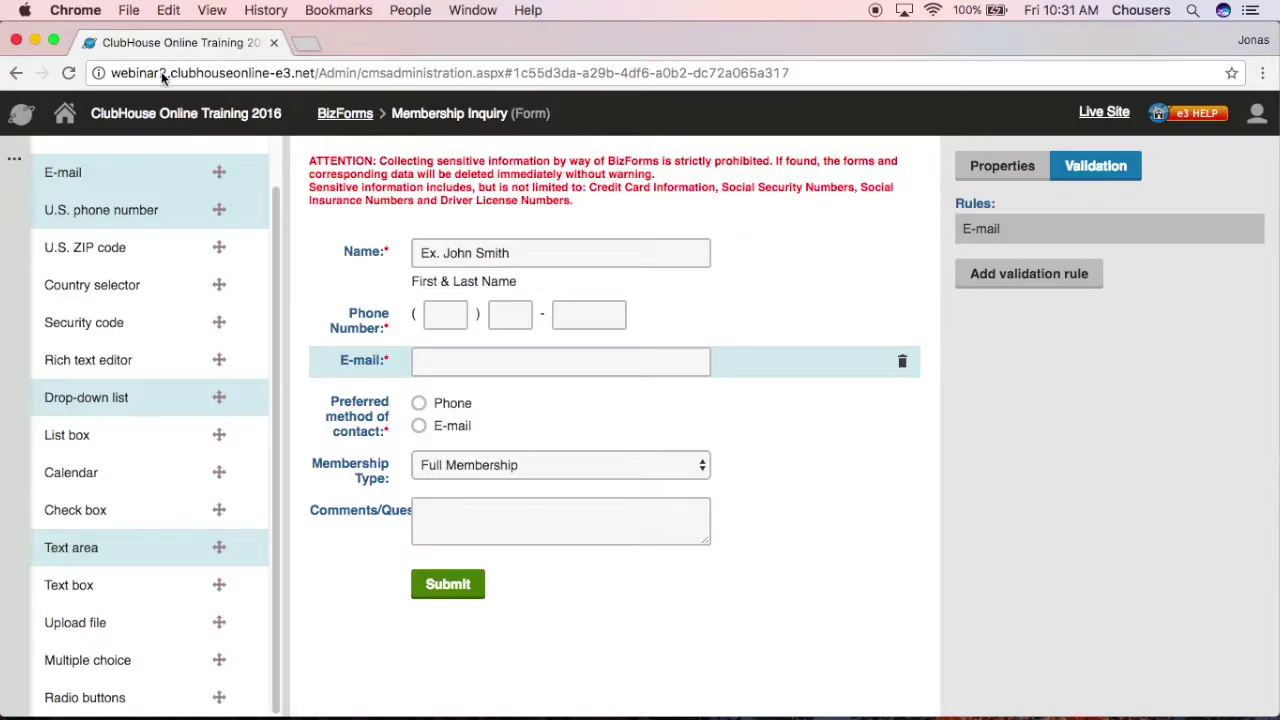
# Step: In the form's General settings, review the display name and the redirect-to-URL option
pyautogui.click(18, 166)
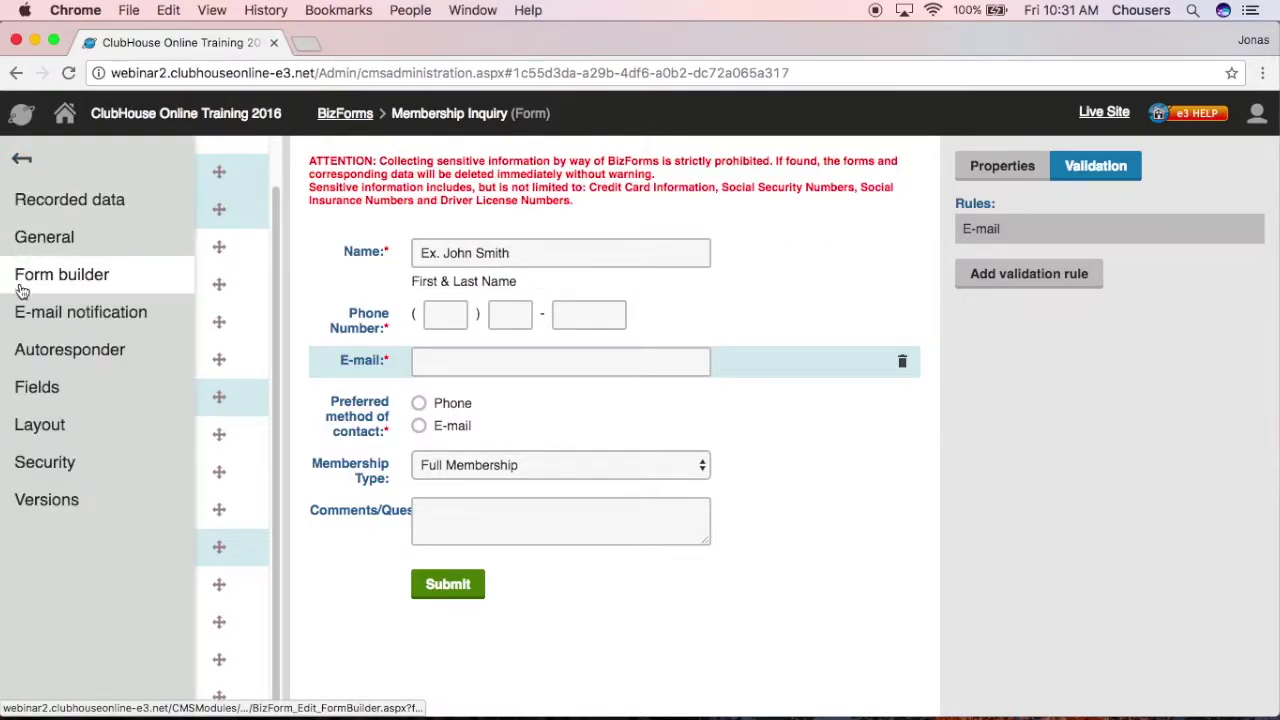
pyautogui.click(139, 244)
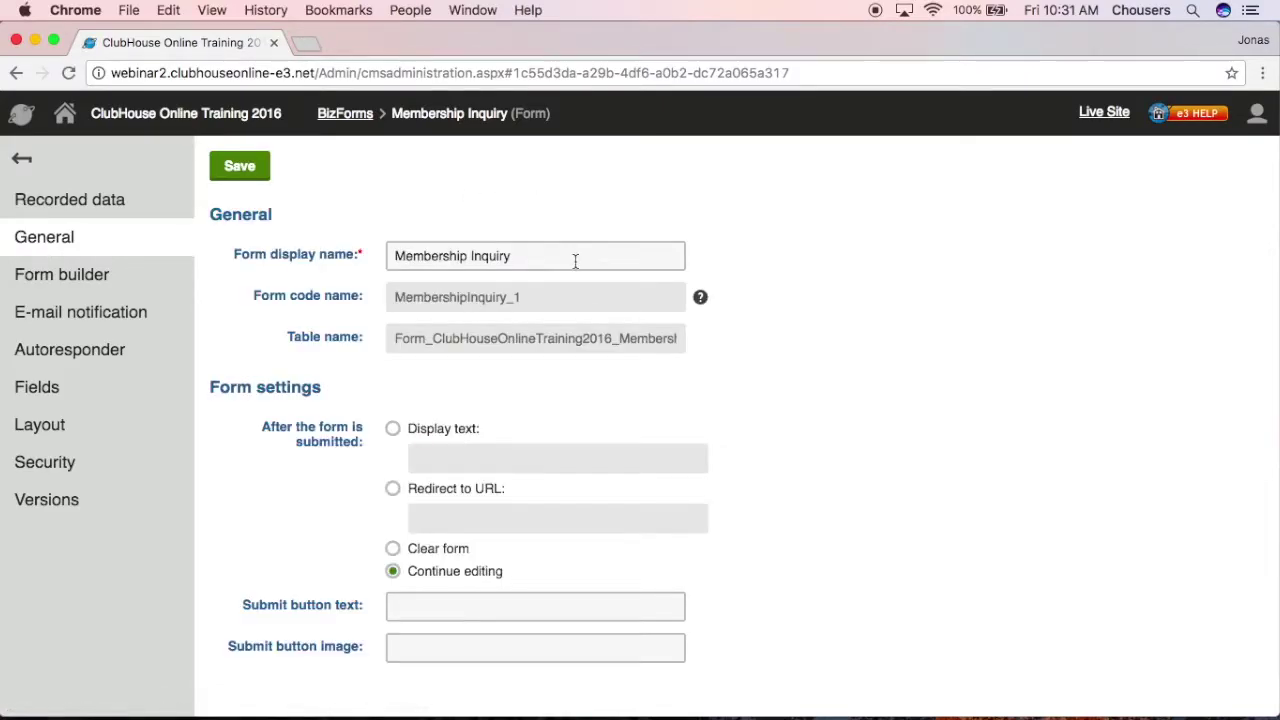
pyautogui.moveTo(575, 261); pyautogui.dragTo(369, 249)
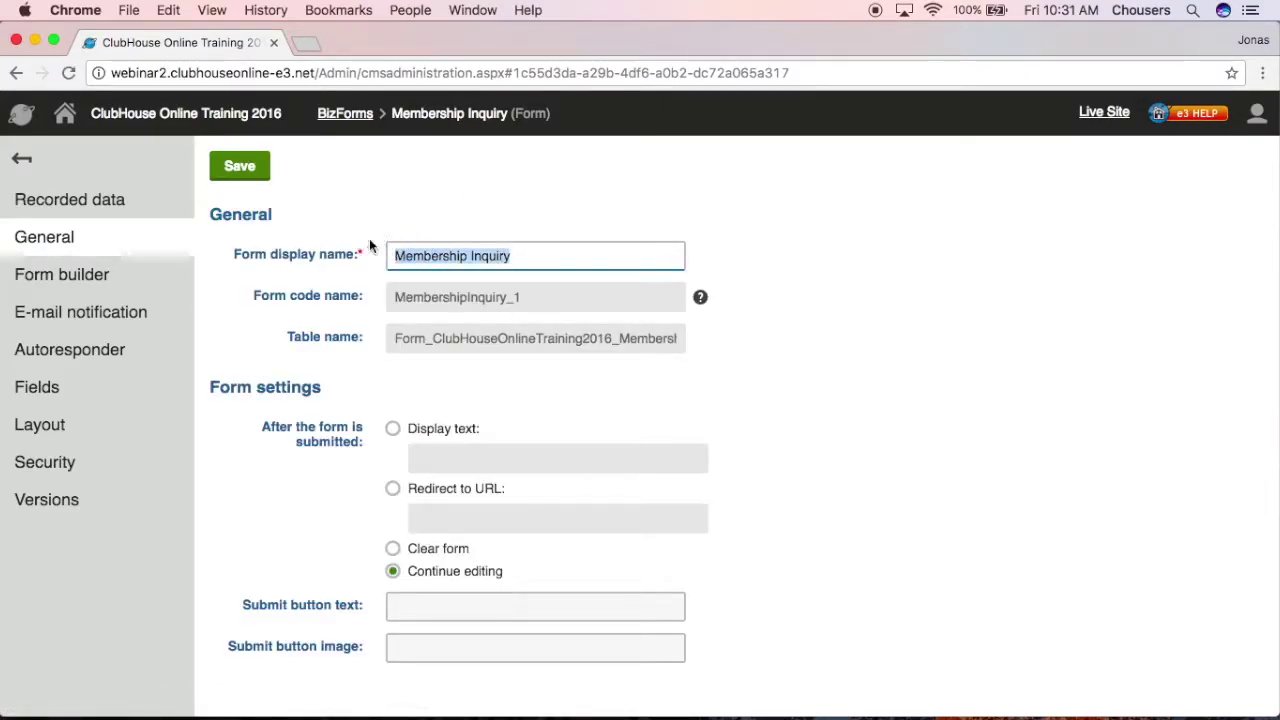
pyautogui.click(855, 310)
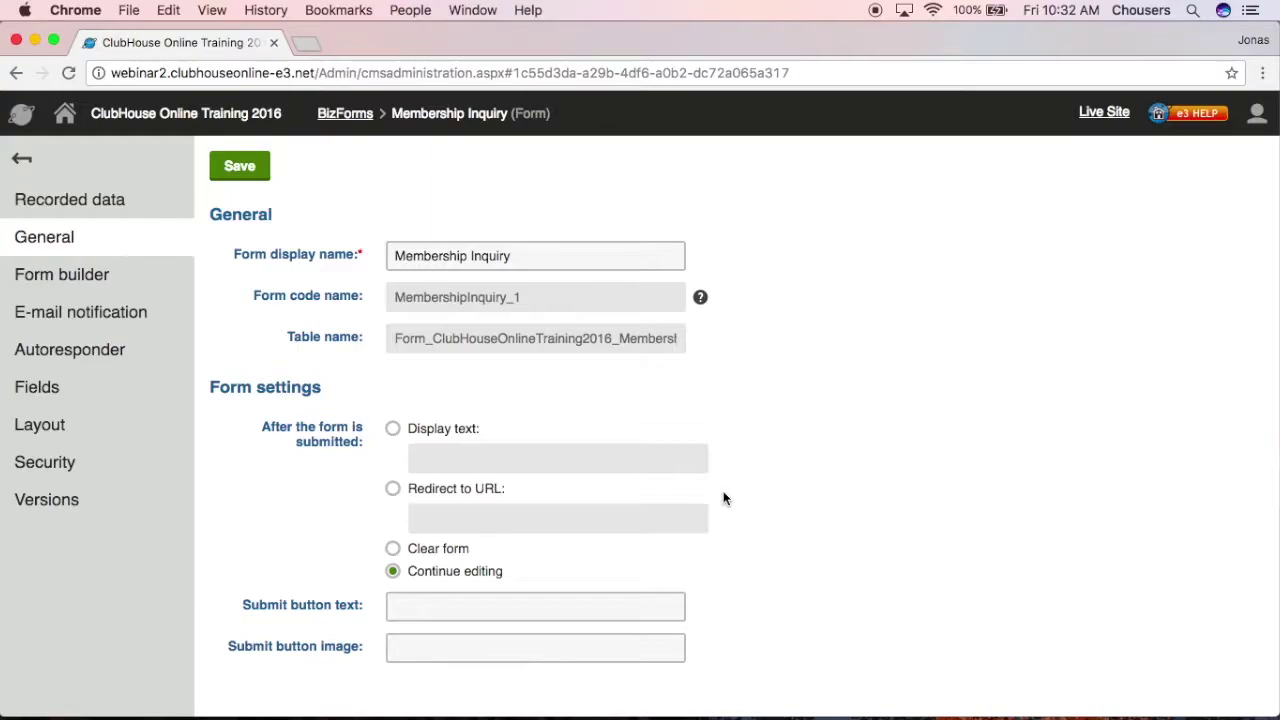
pyautogui.click(393, 488)
pyautogui.click(426, 512)
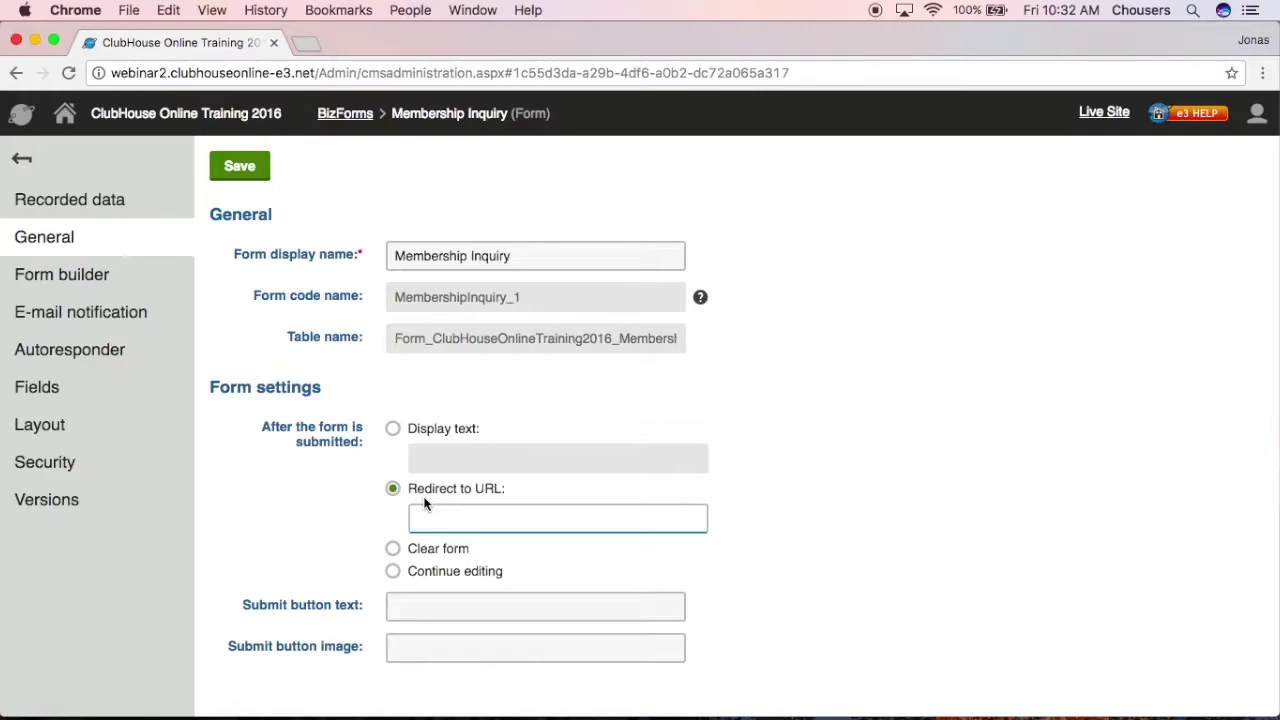
# Step: Show 'Thank you for submitting a membership inquiry!' after submission, save, and return to the dashboard
pyautogui.click(393, 430)
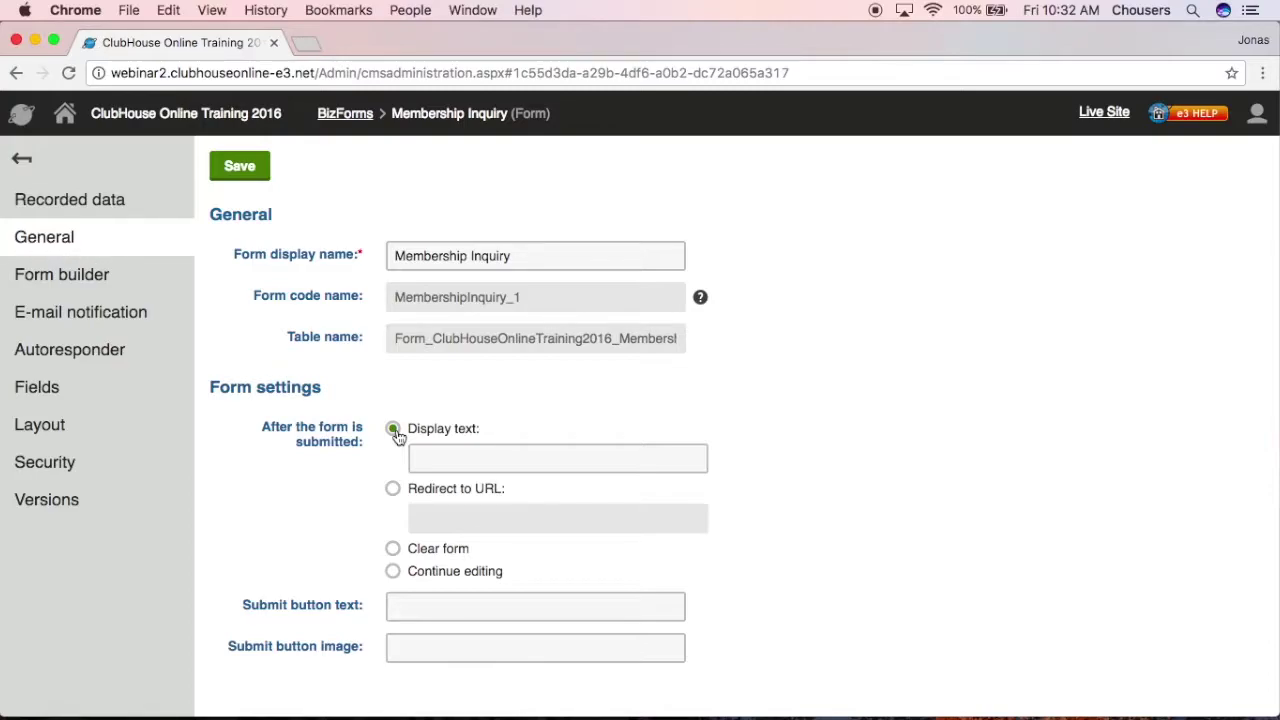
pyautogui.click(485, 449)
pyautogui.write('Thank you for submitting a membership inquiry!')
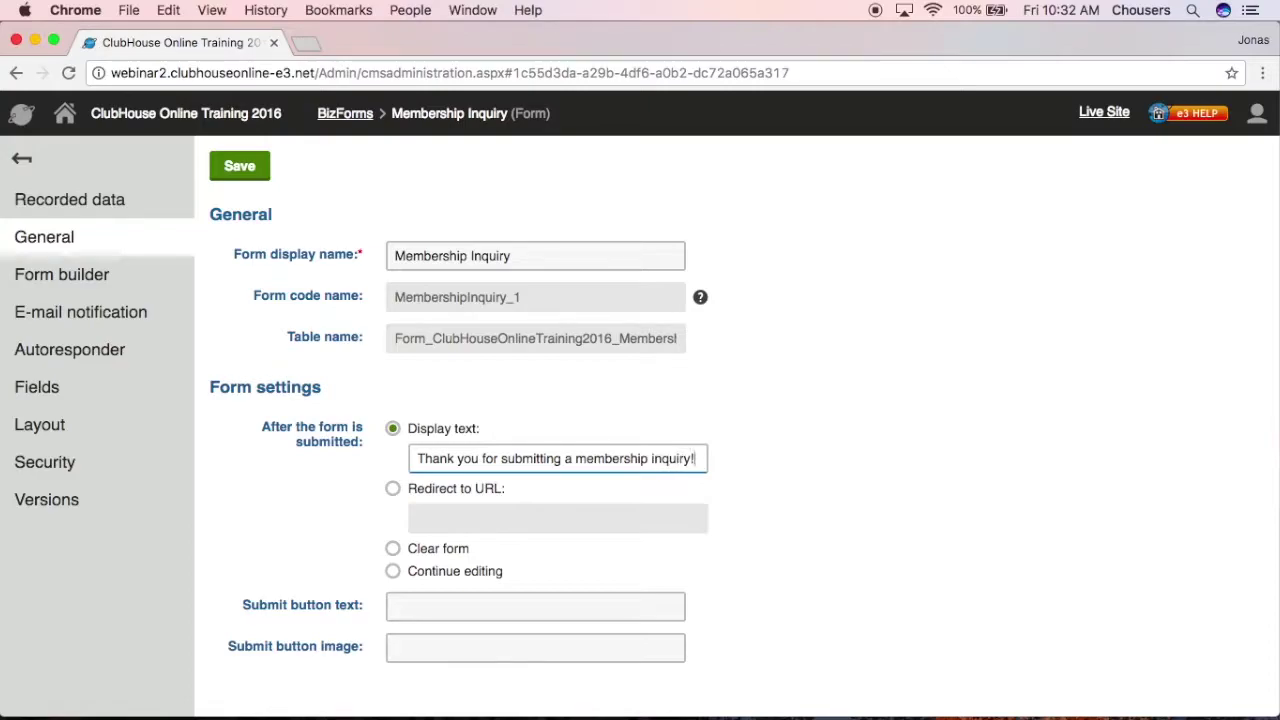
pyautogui.click(230, 170)
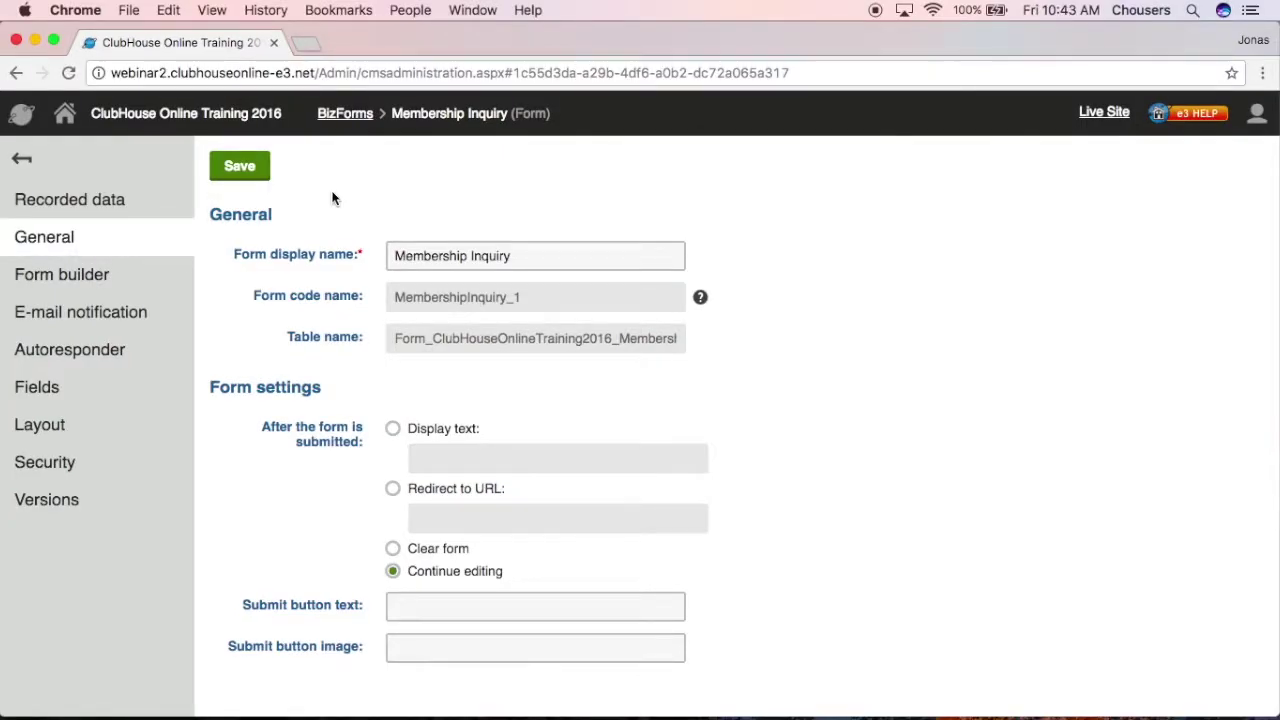
pyautogui.click(66, 117)
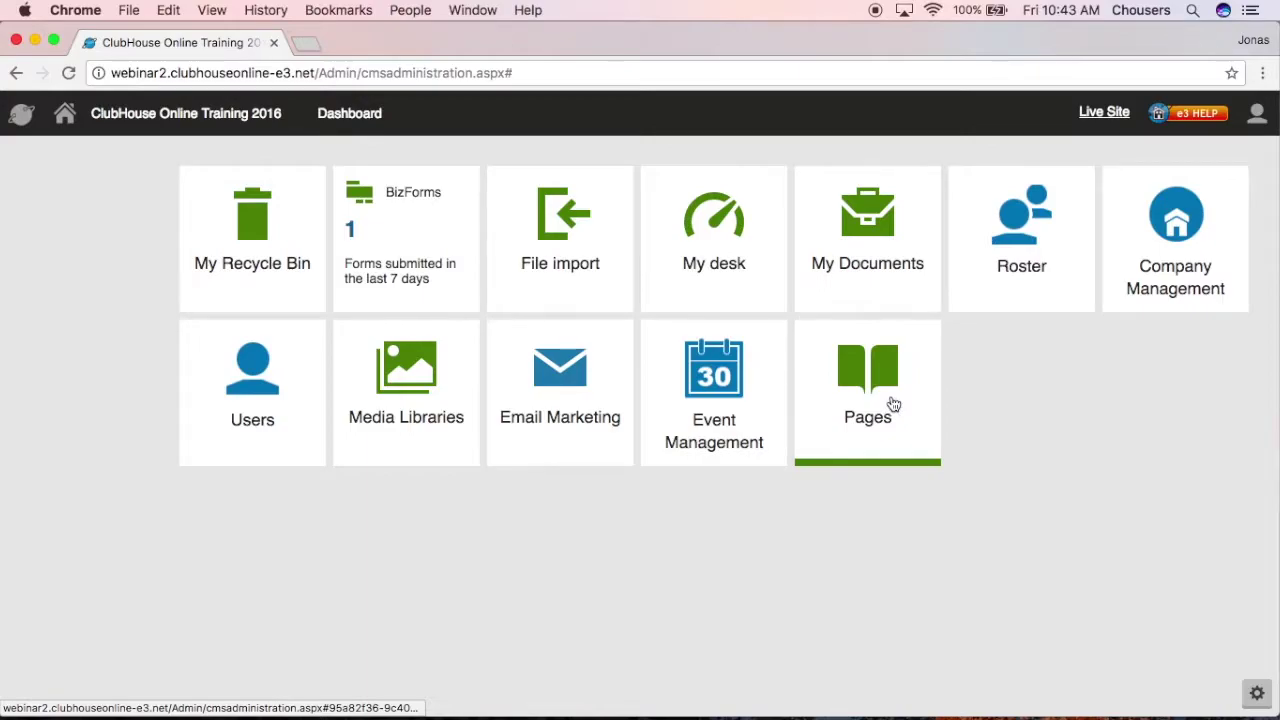
# Step: Open the Membership Inquiry page under Membership and place the caret in its empty content area
pyautogui.click(893, 404)
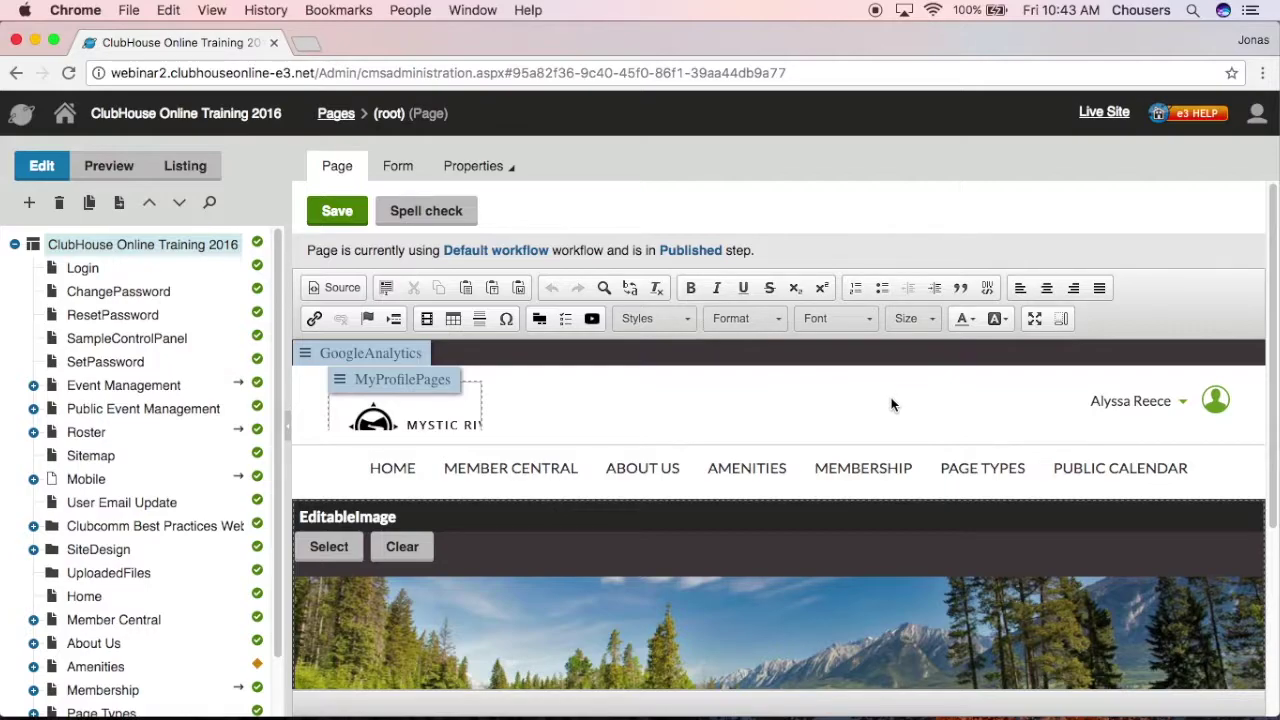
pyautogui.moveTo(277, 415); pyautogui.dragTo(277, 497)
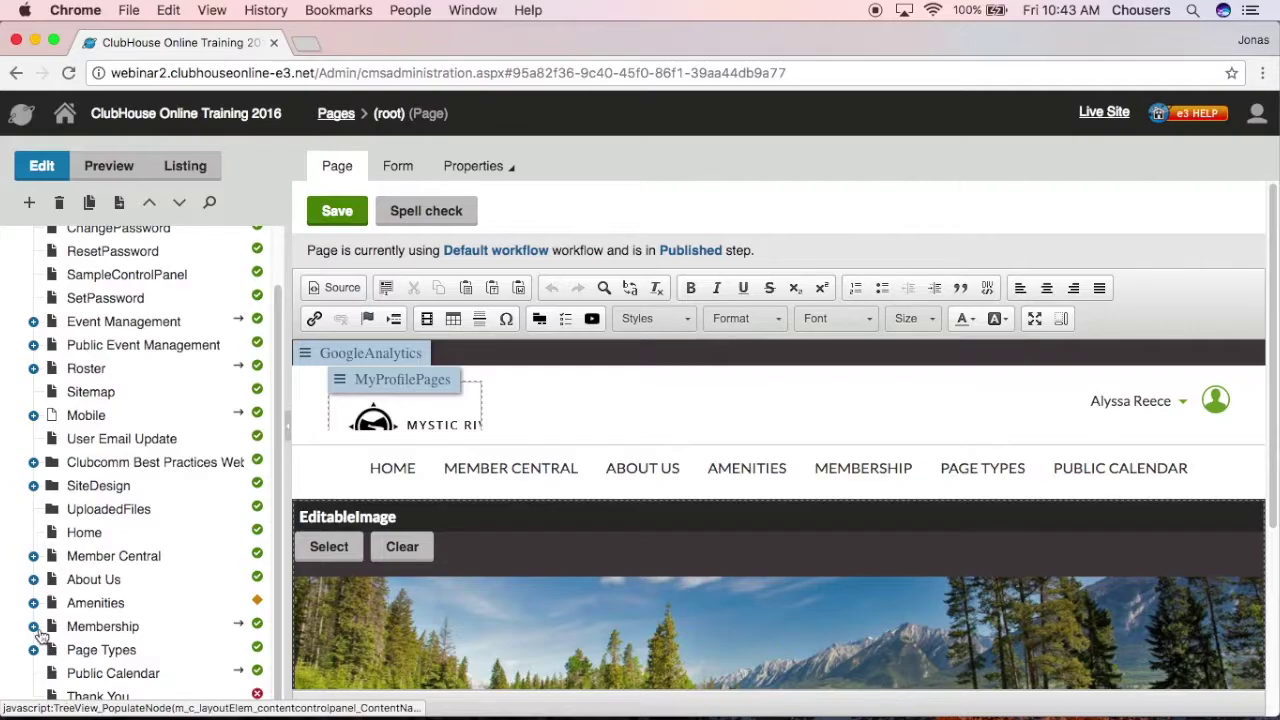
pyautogui.click(34, 627)
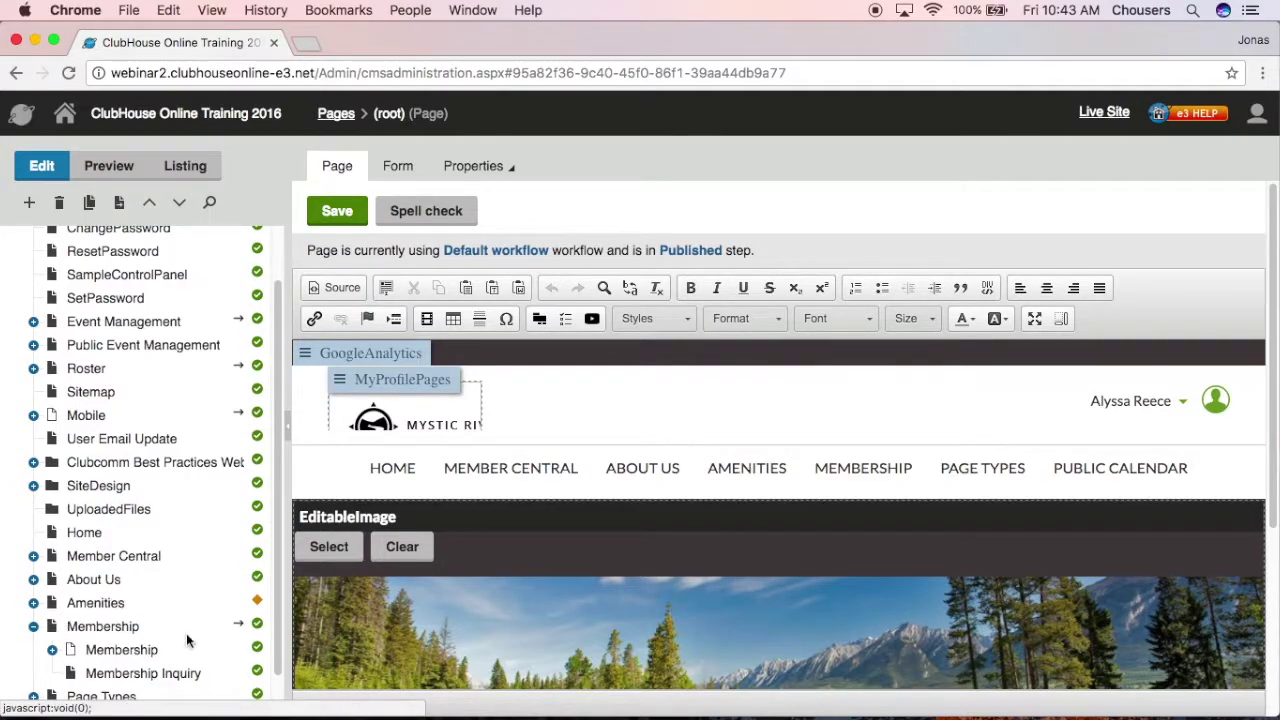
pyautogui.click(124, 674)
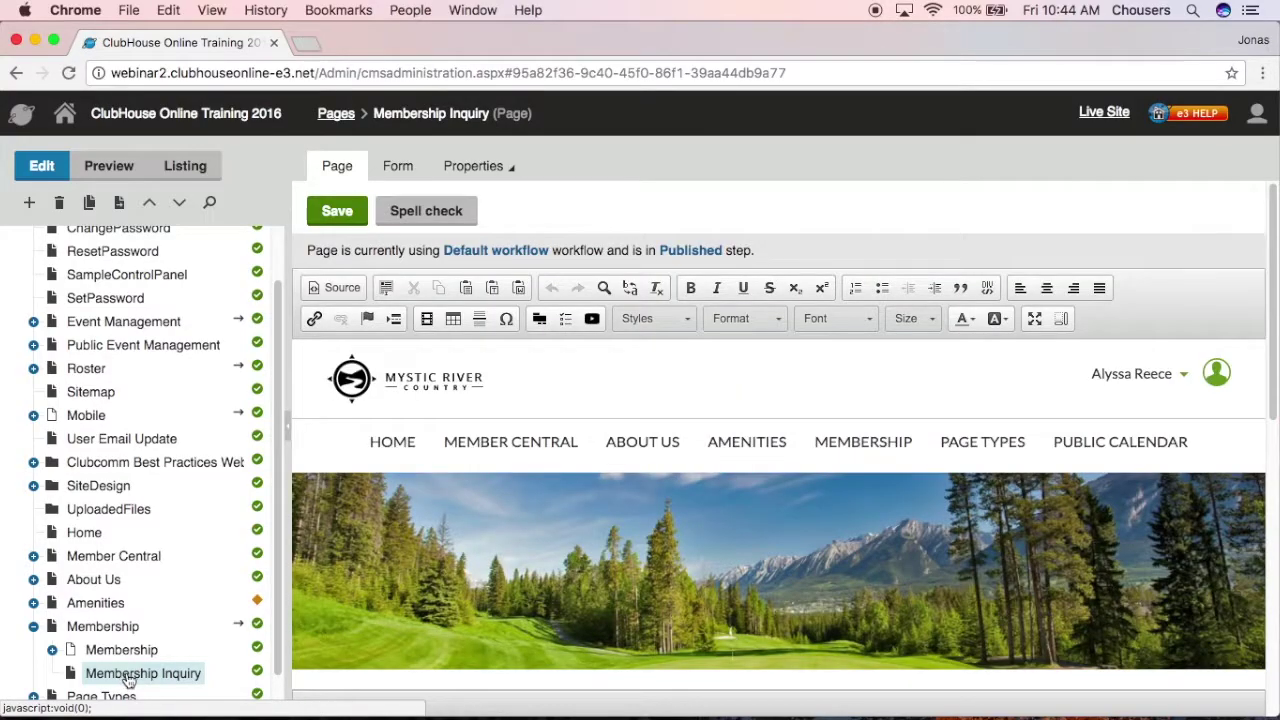
pyautogui.scroll(-2, 402, 624)
pyautogui.scroll(-5, 402, 624)
pyautogui.click(412, 603)
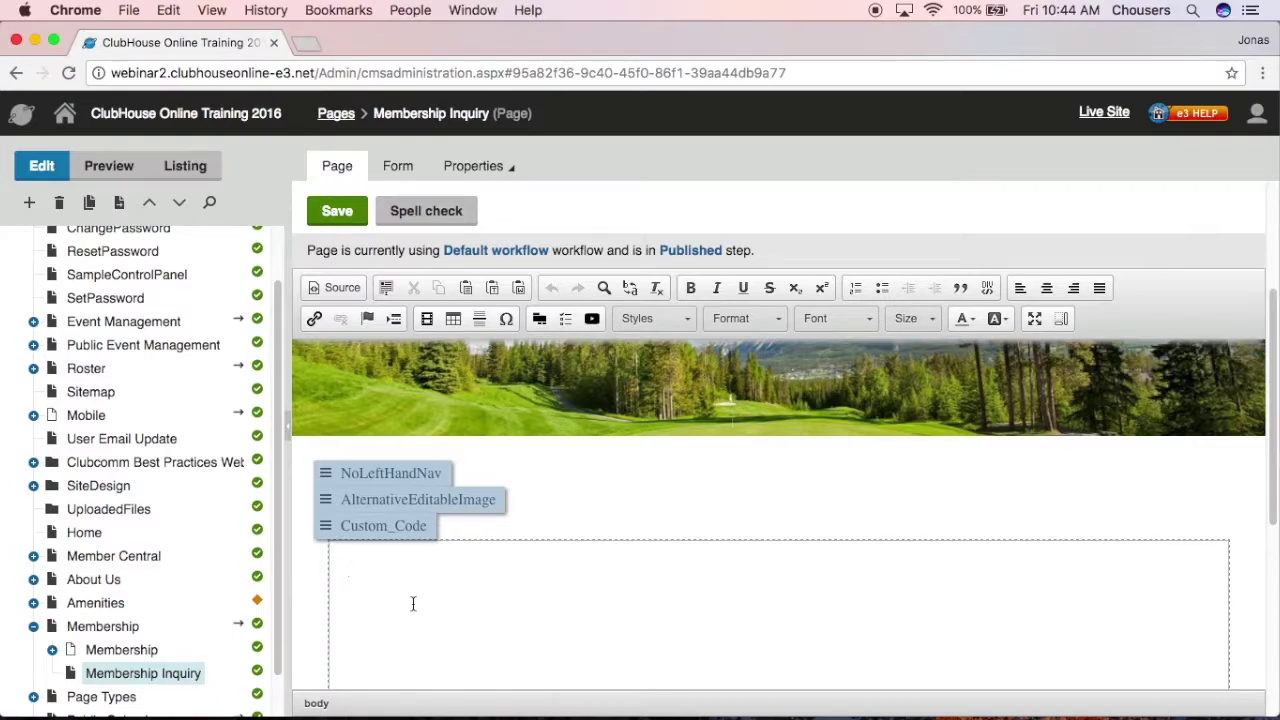
# Step: Type 'Membership Inquiry' as a Heading 1, followed by the line 'Please complete the following form'
pyautogui.write('Membership Inquiry')
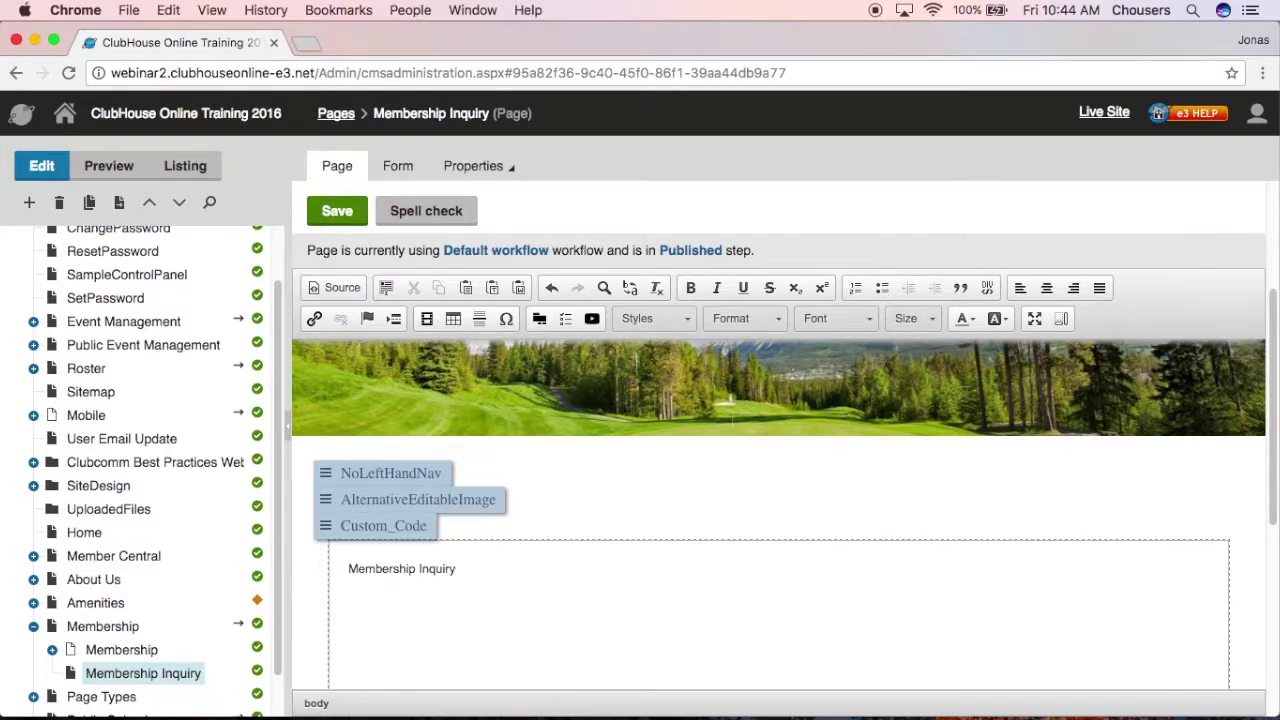
pyautogui.moveTo(458, 569); pyautogui.dragTo(347, 559)
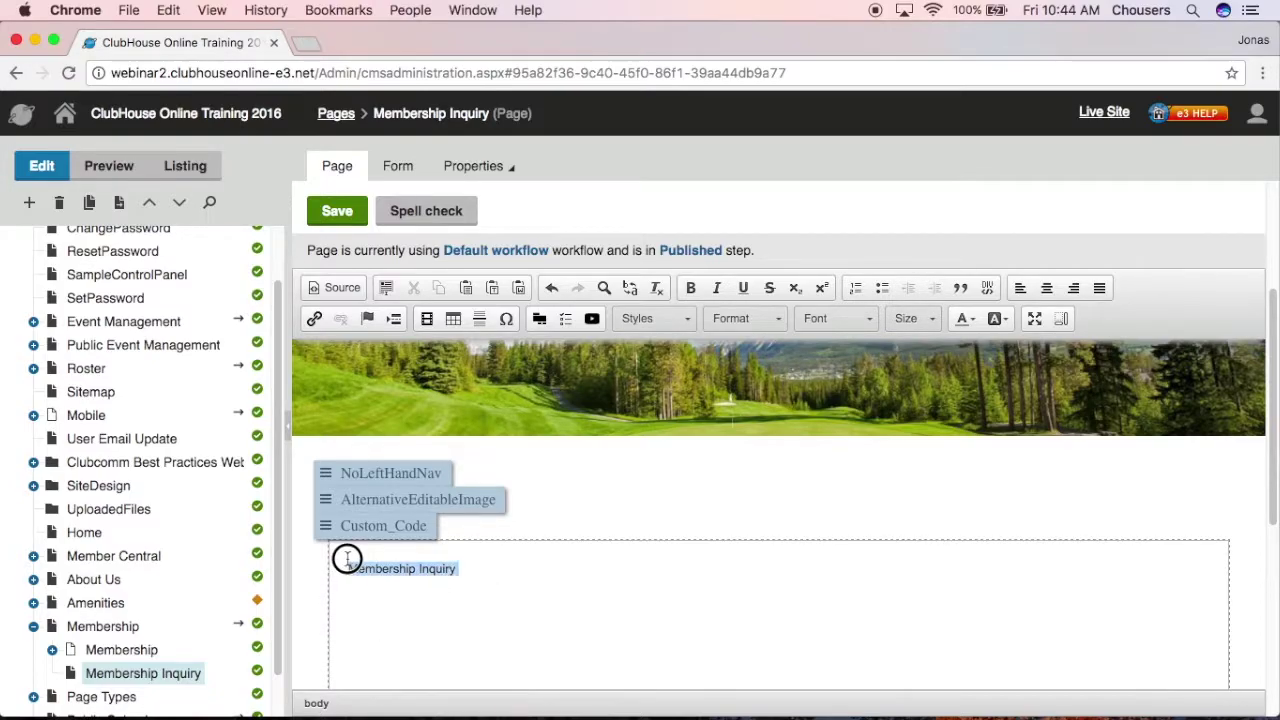
pyautogui.click(745, 318)
pyautogui.click(751, 391)
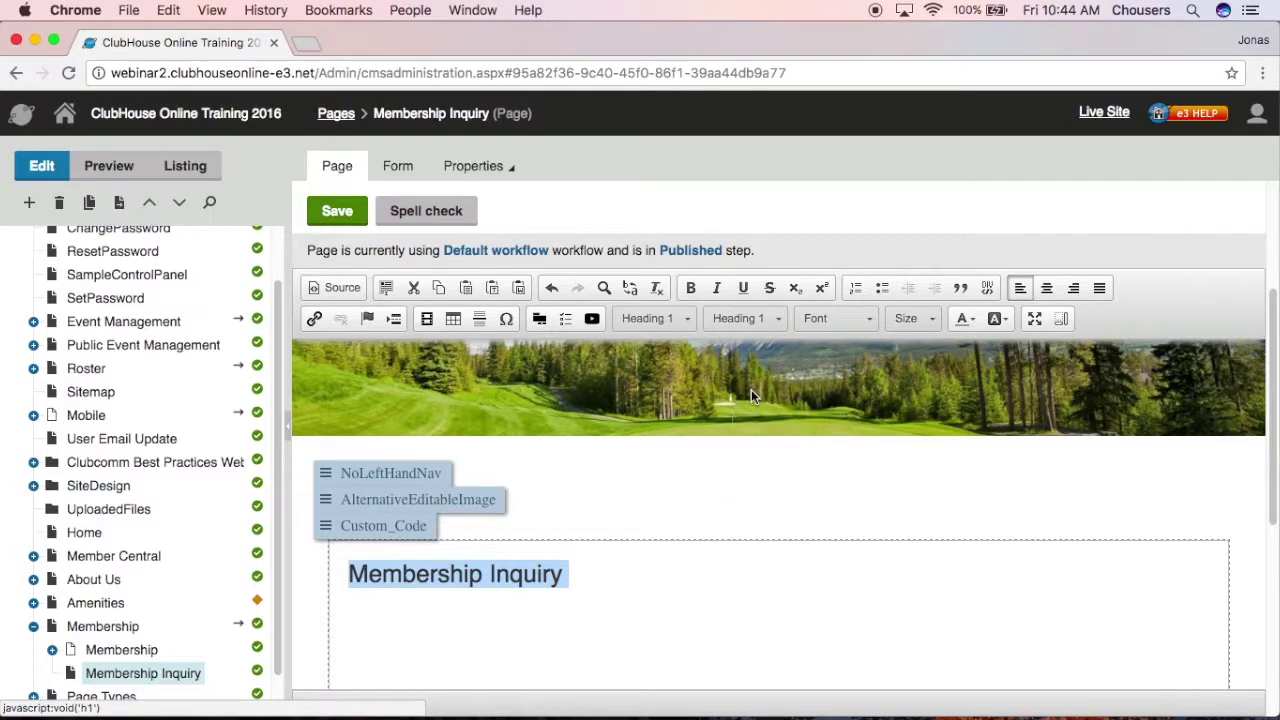
pyautogui.click(389, 634)
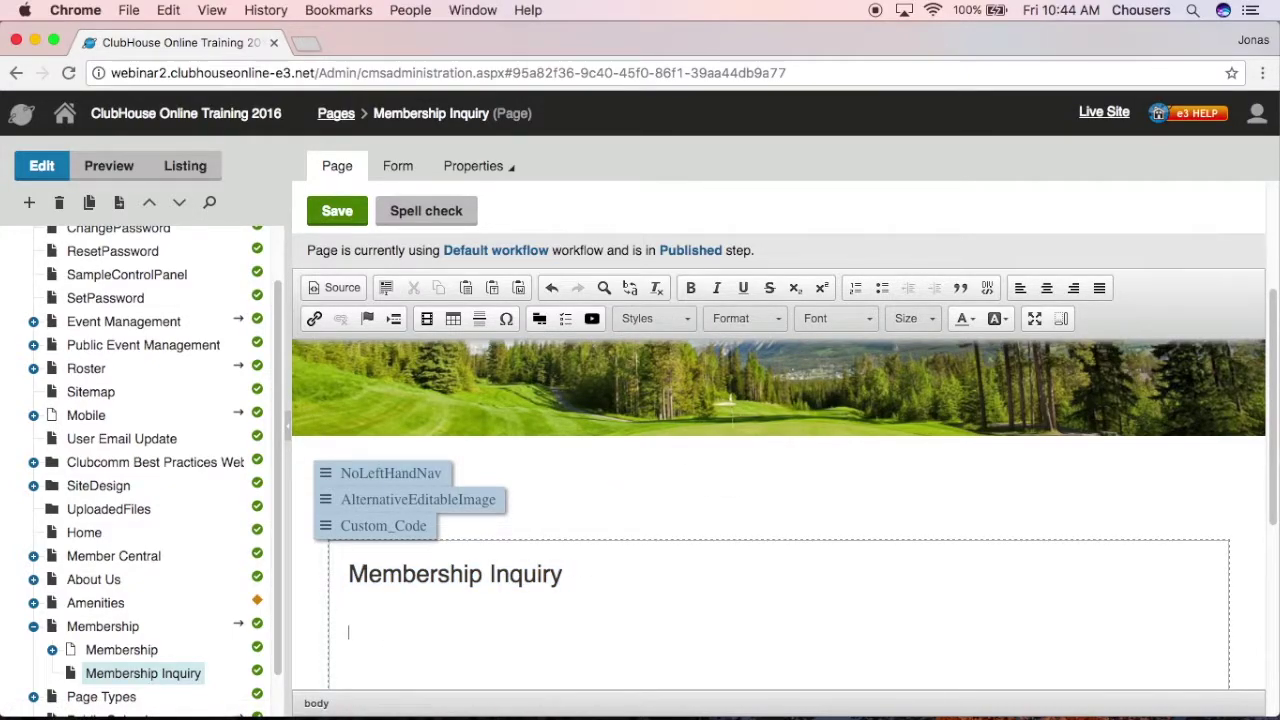
pyautogui.write('Please complete the following form')
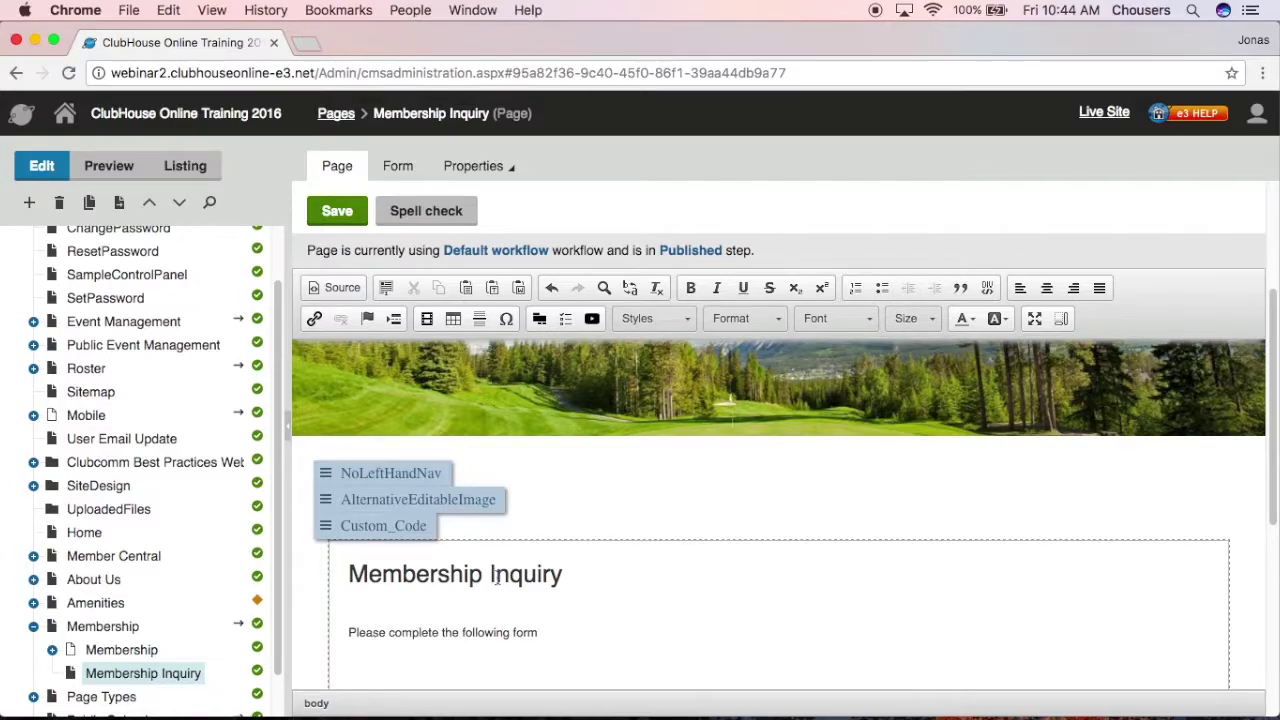
# Step: Insert an On-line form widget that embeds the Membership Inquiry form
pyautogui.click(537, 320)
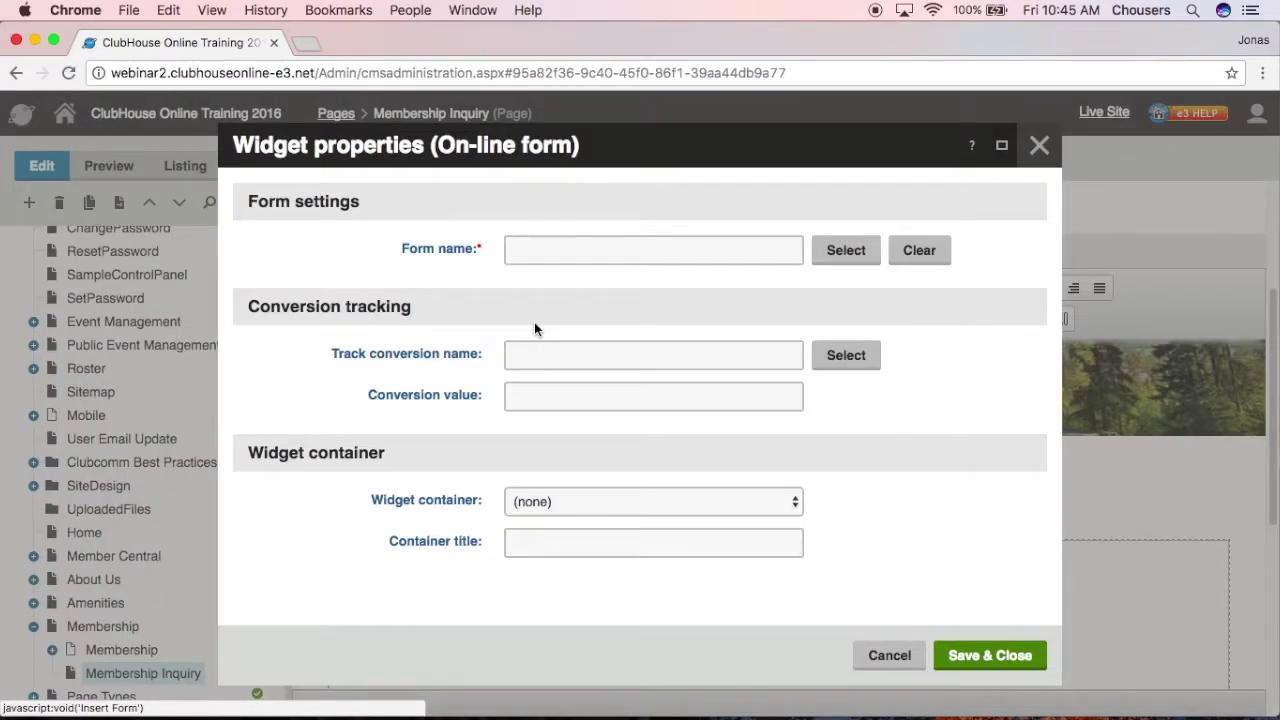
pyautogui.click(843, 260)
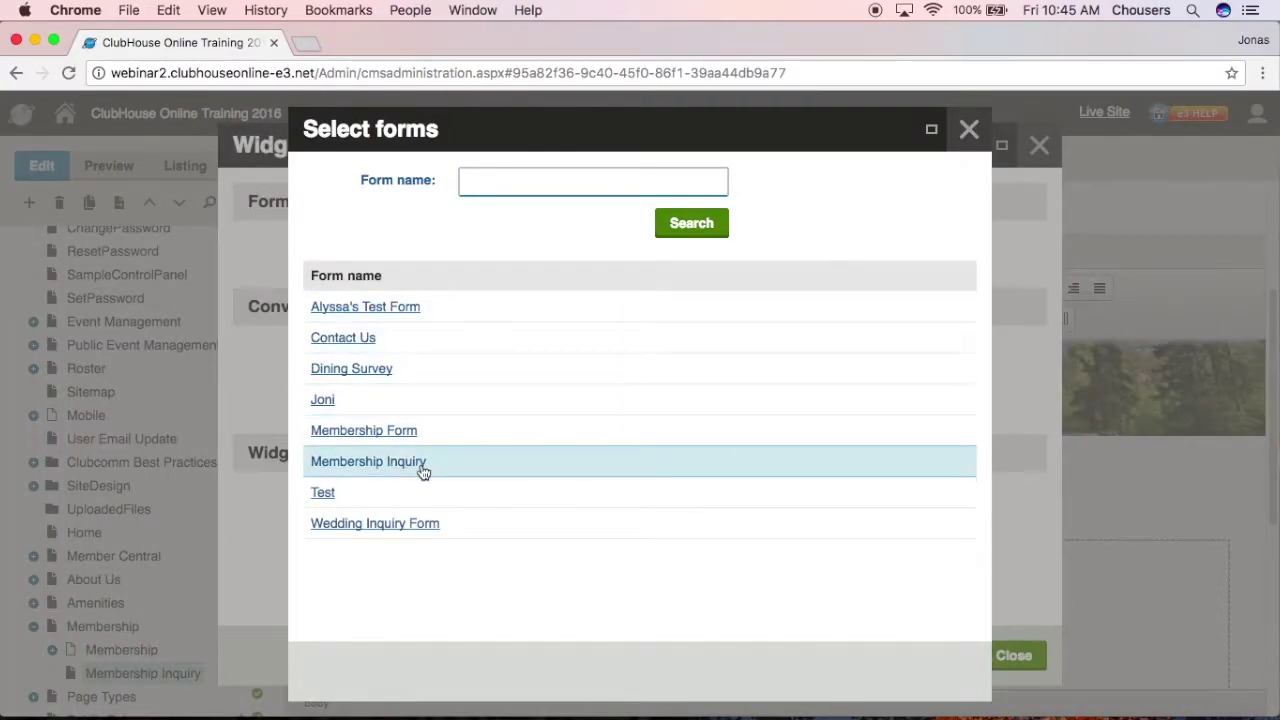
pyautogui.click(424, 466)
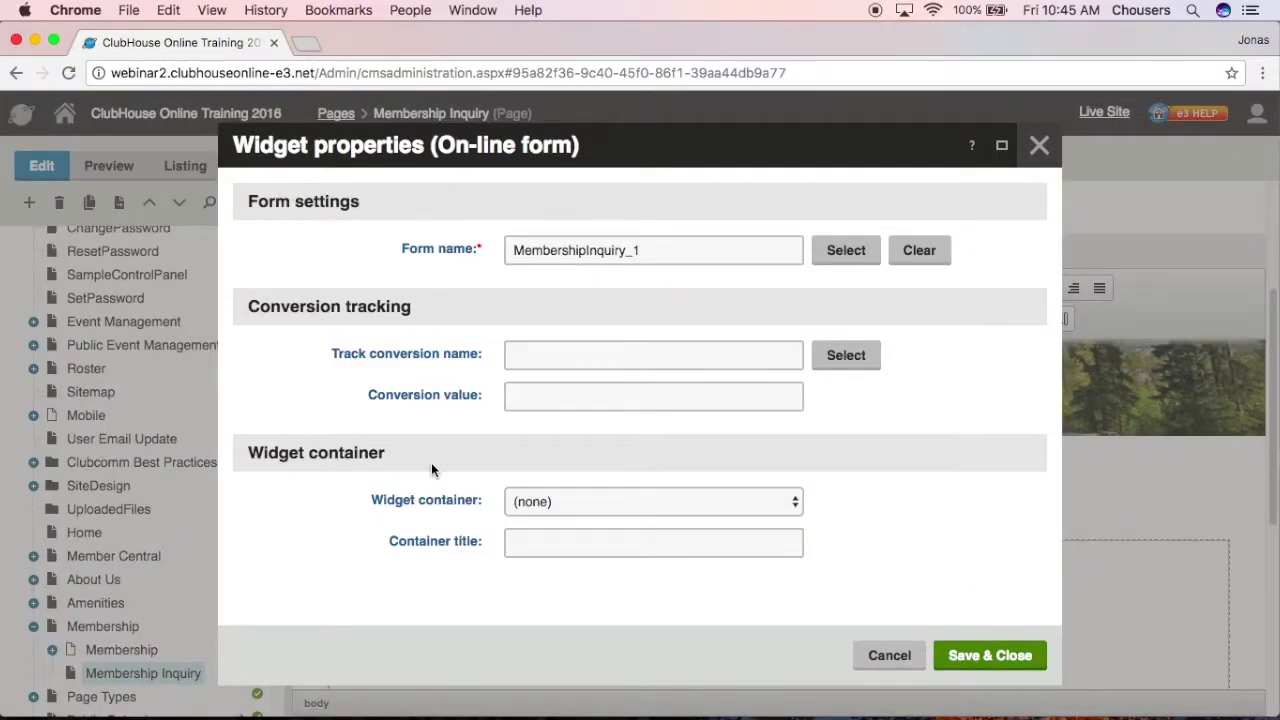
pyautogui.click(958, 654)
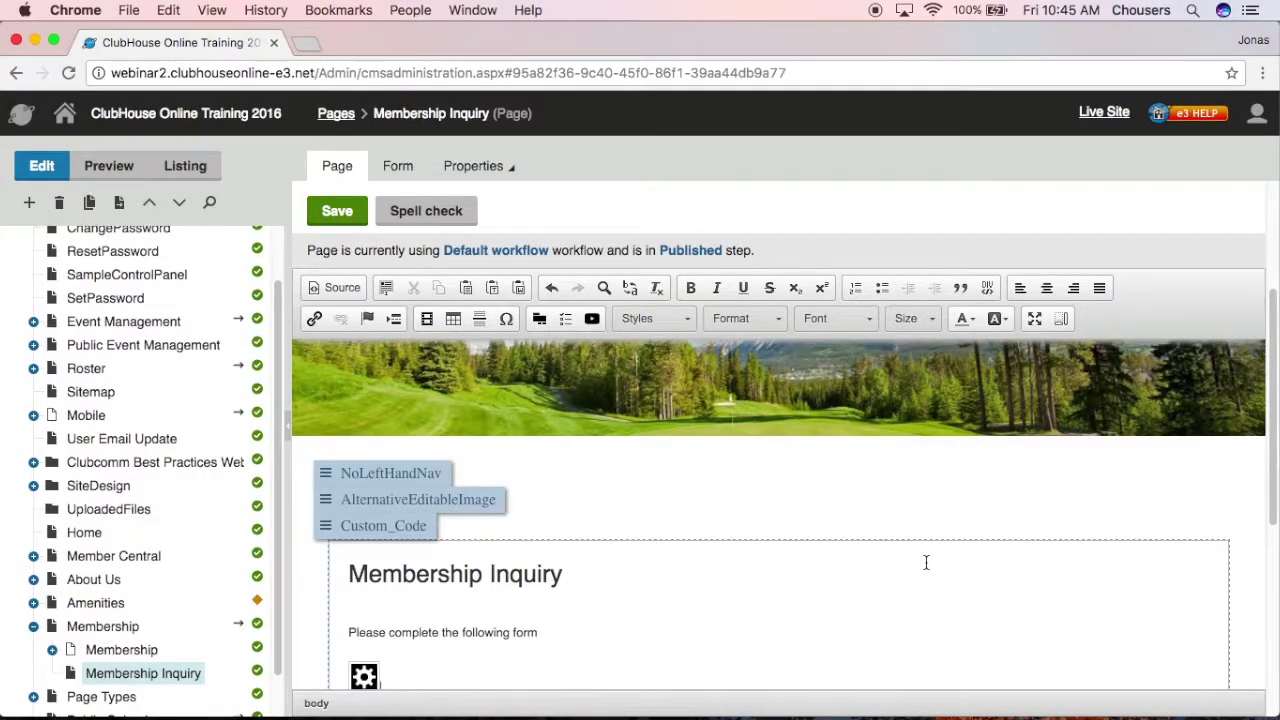
pyautogui.scroll(-1, 926, 561)
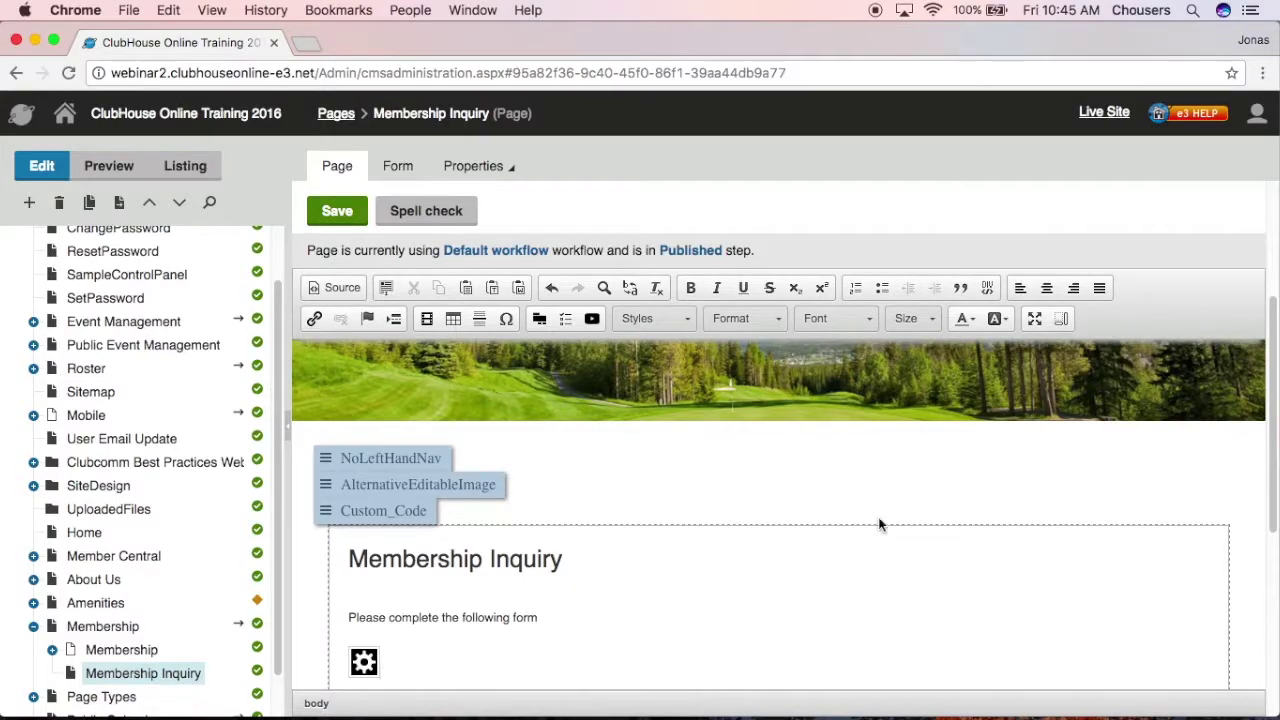
# Step: Save the page, check the form in Preview, then publish Membership Inquiry
pyautogui.click(337, 212)
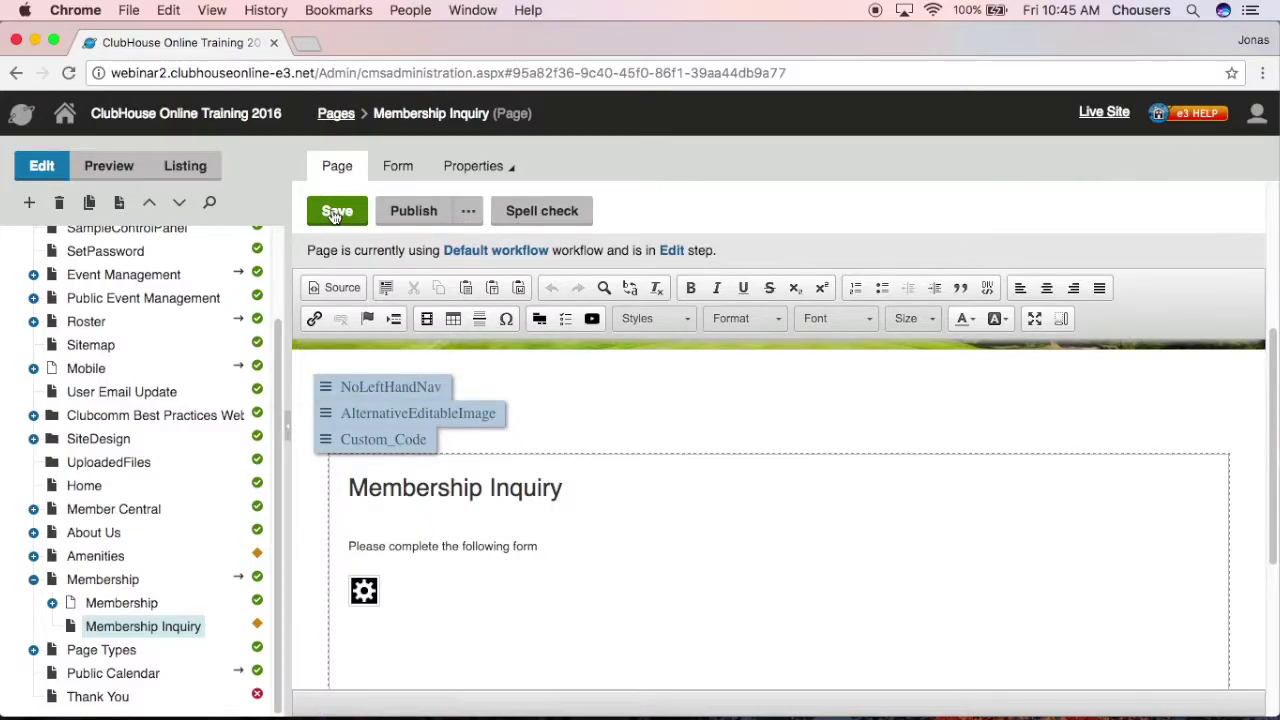
pyautogui.click(128, 168)
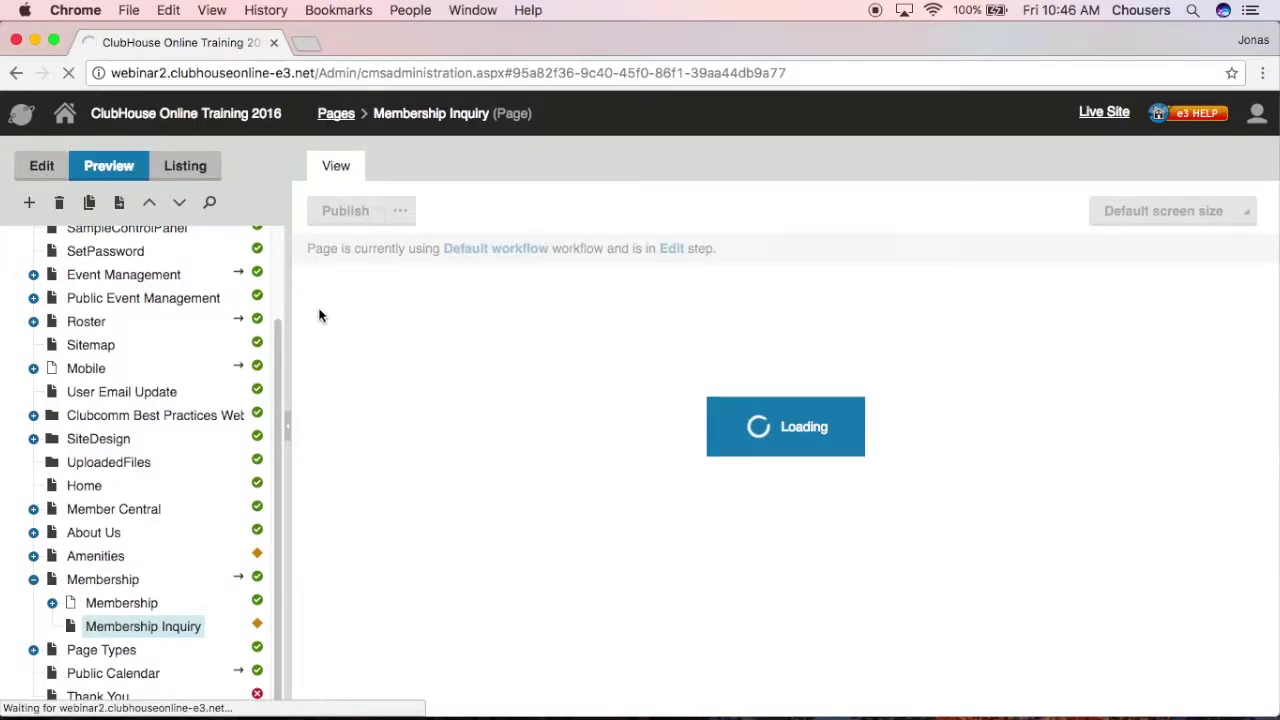
pyautogui.scroll(-3, 312, 335)
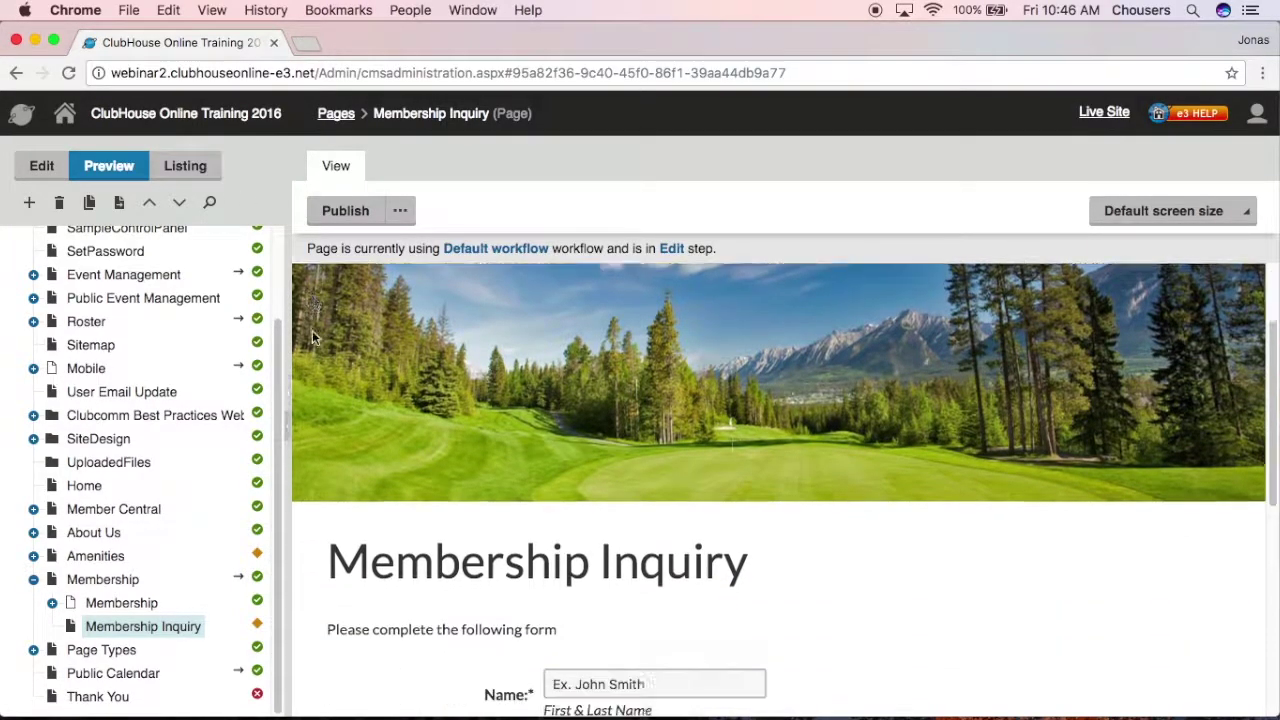
pyautogui.scroll(-5, 312, 337)
pyautogui.scroll(-1, 311, 338)
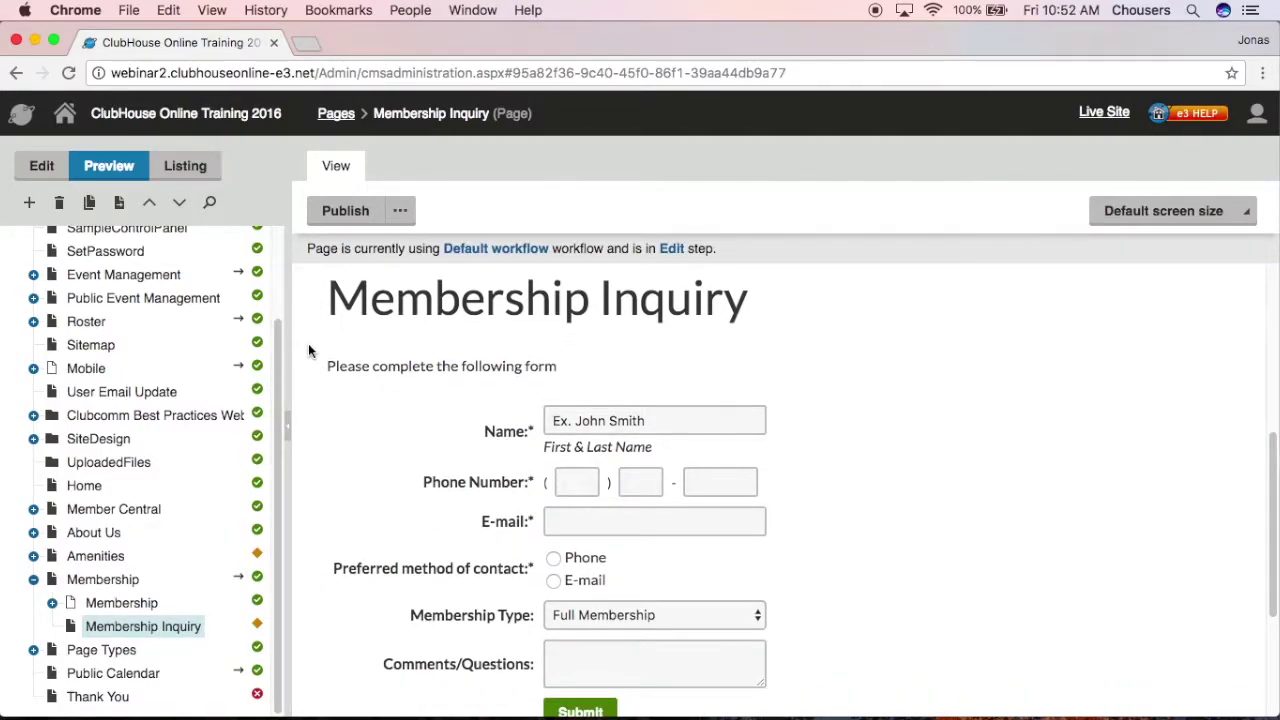
pyautogui.click(355, 215)
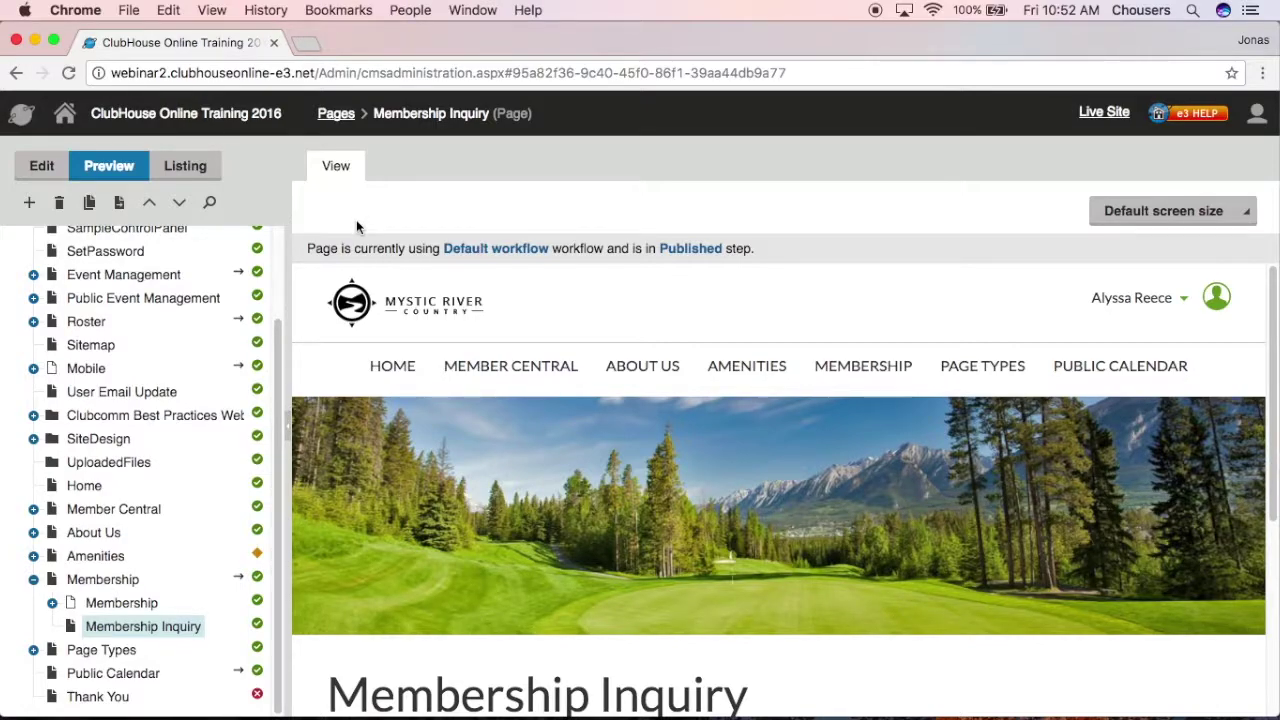
# Step: Open the live club site and go from the home page to the Membership Inquiry form
pyautogui.click(1104, 114)
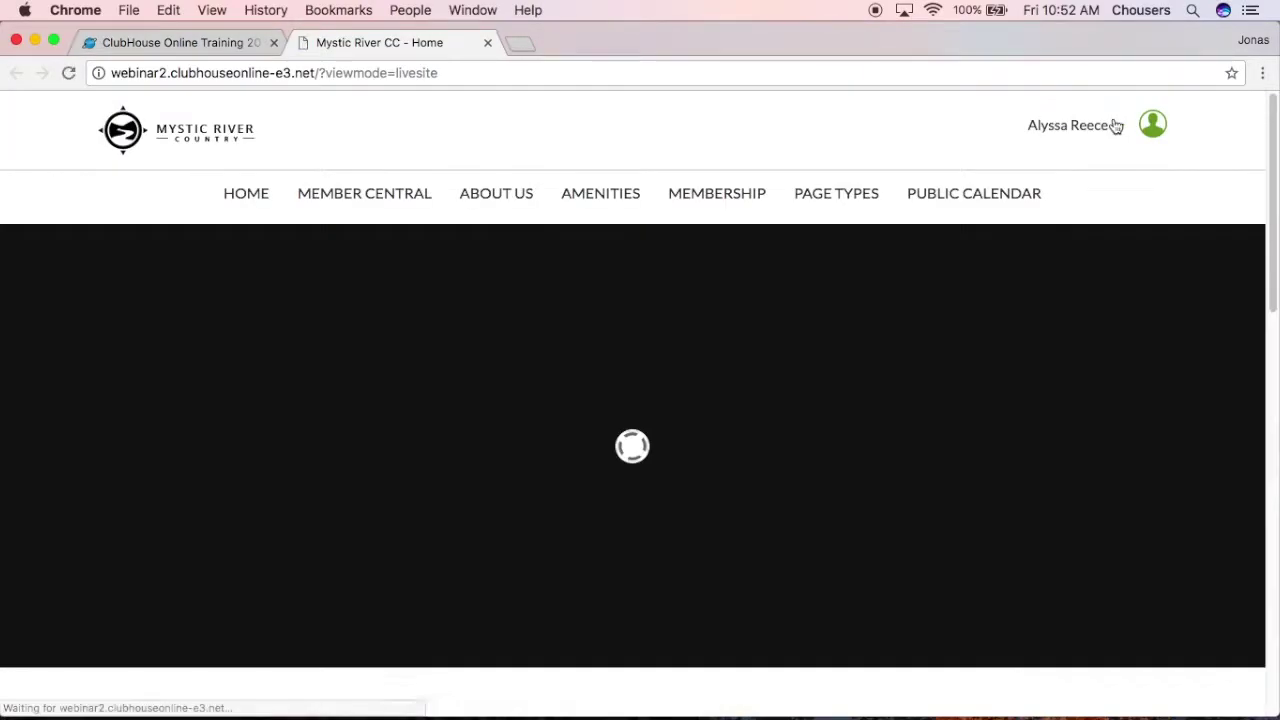
pyautogui.scroll(-6, 1123, 236)
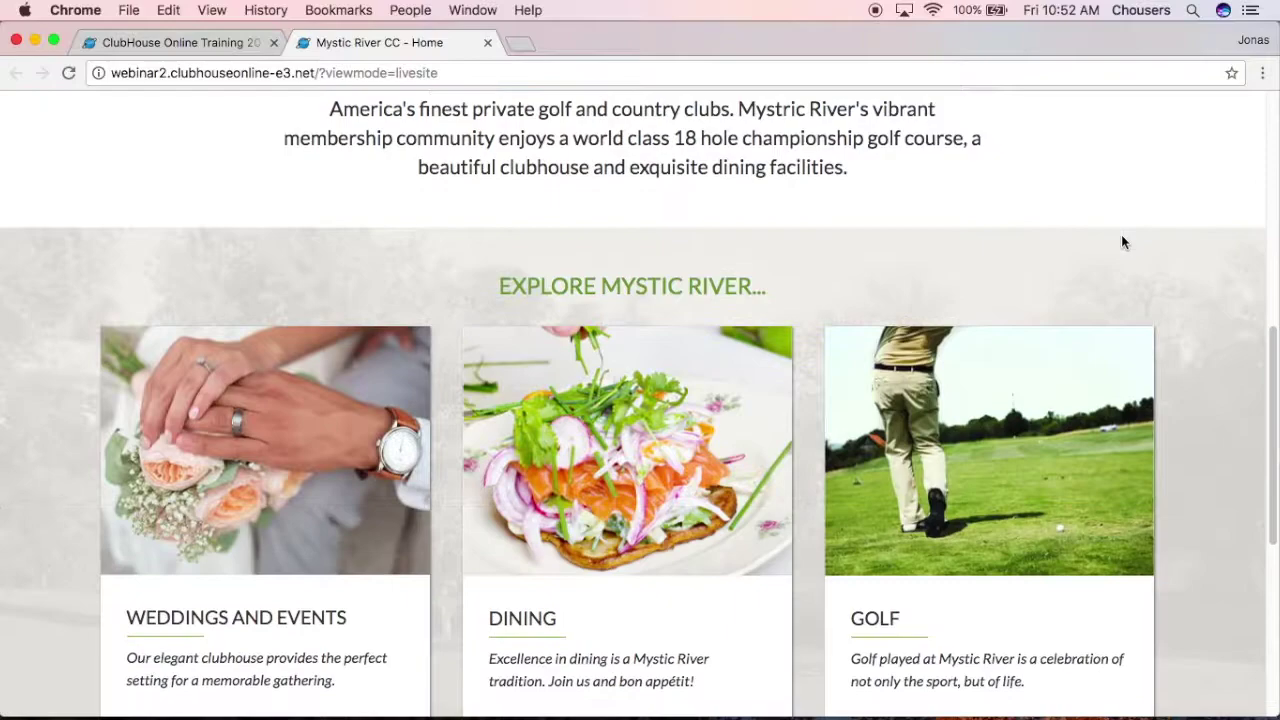
pyautogui.scroll(-5, 1121, 242)
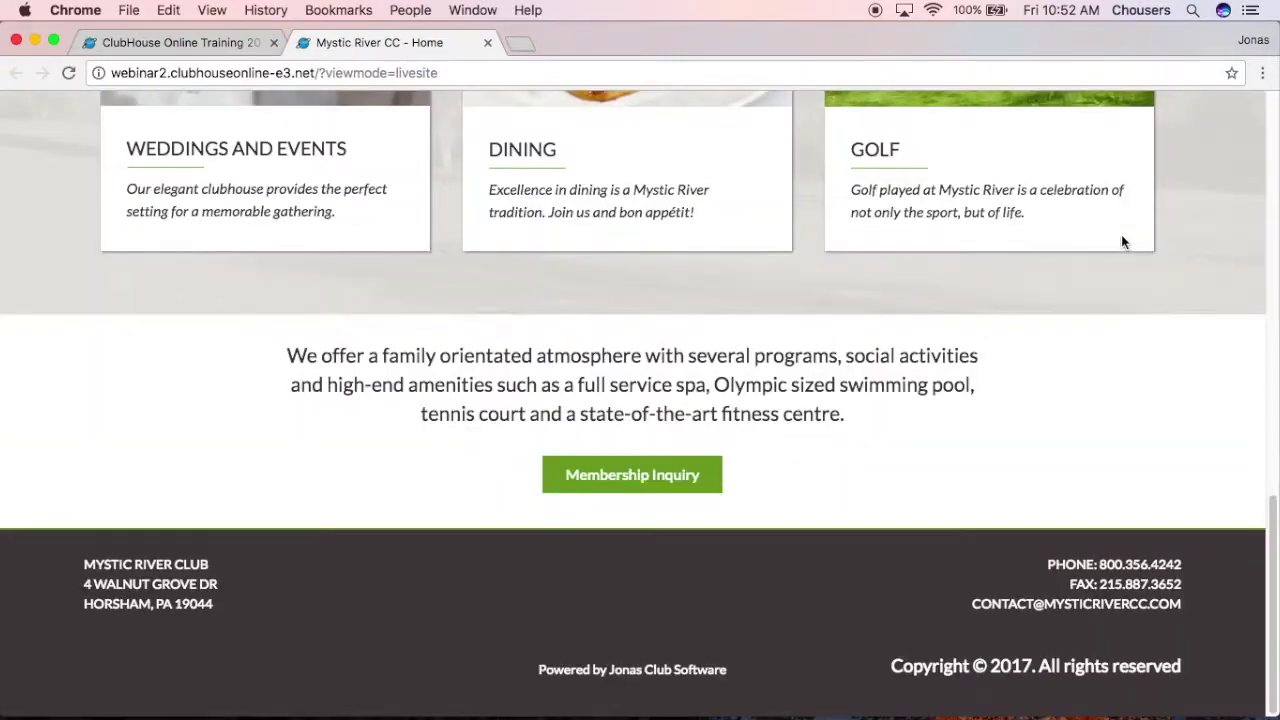
pyautogui.click(633, 487)
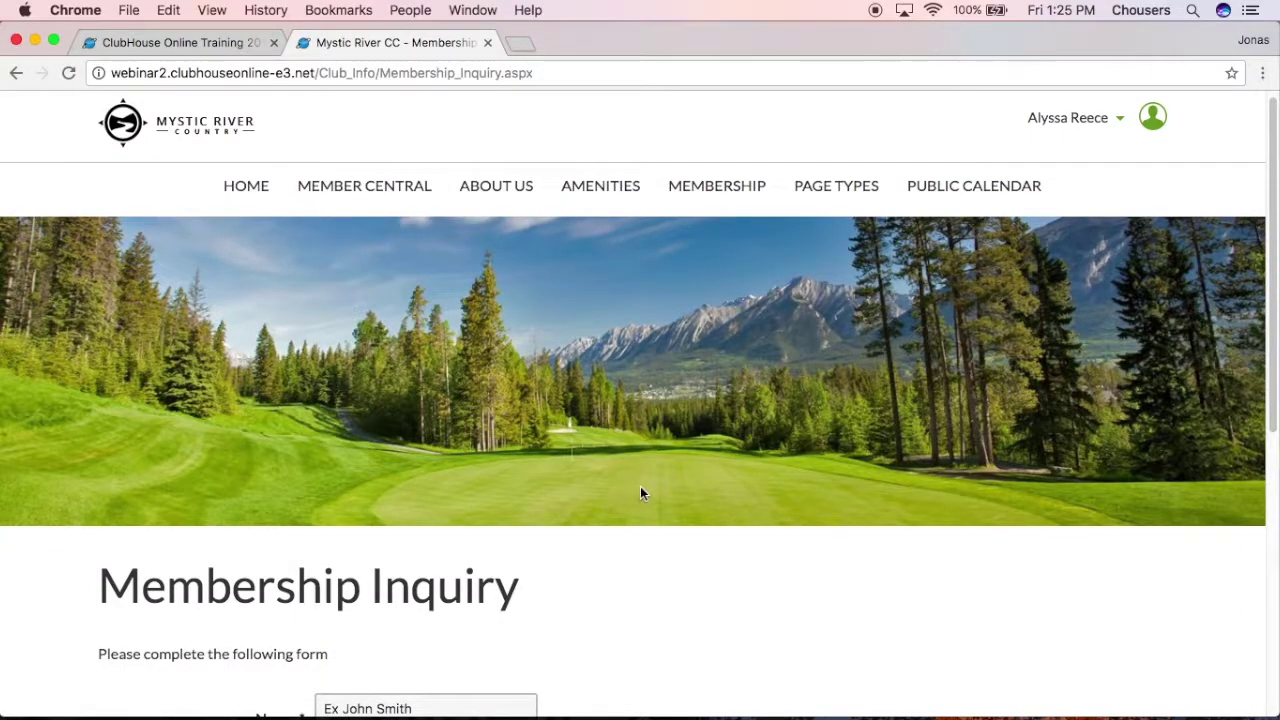
pyautogui.scroll(-1, 641, 489)
pyautogui.scroll(-5, 676, 515)
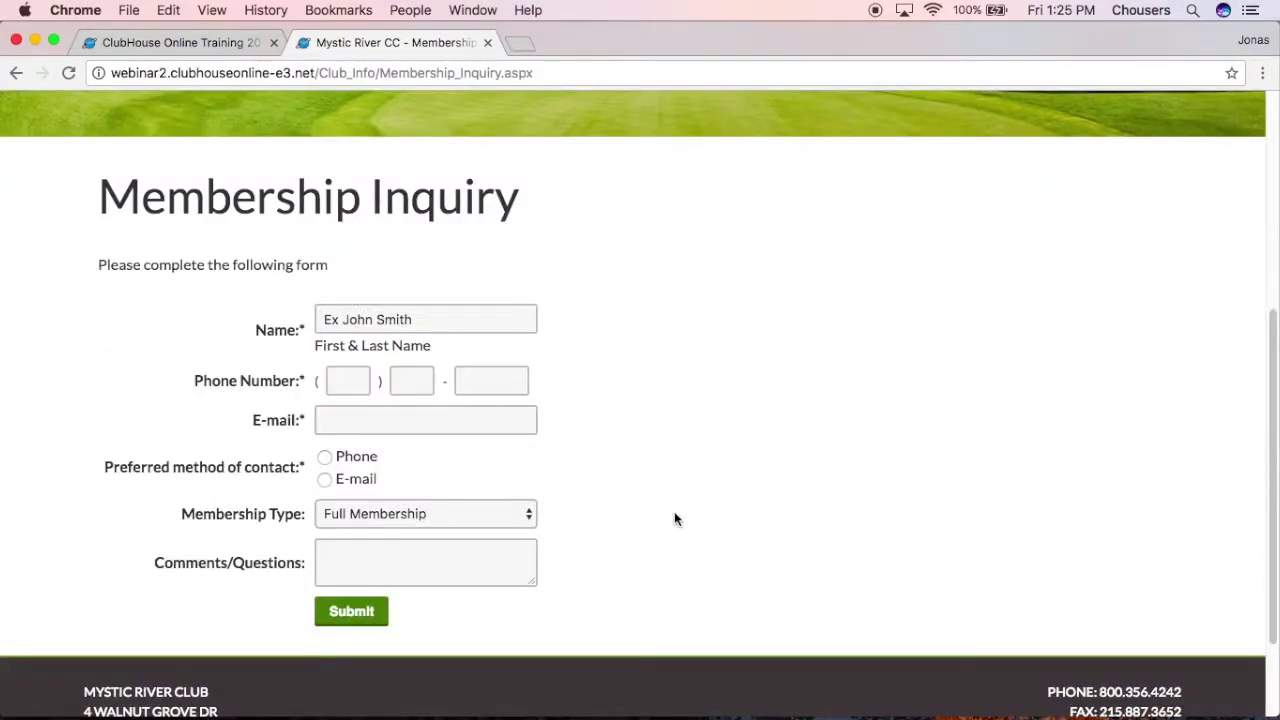
# Step: Fill in the Name, three-part Phone Number and E-mail fields with the inquirer's contact details
pyautogui.moveTo(434, 320); pyautogui.dragTo(310, 319)
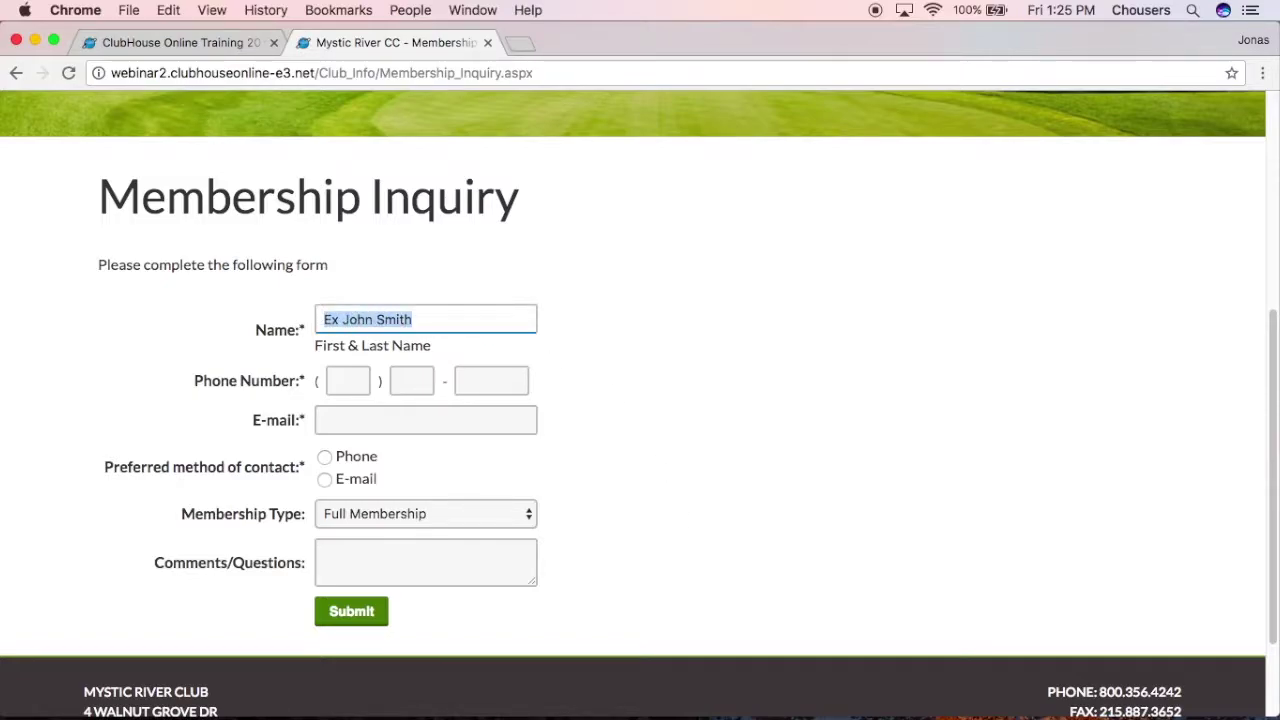
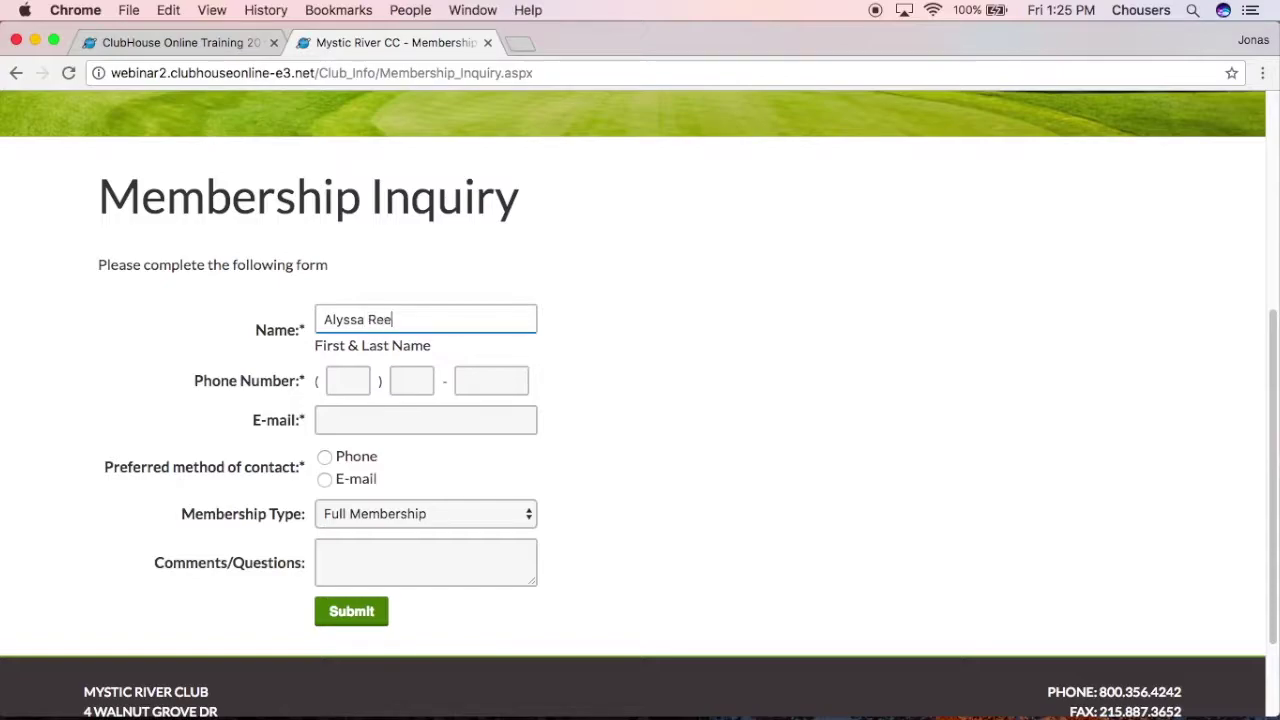
pyautogui.click(359, 385)
pyautogui.write('123')
pyautogui.click(408, 381)
pyautogui.write('456')
pyautogui.click(473, 379)
pyautogui.write('7899')
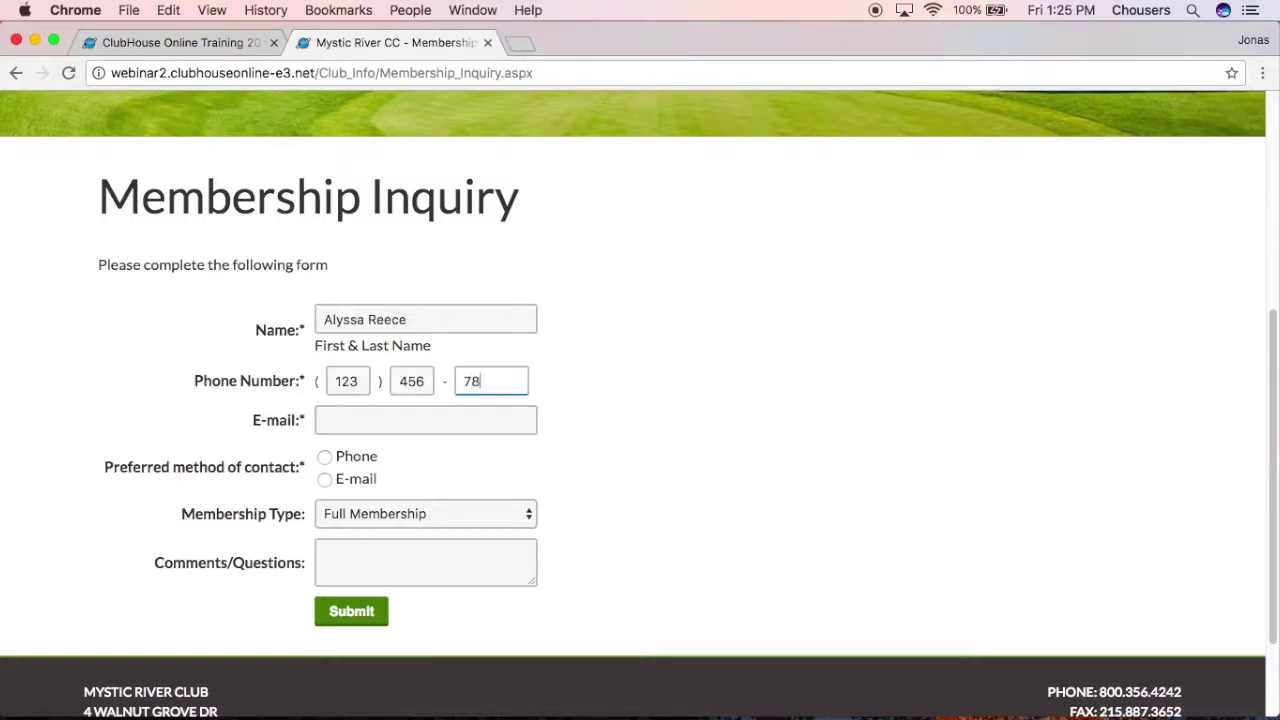
pyautogui.click(427, 414)
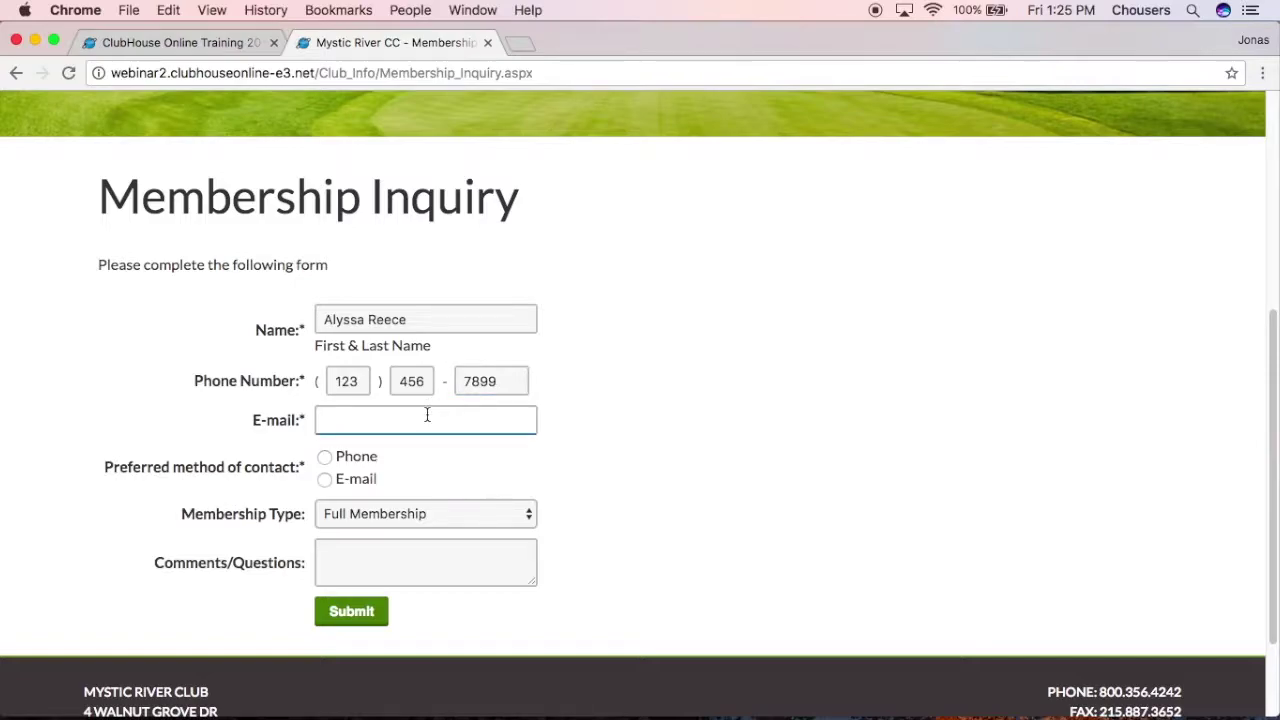
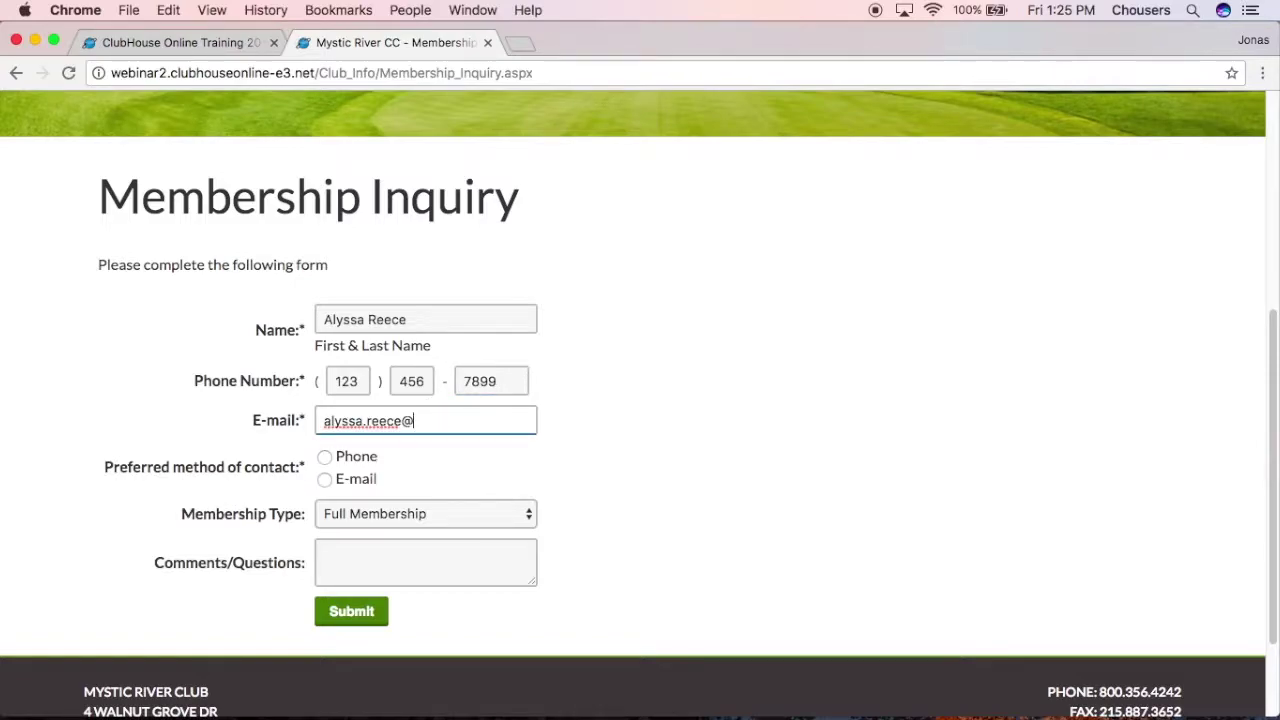
# Step: Choose E-mail as preferred contact and Social Membership, enlarge the Comments box, and submit
pyautogui.click(325, 479)
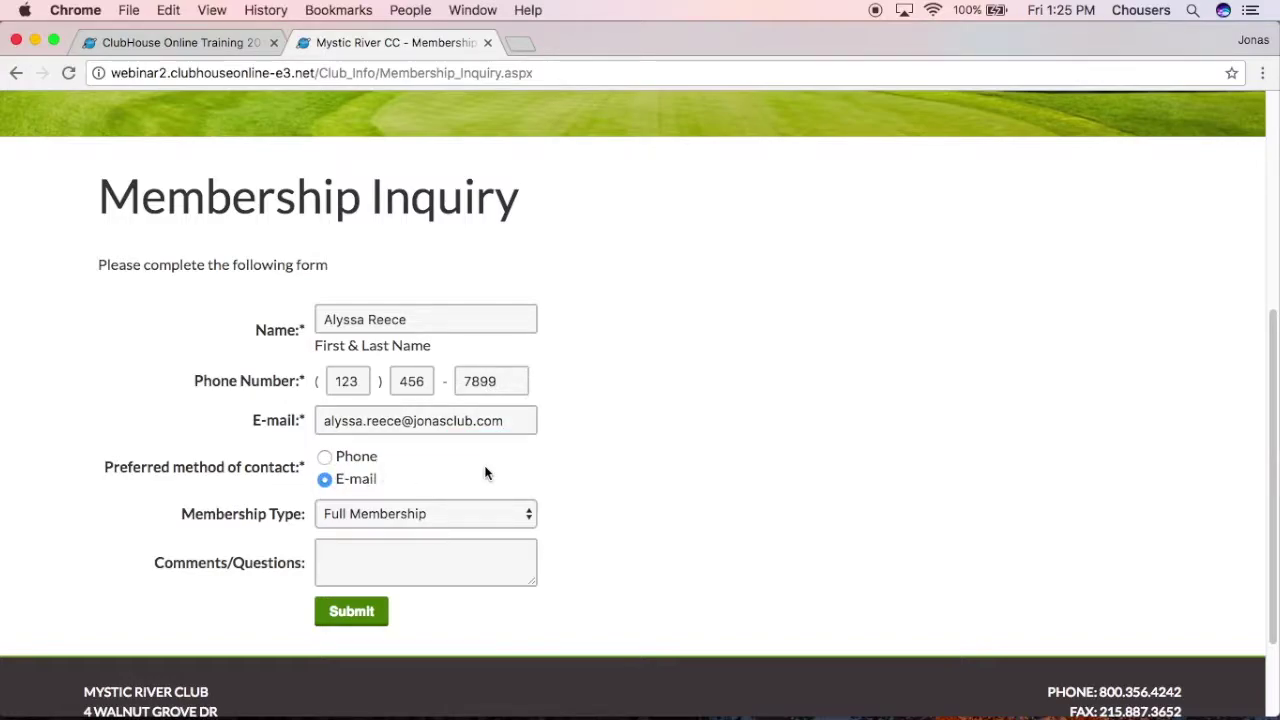
pyautogui.click(528, 515)
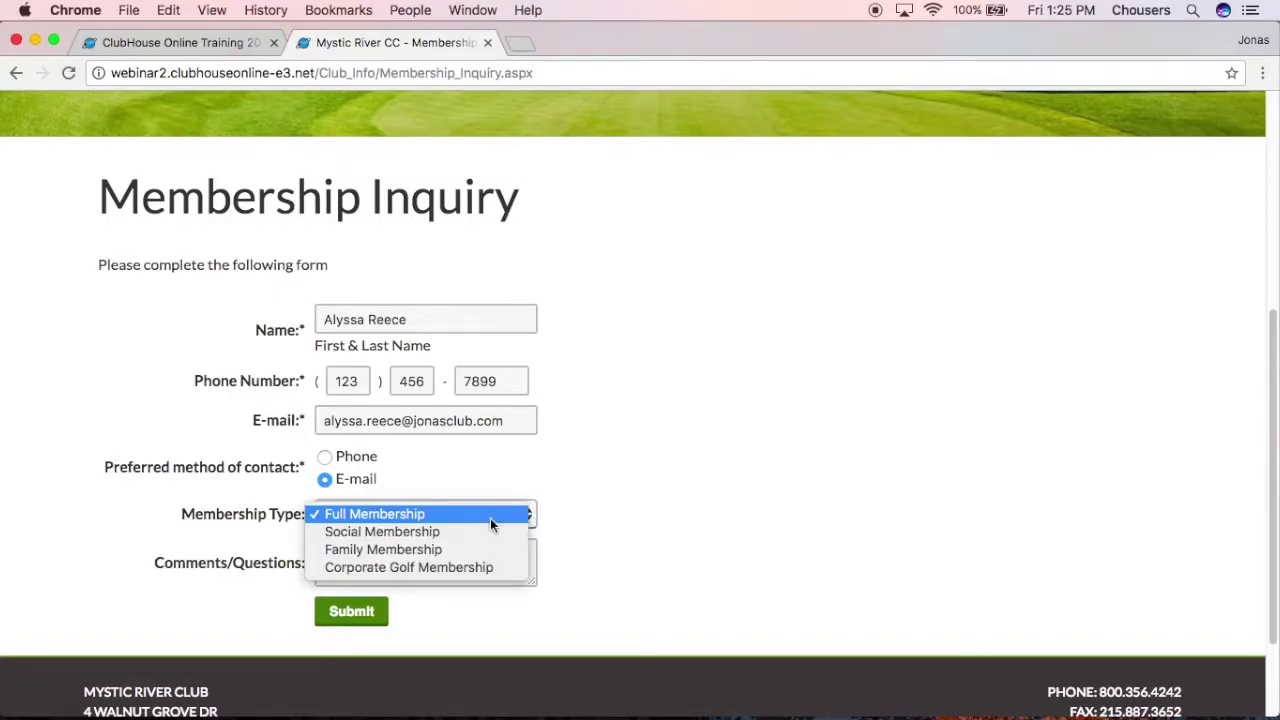
pyautogui.click(585, 565)
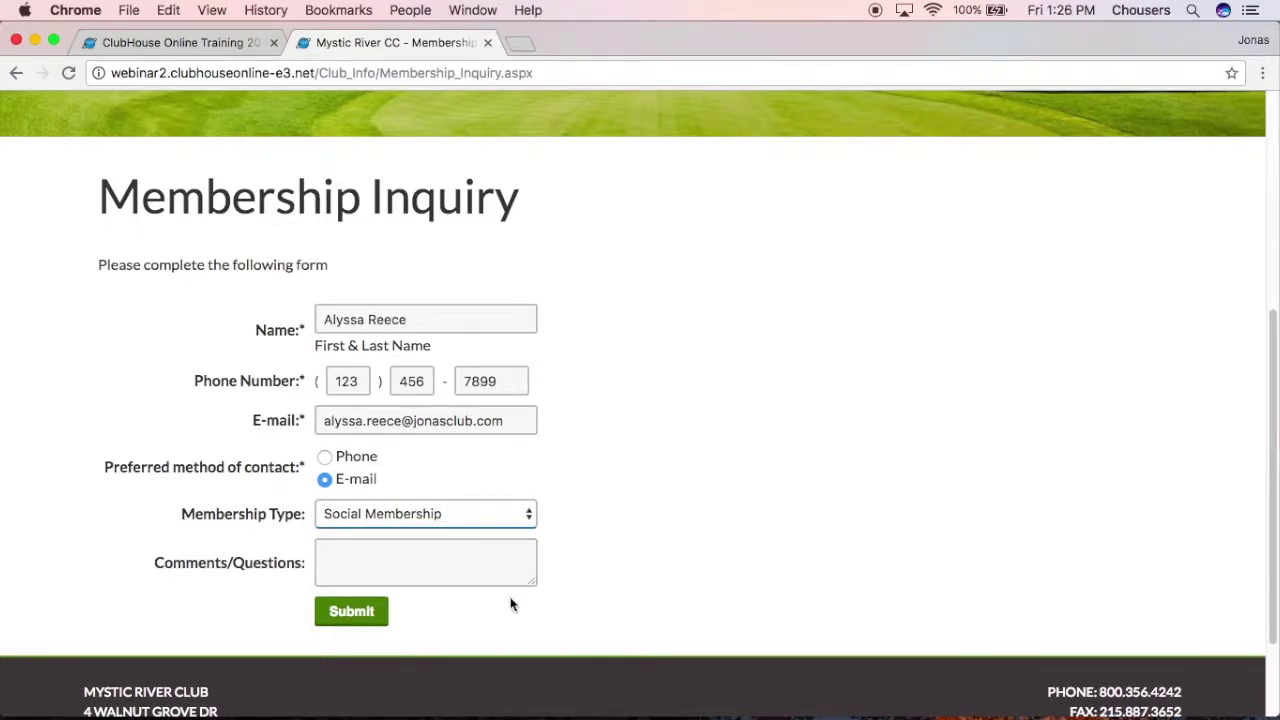
pyautogui.moveTo(532, 584); pyautogui.dragTo(553, 655)
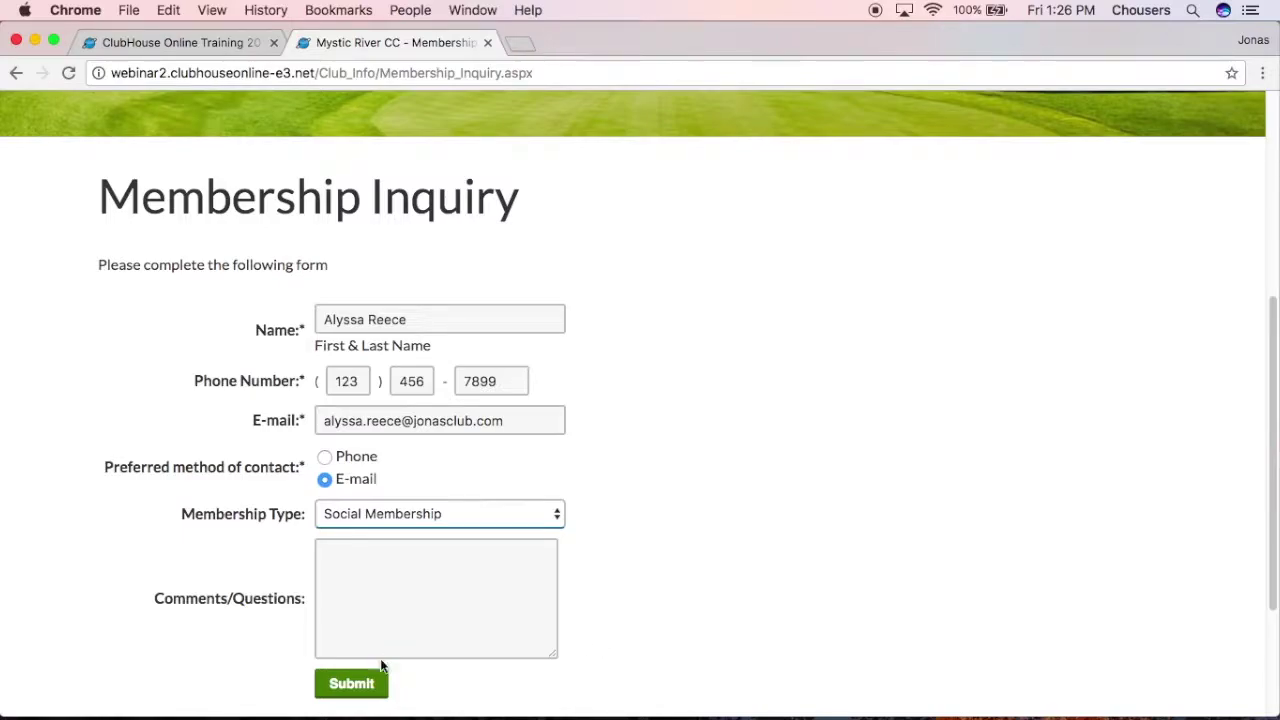
pyautogui.click(353, 687)
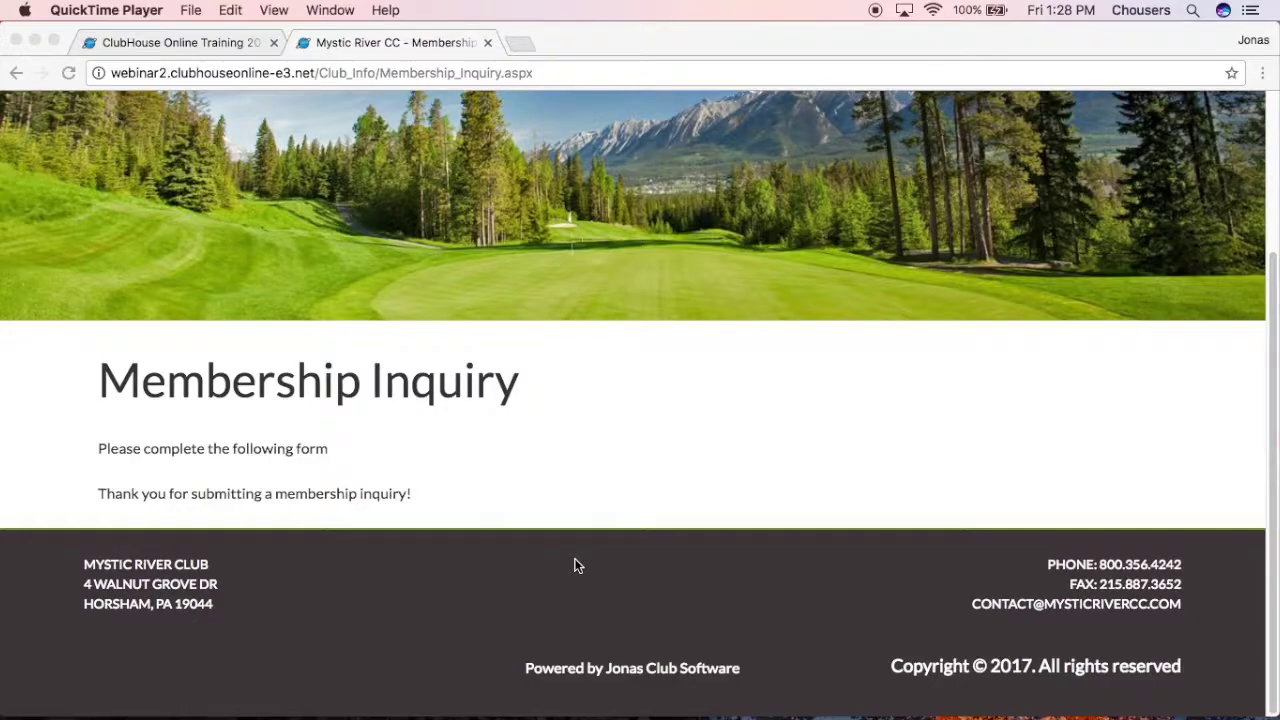